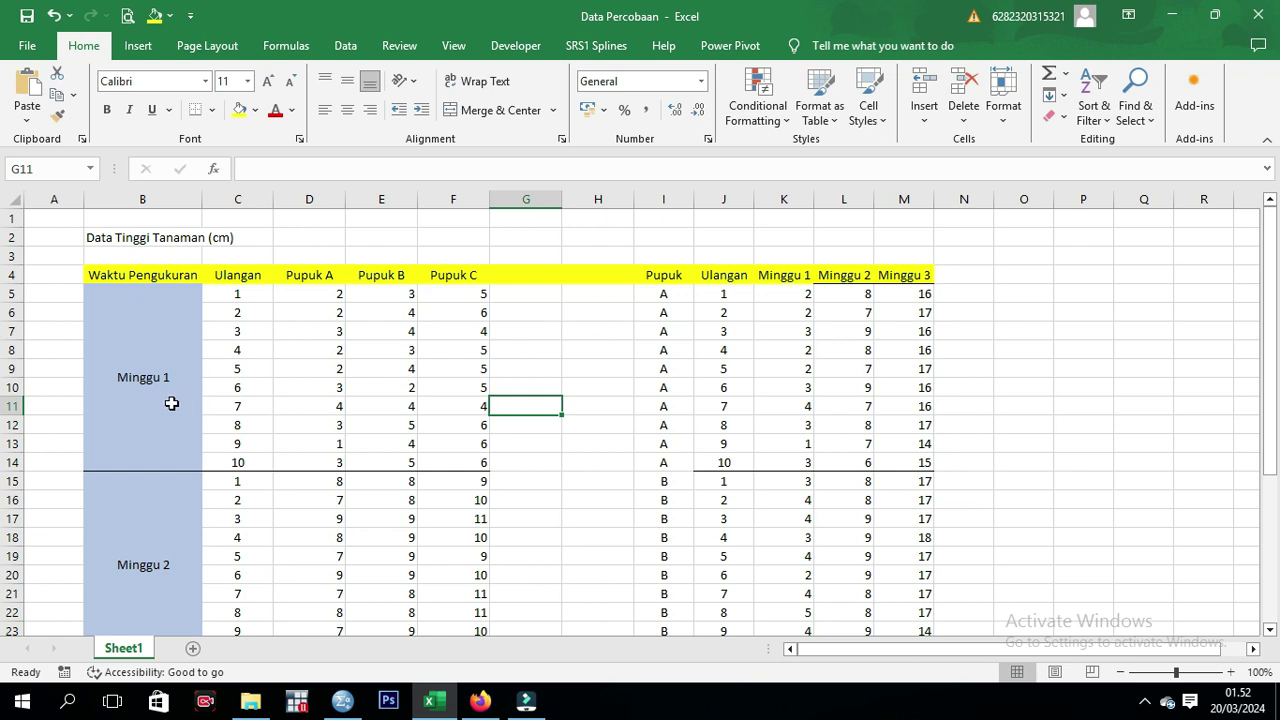
Review the Pupuk A, B and C headers and the Minggu 1 to Minggu 3 measurement blocks in the first table
{"action": "left_click", "coordinate": [157, 364]}
{"action": "left_click_drag", "start_coordinate": [297, 275], "coordinate": [422, 281]}
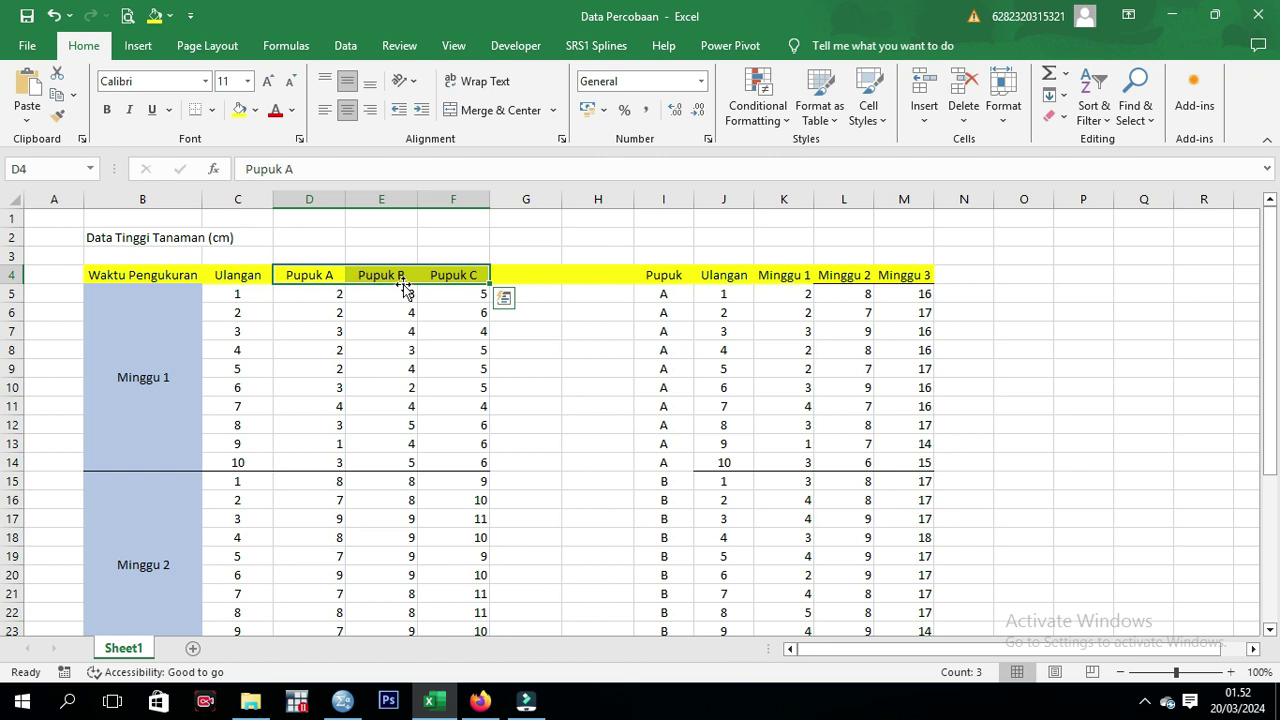
{"action": "left_click", "coordinate": [528, 276]}
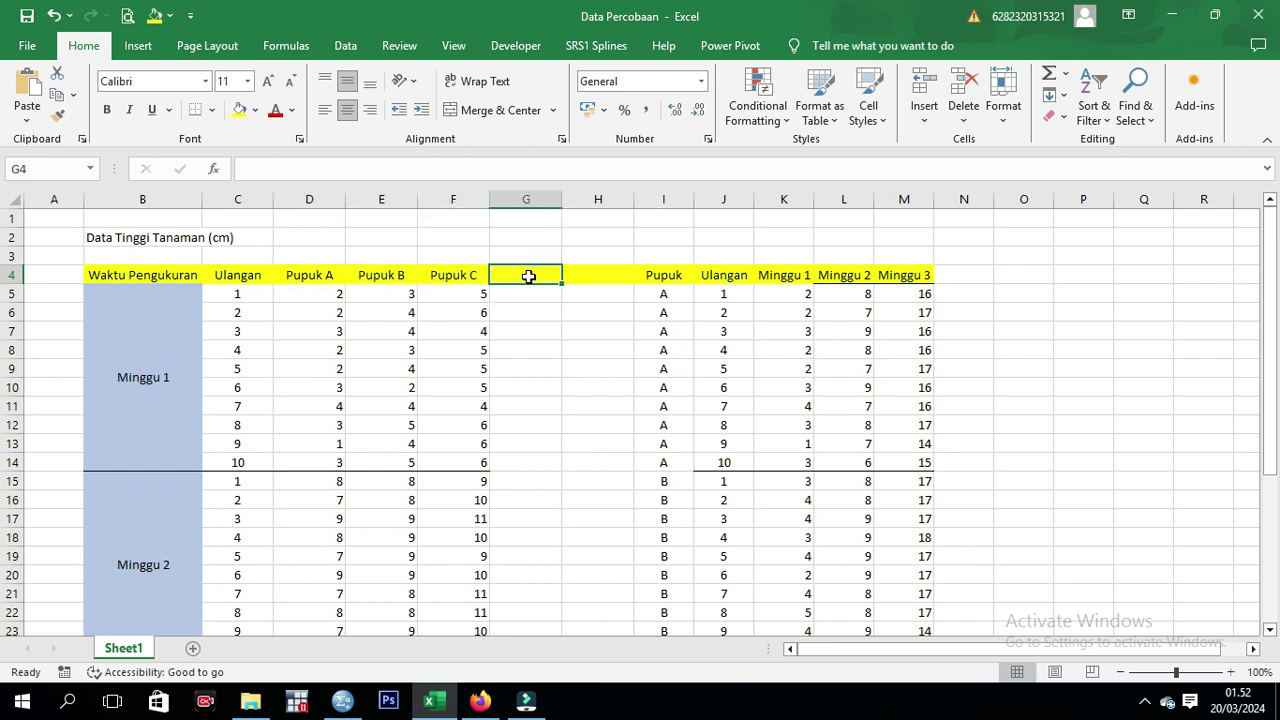
{"action": "left_click", "coordinate": [157, 337]}
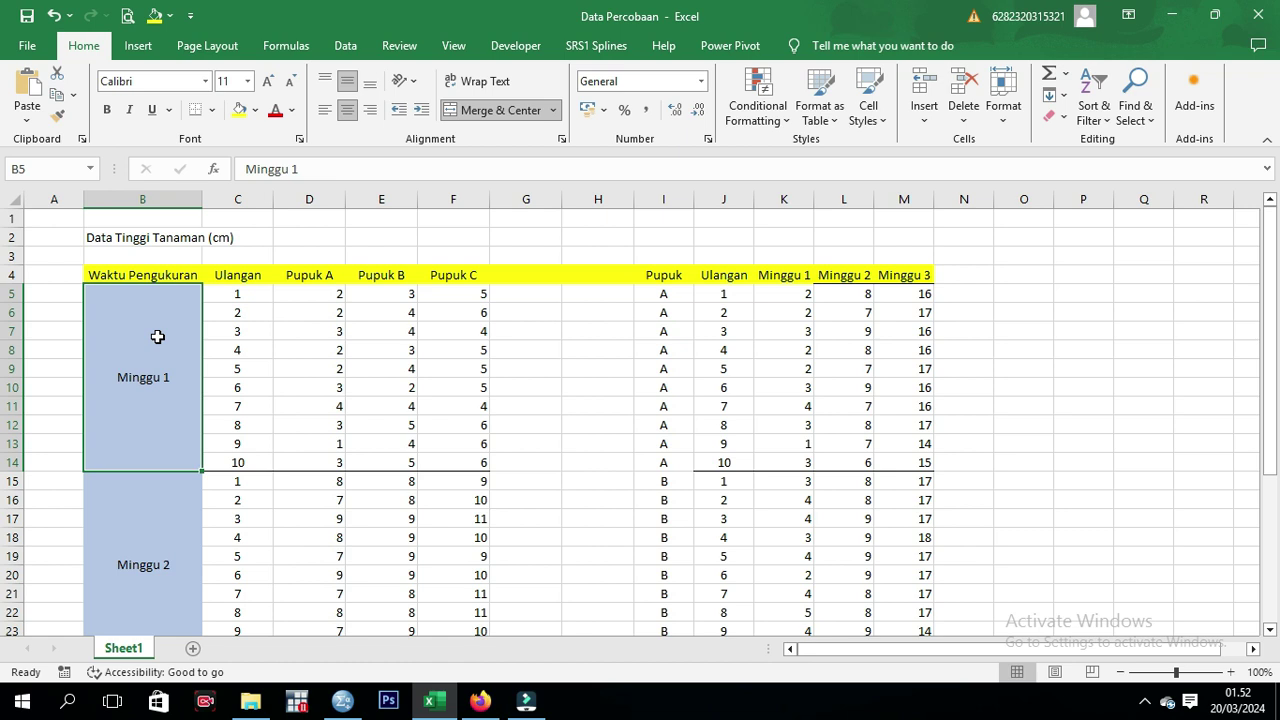
{"action": "scroll", "coordinate": [157, 337], "scroll_direction": "down", "scroll_amount": 2}
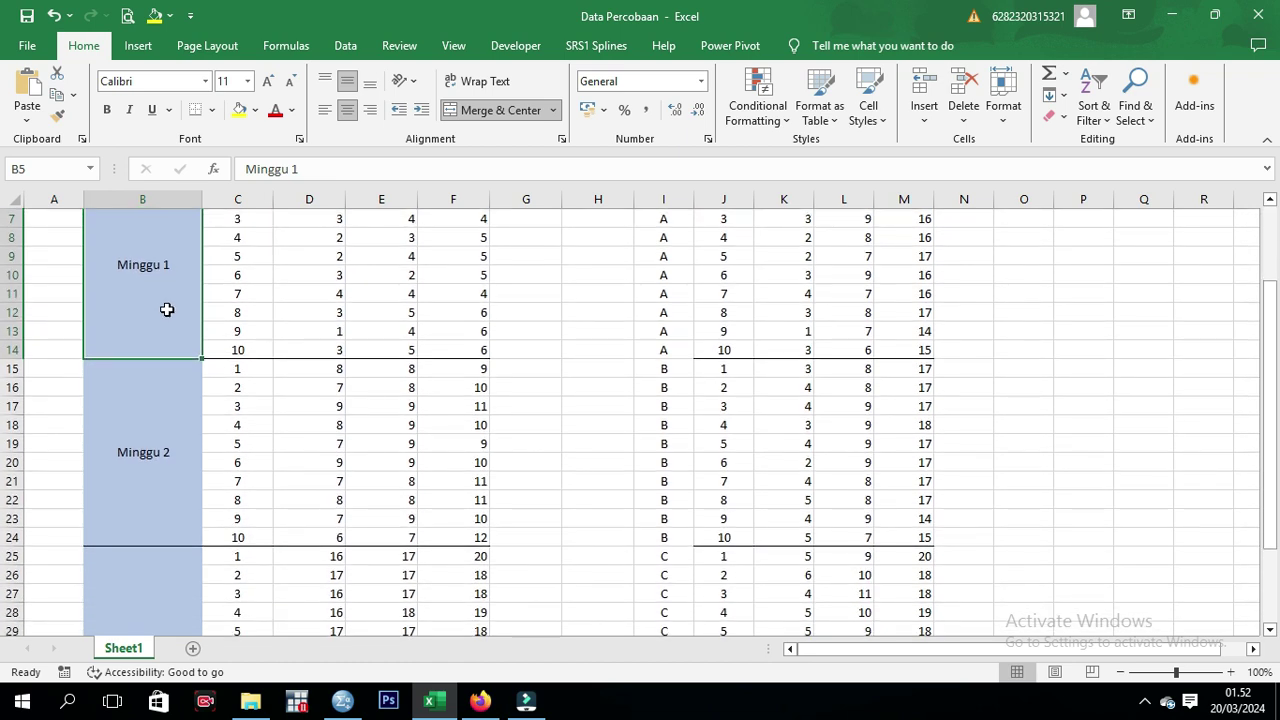
{"action": "left_click", "coordinate": [158, 442]}
{"action": "scroll", "coordinate": [160, 462], "scroll_direction": "down", "scroll_amount": 3}
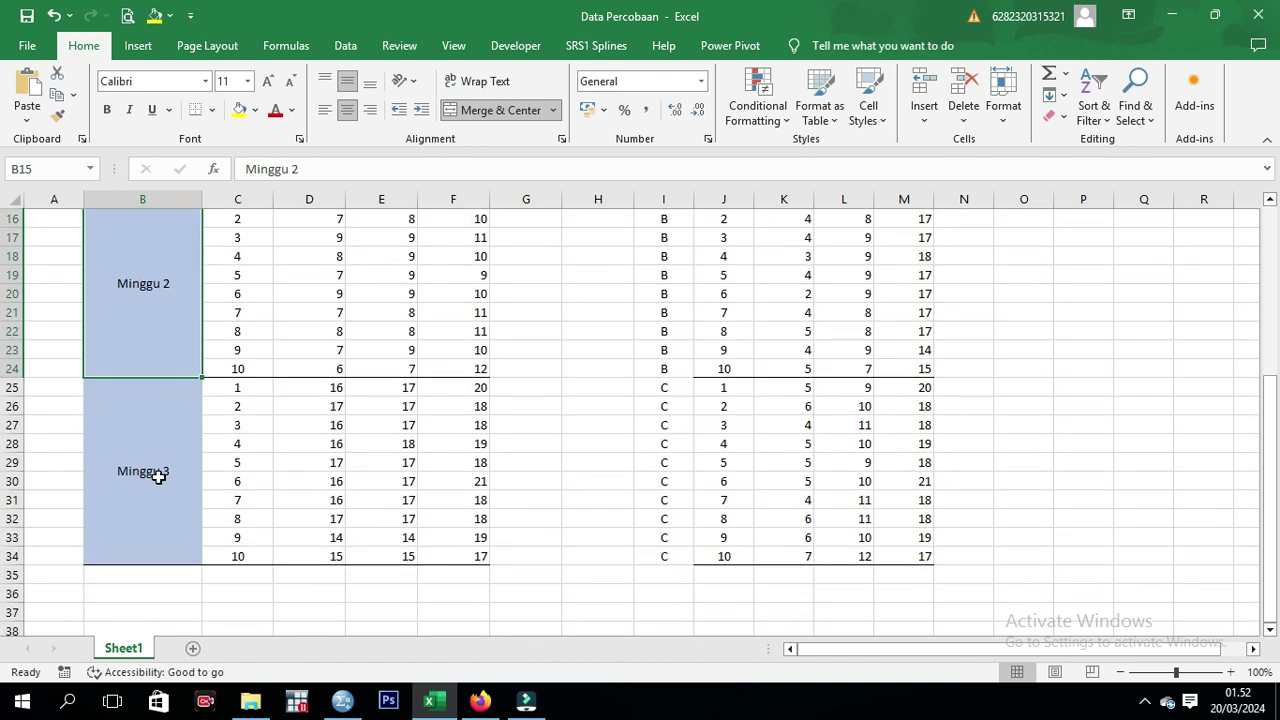
{"action": "left_click", "coordinate": [158, 476]}
{"action": "scroll", "coordinate": [287, 400], "scroll_direction": "up", "scroll_amount": 5}
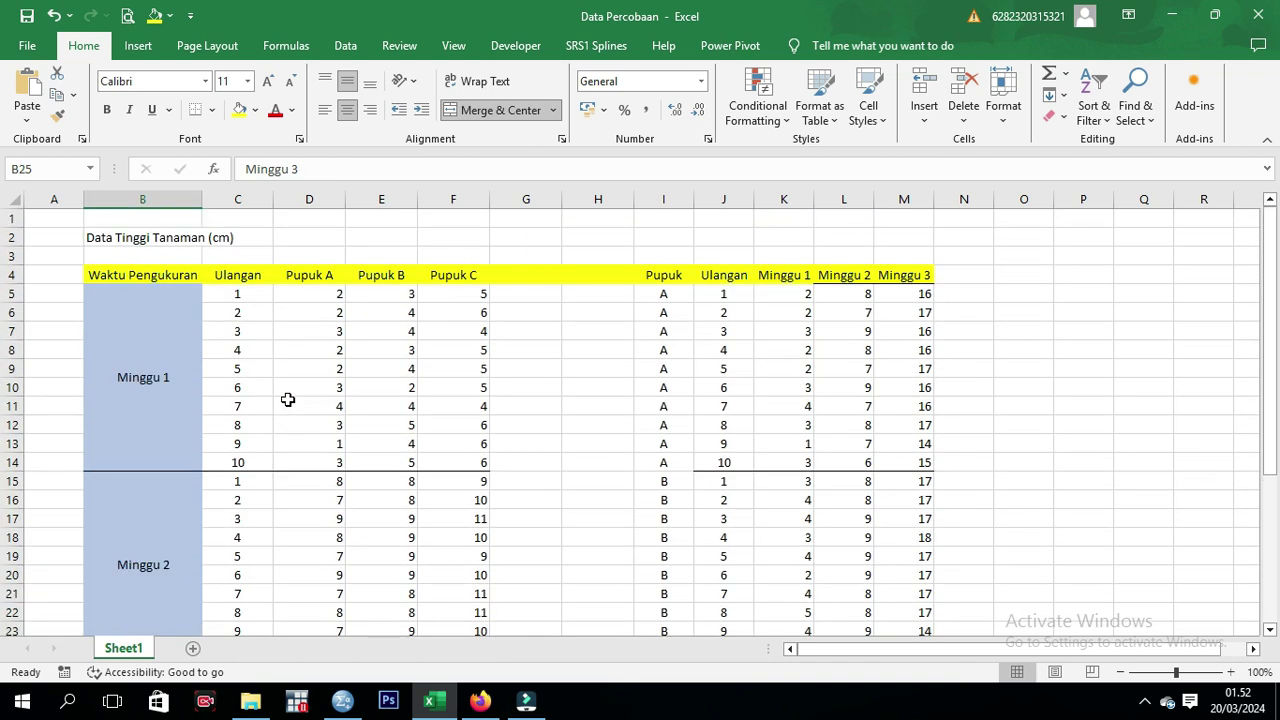
{"action": "left_click_drag", "start_coordinate": [301, 279], "coordinate": [449, 275]}
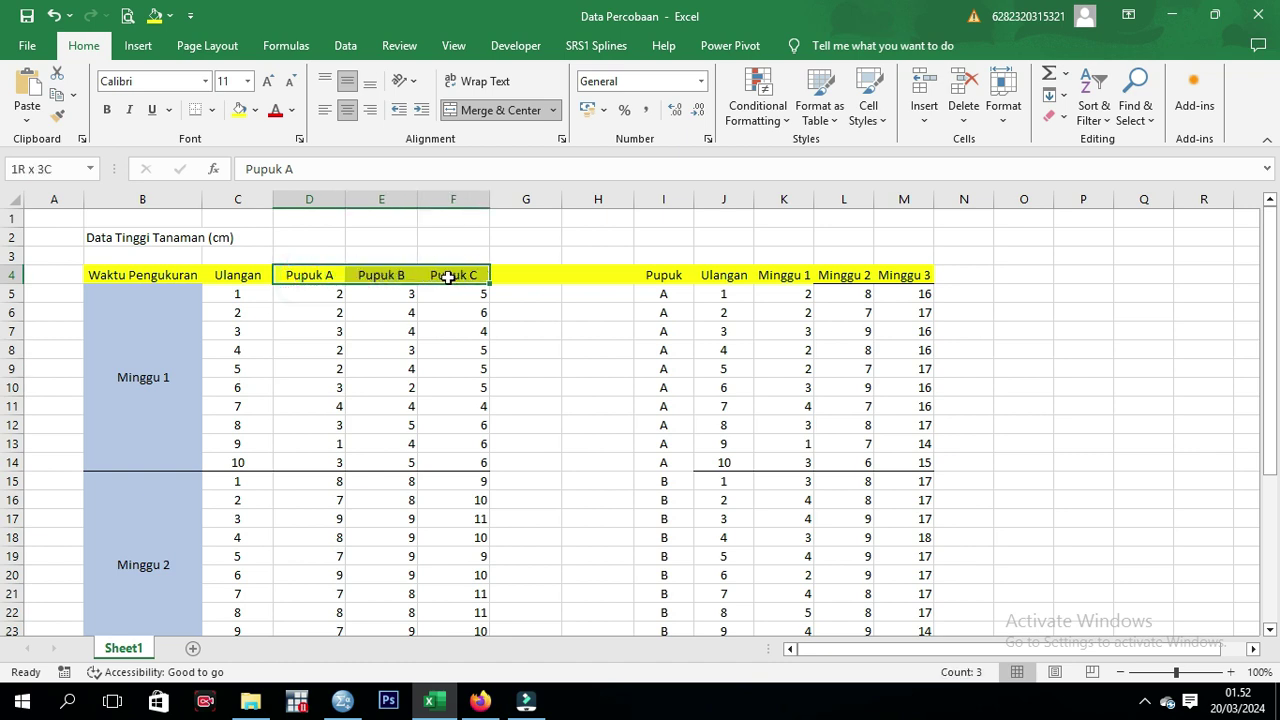
{"action": "left_click", "coordinate": [142, 372]}
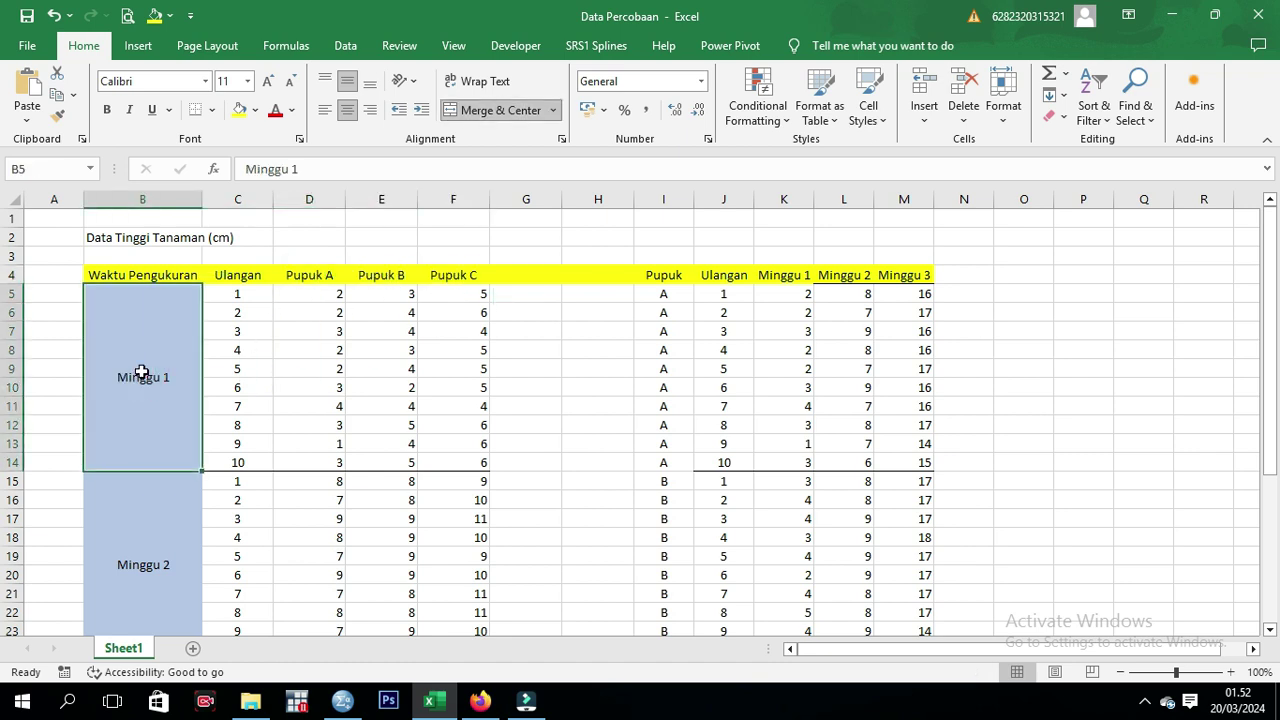
{"action": "scroll", "coordinate": [142, 372], "scroll_direction": "down", "scroll_amount": 1}
{"action": "scroll", "coordinate": [142, 372], "scroll_direction": "down", "scroll_amount": 2}
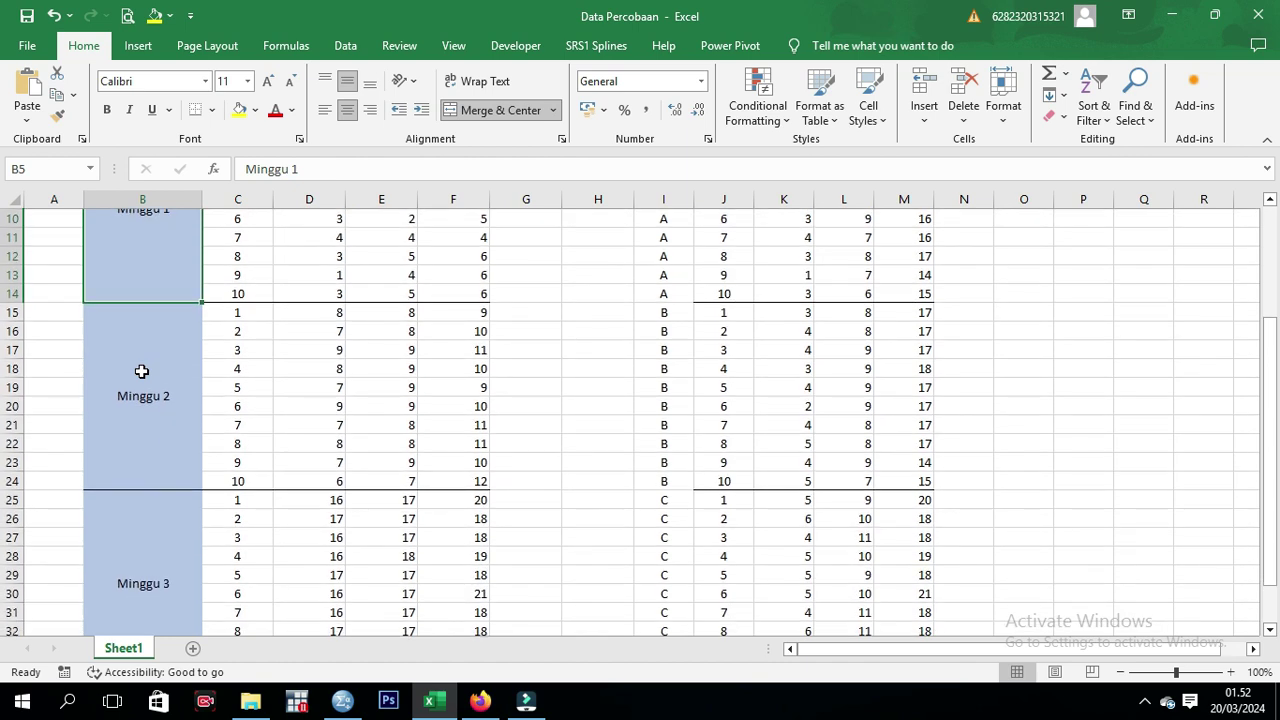
{"action": "left_click", "coordinate": [142, 372]}
{"action": "left_click", "coordinate": [151, 527]}
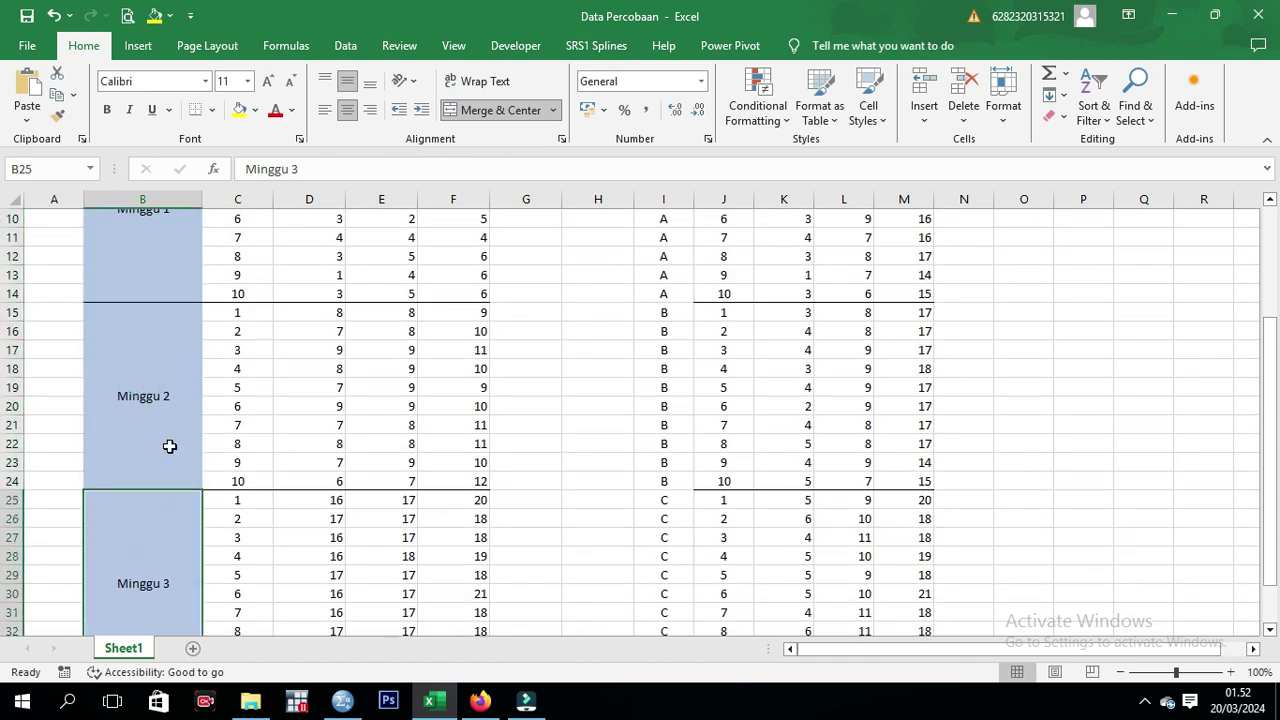
{"action": "scroll", "coordinate": [170, 446], "scroll_direction": "up", "scroll_amount": 3}
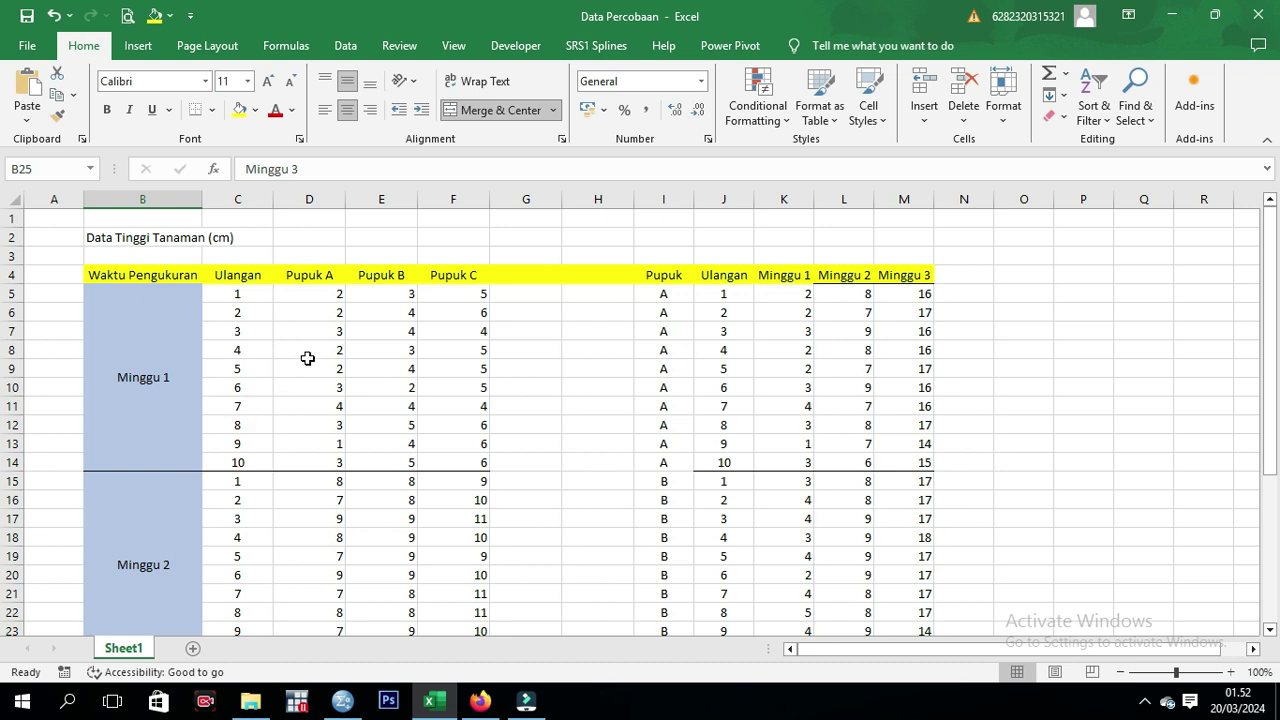
Examine the Ulangan replicate numbers in C5:C14 and the measurement week blocks they belong to
{"action": "left_click_drag", "start_coordinate": [248, 295], "coordinate": [249, 460]}
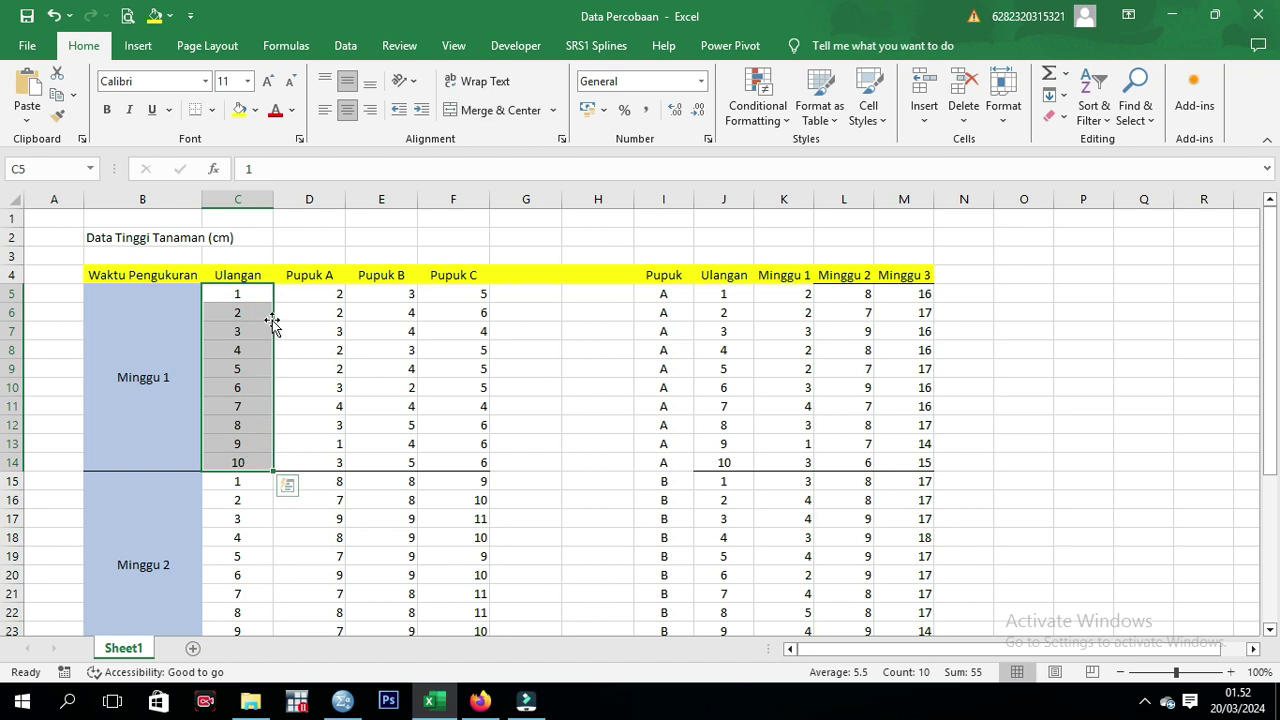
{"action": "scroll", "coordinate": [235, 395], "scroll_direction": "down", "scroll_amount": 1}
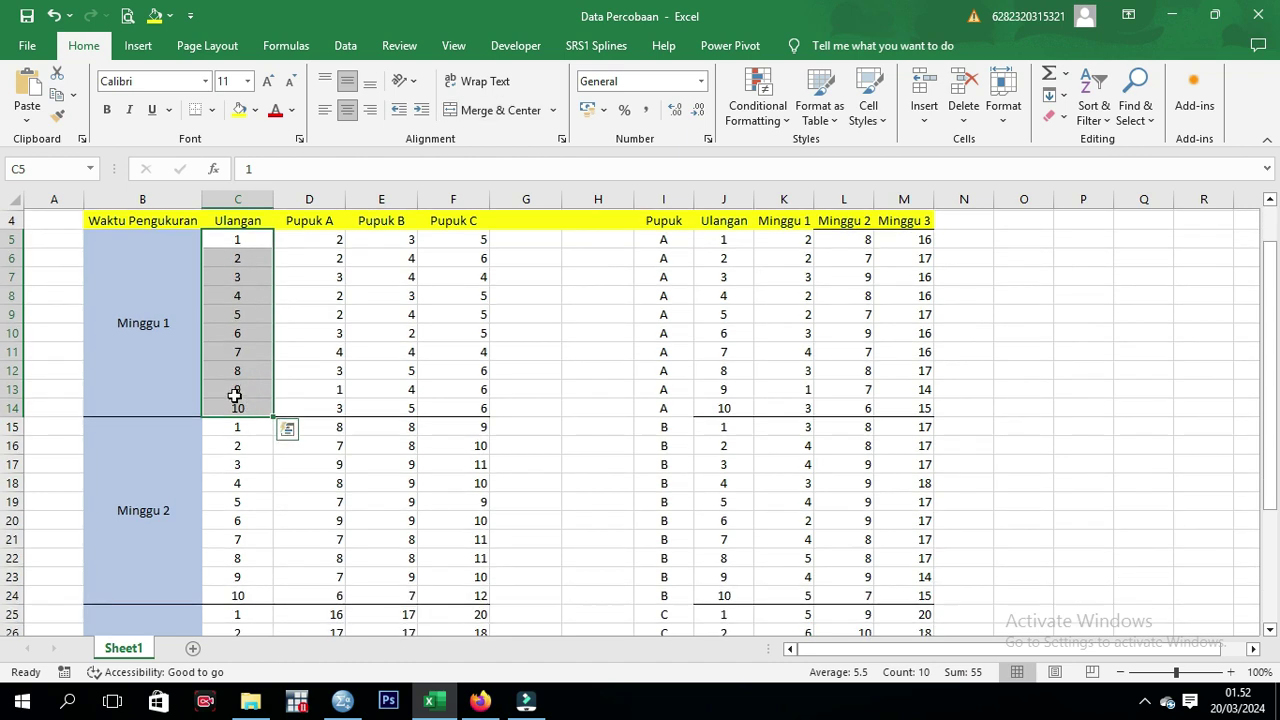
{"action": "scroll", "coordinate": [235, 395], "scroll_direction": "down", "scroll_amount": 1}
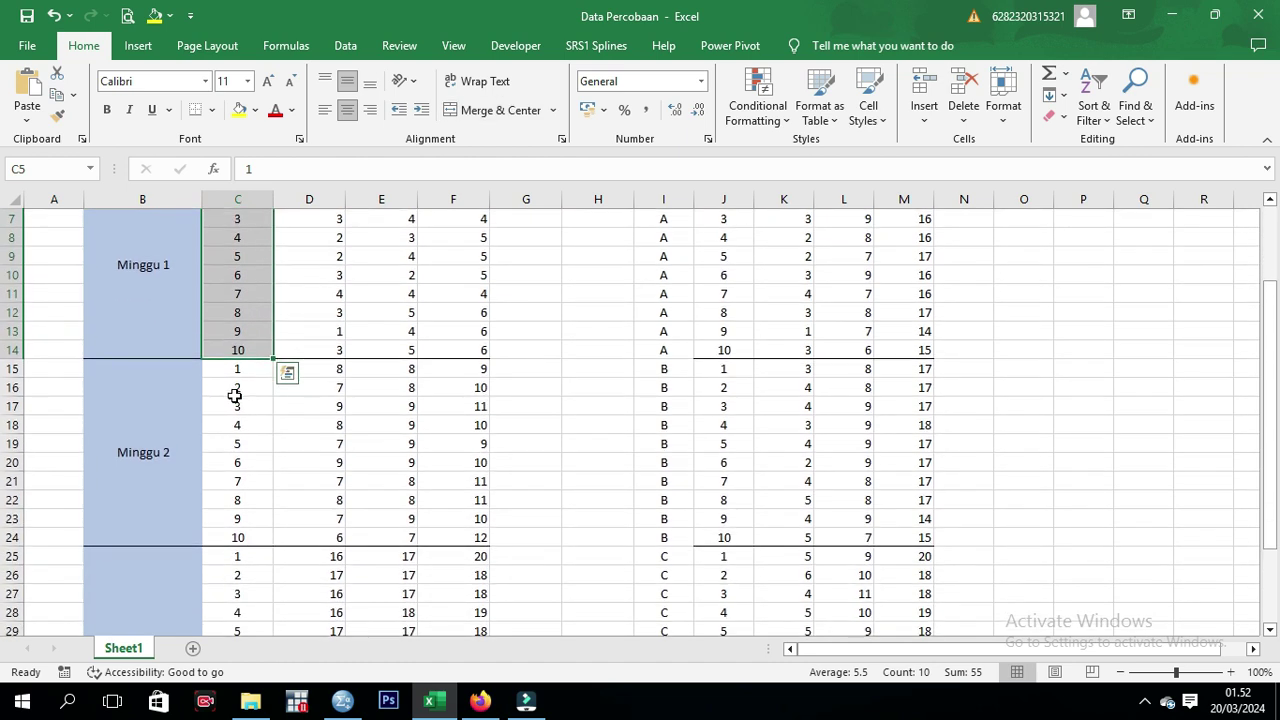
{"action": "left_click", "coordinate": [162, 289]}
{"action": "left_click", "coordinate": [155, 480]}
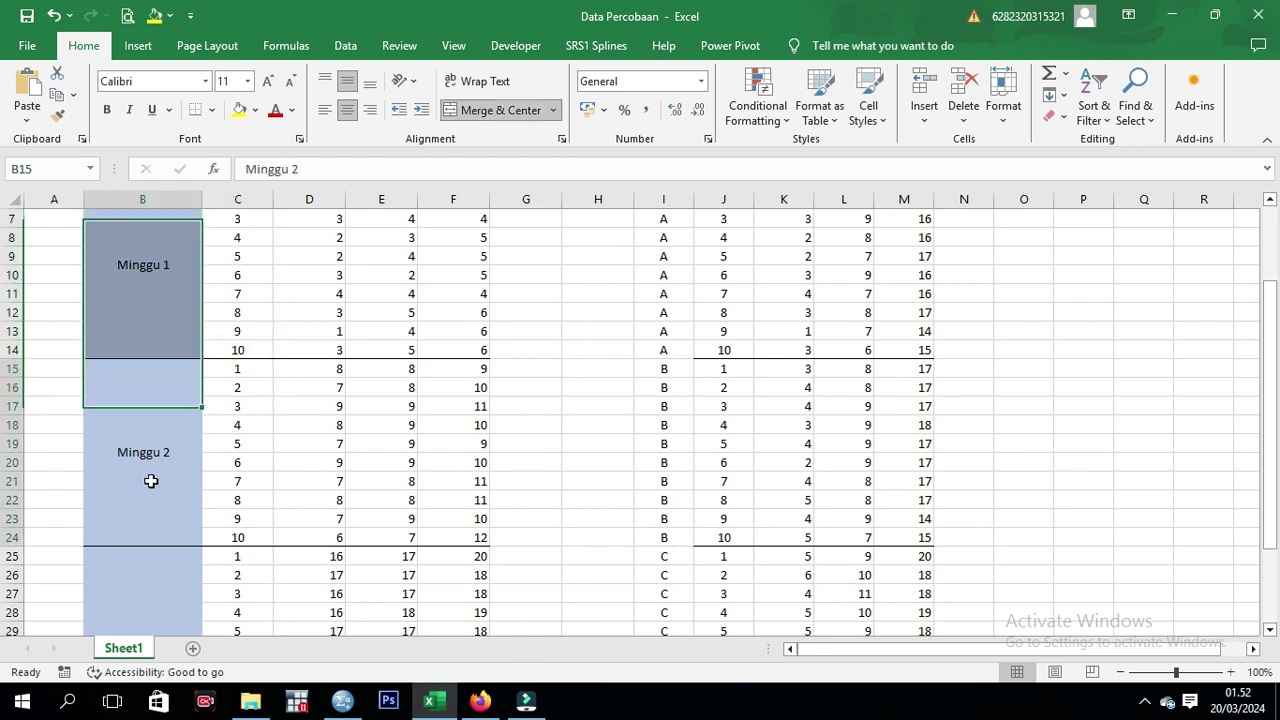
{"action": "scroll", "coordinate": [165, 493], "scroll_direction": "down", "scroll_amount": 2}
{"action": "left_click", "coordinate": [169, 506]}
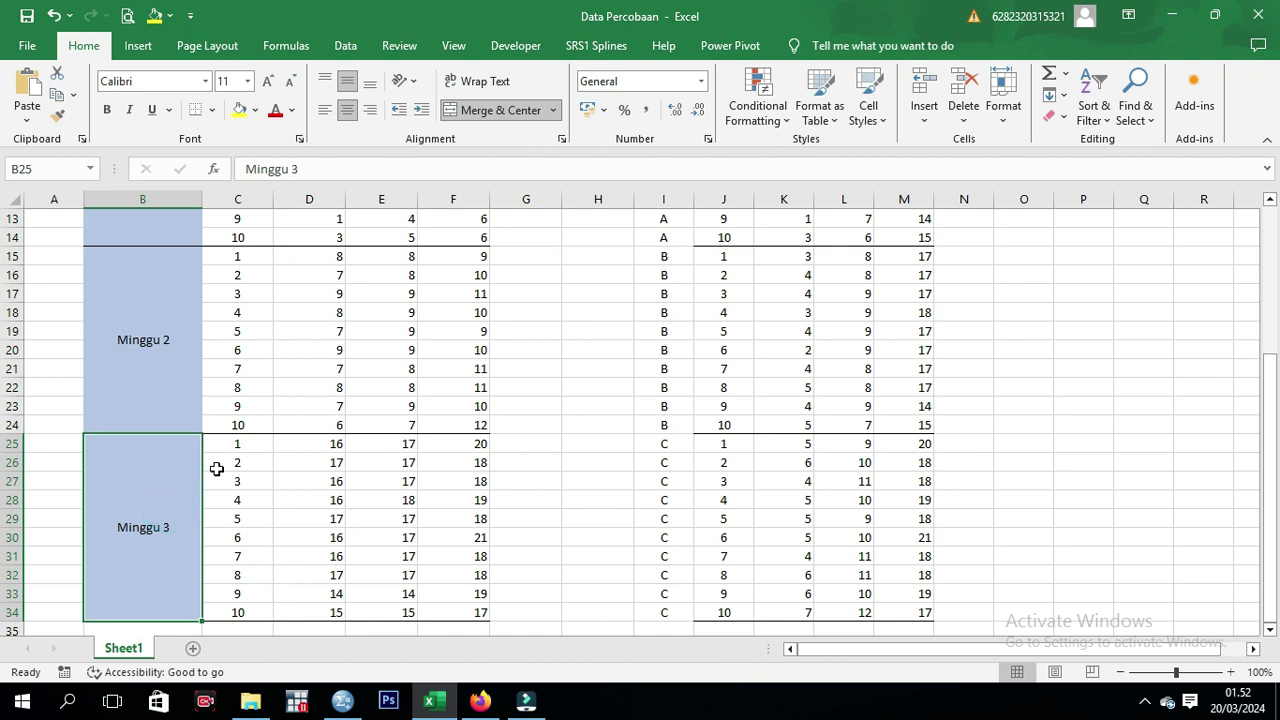
{"action": "scroll", "coordinate": [222, 465], "scroll_direction": "up", "scroll_amount": 3}
{"action": "scroll", "coordinate": [240, 290], "scroll_direction": "up", "scroll_amount": 1}
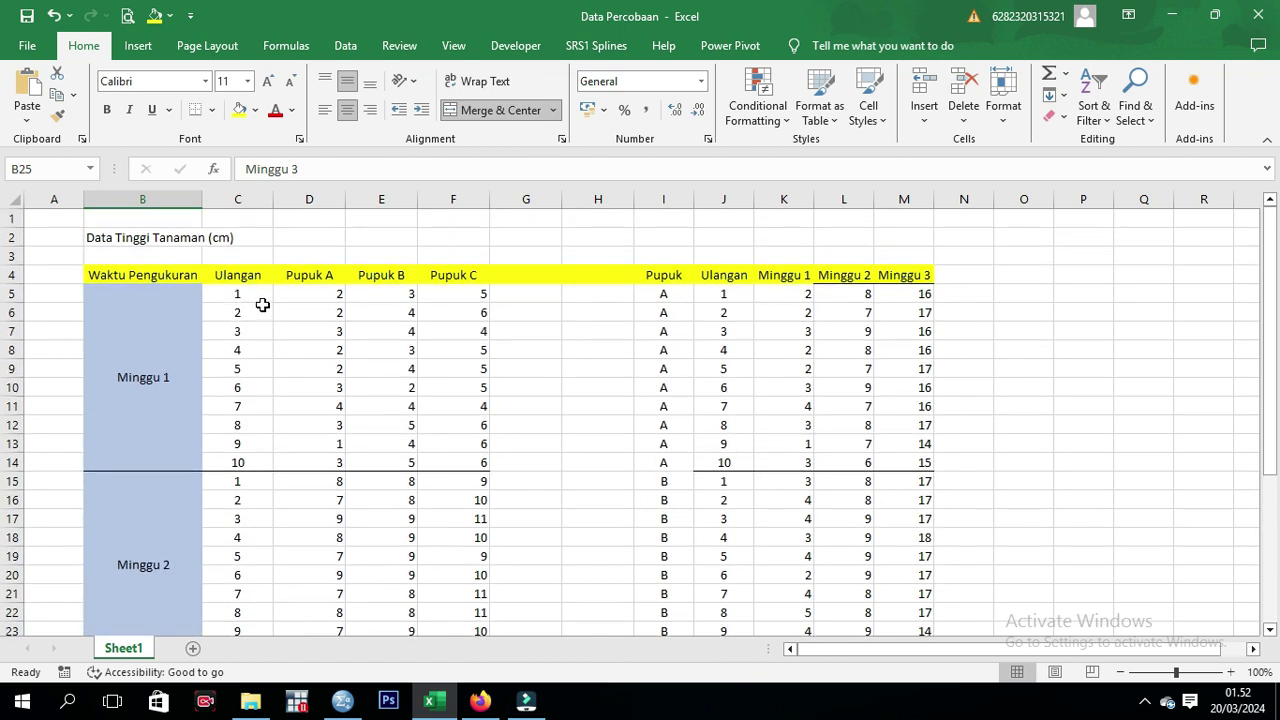
Examine the Minggu 1 replicates and their Pupuk A, B and C values, and locate the Minggu 2 and Minggu 3 blocks
{"action": "left_click_drag", "start_coordinate": [246, 295], "coordinate": [244, 458]}
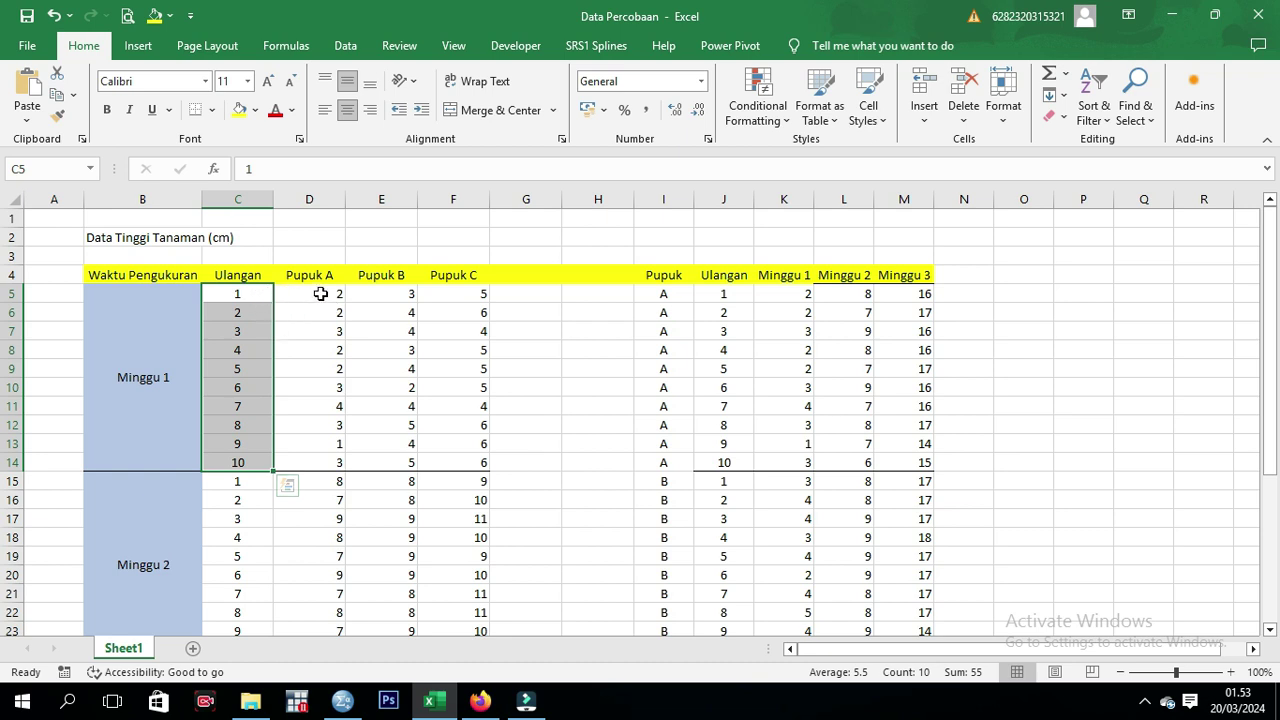
{"action": "left_click_drag", "start_coordinate": [316, 293], "coordinate": [306, 465]}
{"action": "left_click_drag", "start_coordinate": [389, 293], "coordinate": [400, 457]}
{"action": "left_click_drag", "start_coordinate": [463, 292], "coordinate": [480, 465]}
{"action": "left_click", "coordinate": [152, 424]}
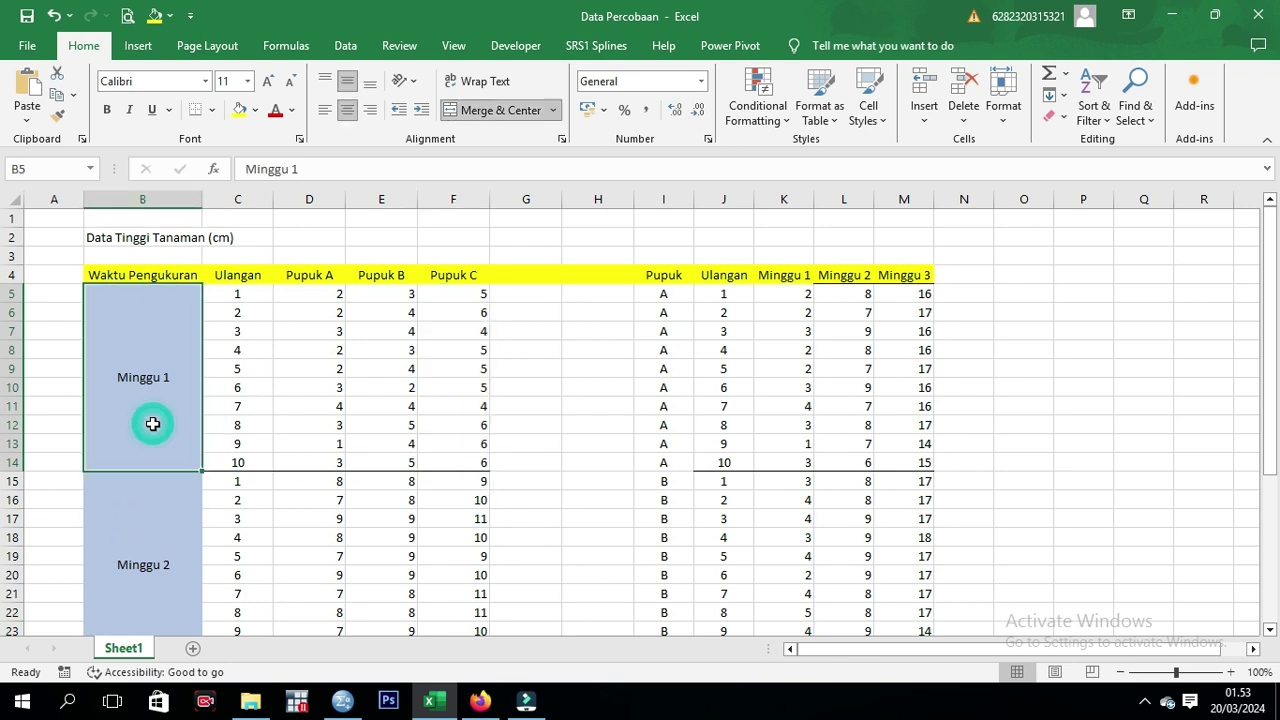
{"action": "scroll", "coordinate": [152, 424], "scroll_direction": "down", "scroll_amount": 2}
{"action": "left_click", "coordinate": [166, 432]}
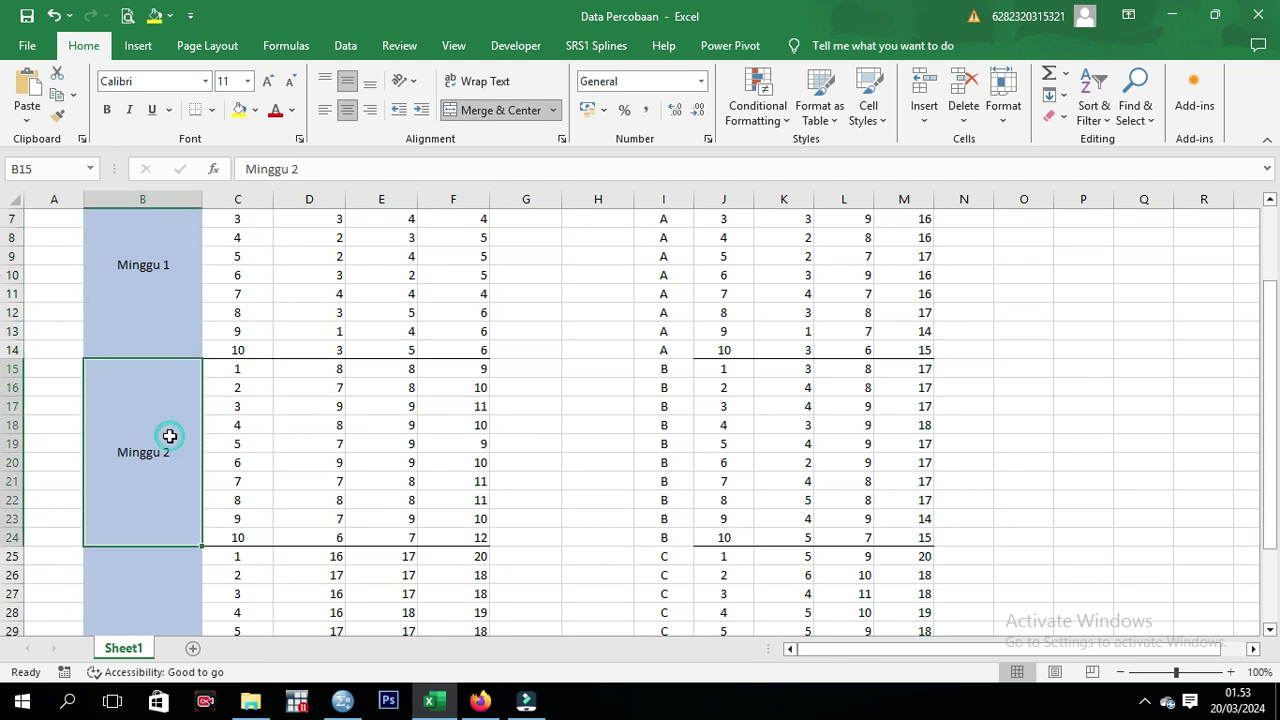
{"action": "scroll", "coordinate": [158, 507], "scroll_direction": "down", "scroll_amount": 2}
{"action": "left_click", "coordinate": [143, 526]}
{"action": "scroll", "coordinate": [255, 490], "scroll_direction": "up", "scroll_amount": 4}
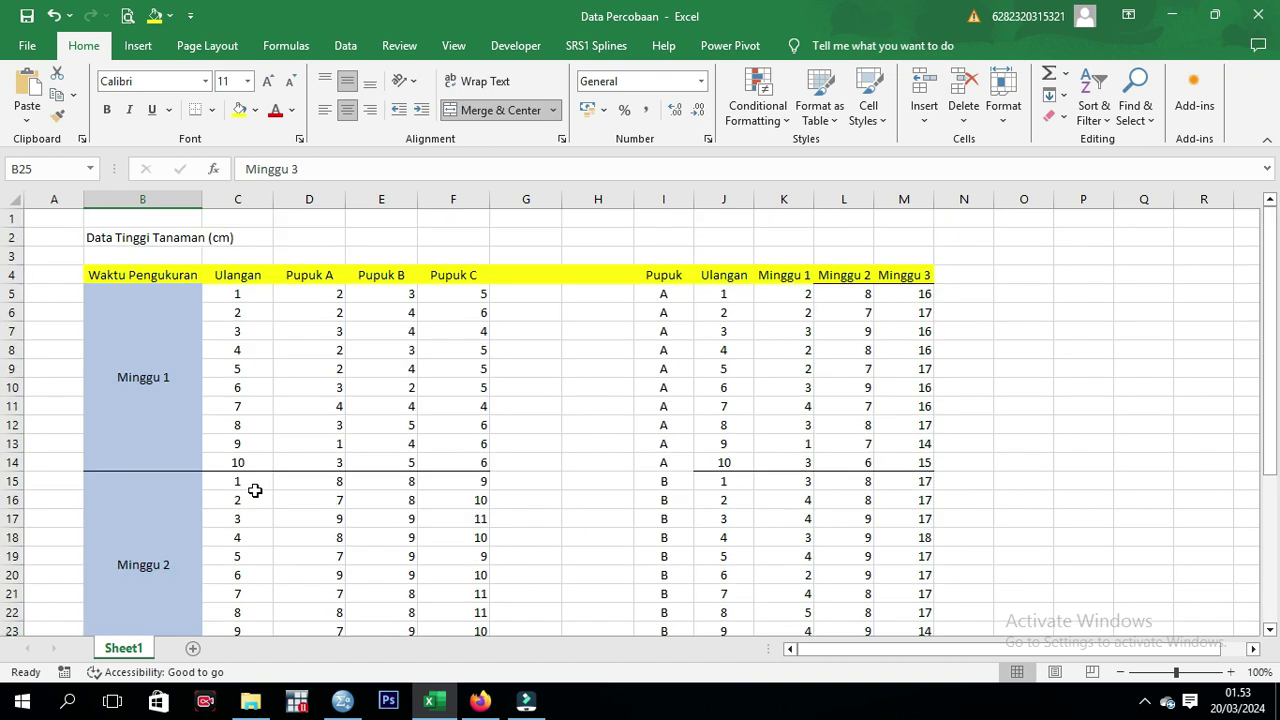
Check the first plant-height value, the sheet title with its unit, and the three measurement week blocks
{"action": "left_click", "coordinate": [327, 294]}
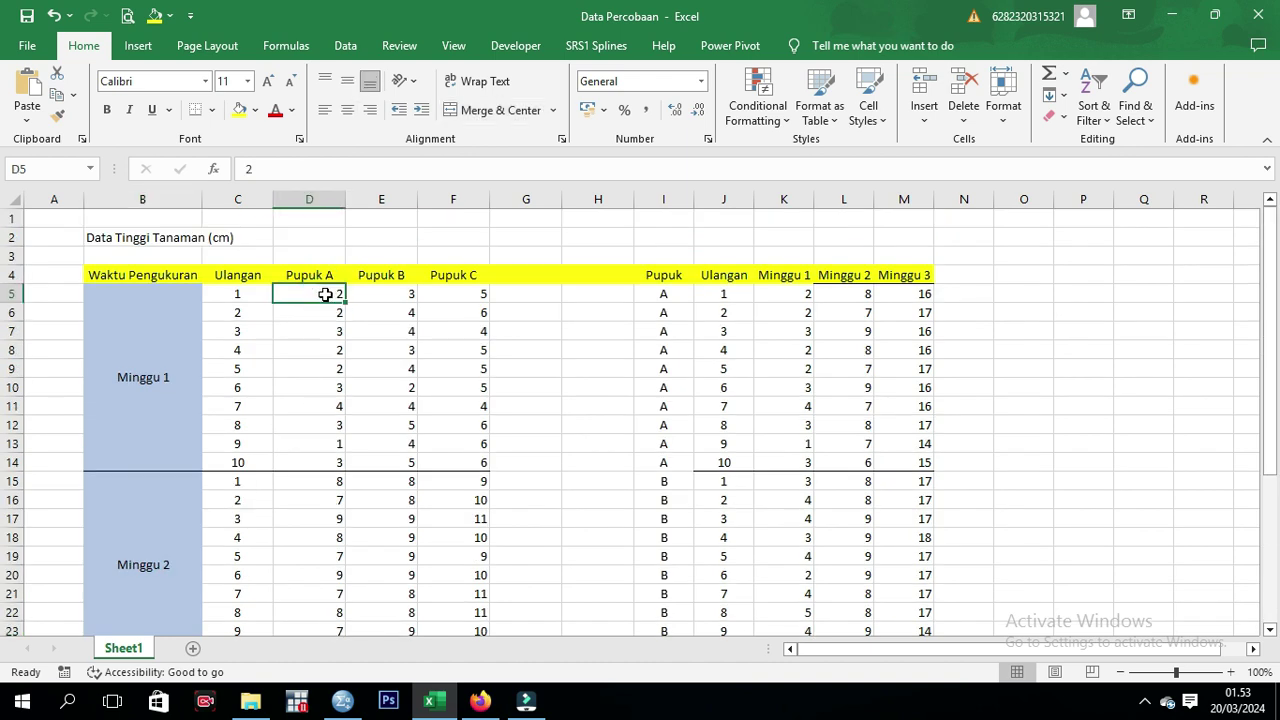
{"action": "left_click", "coordinate": [106, 237]}
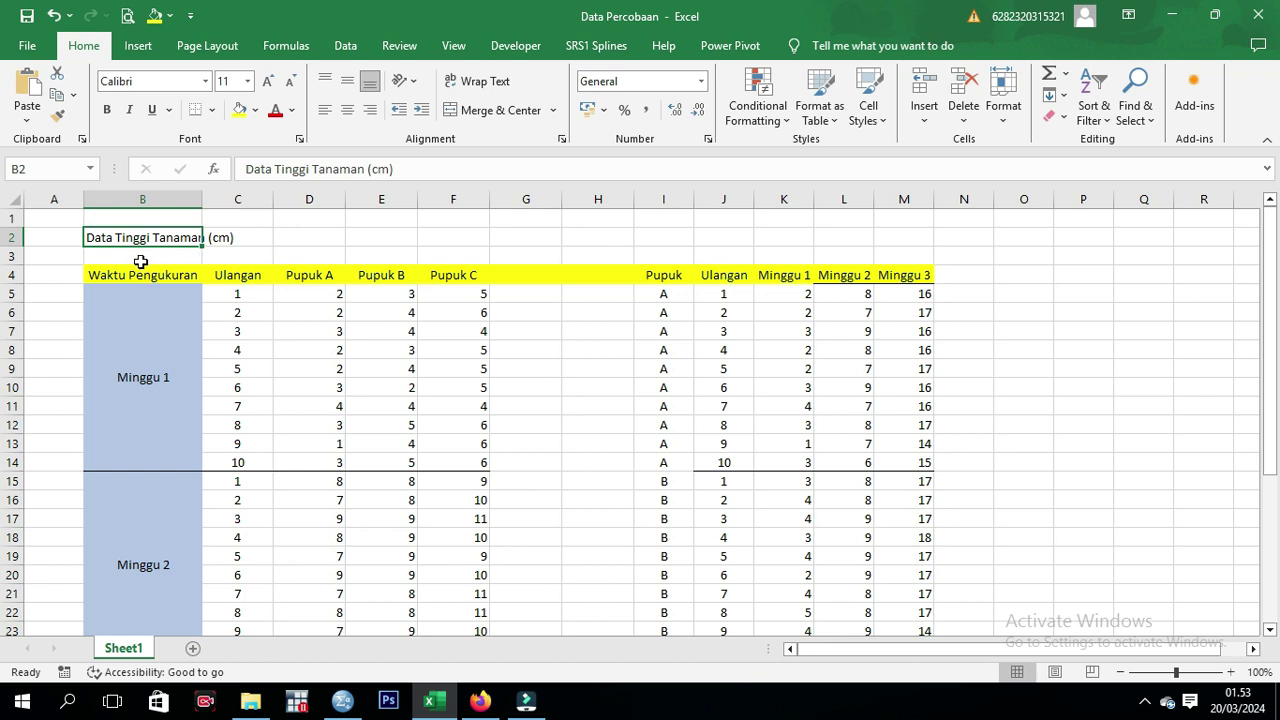
{"action": "left_click", "coordinate": [245, 240]}
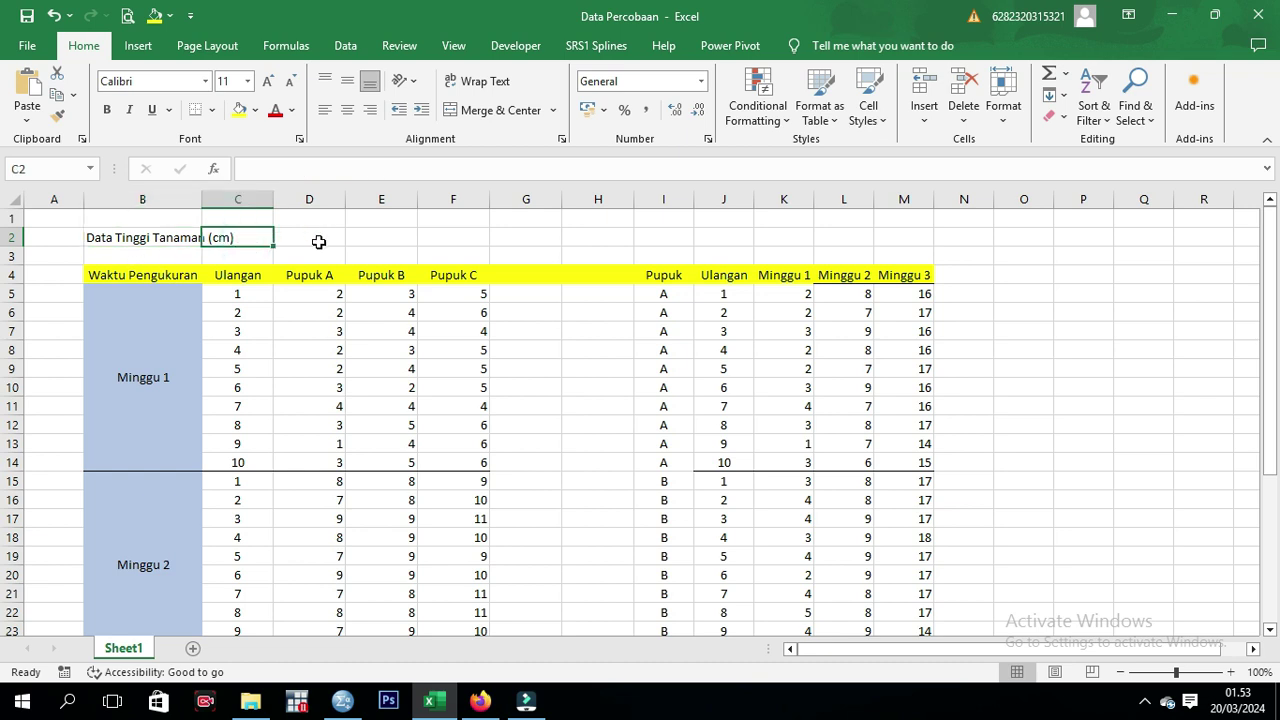
{"action": "left_click", "coordinate": [157, 398]}
{"action": "left_click", "coordinate": [171, 528]}
{"action": "scroll", "coordinate": [176, 520], "scroll_direction": "down", "scroll_amount": 2}
{"action": "left_click", "coordinate": [168, 596]}
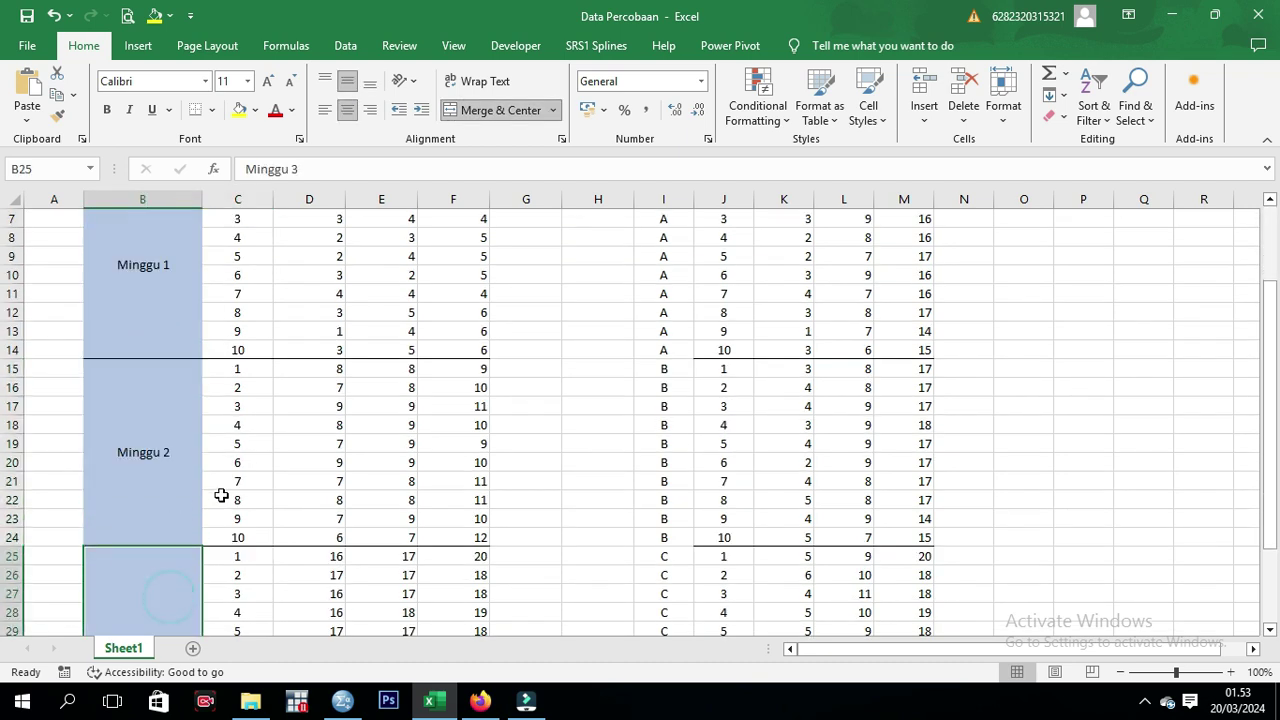
{"action": "scroll", "coordinate": [220, 494], "scroll_direction": "up", "scroll_amount": 2}
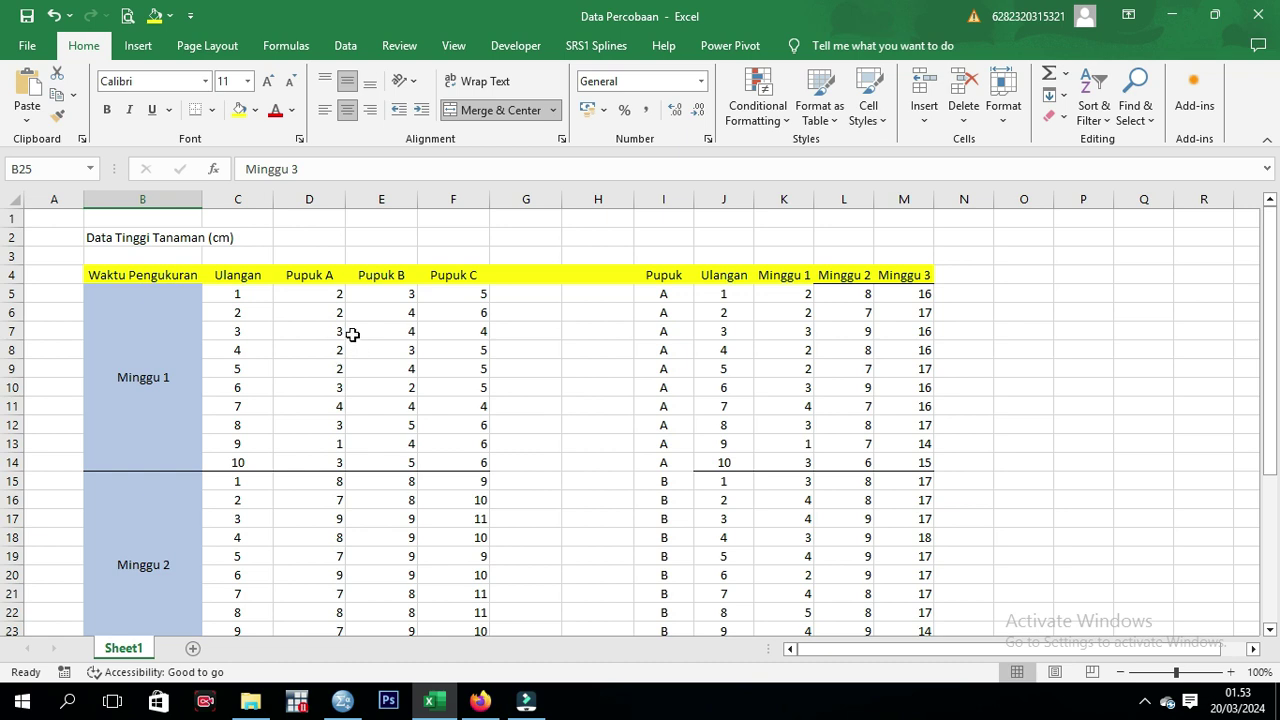
Select the whole first table, B4:F34, to review its layout by measurement week
{"action": "left_click_drag", "start_coordinate": [127, 284], "coordinate": [457, 285]}
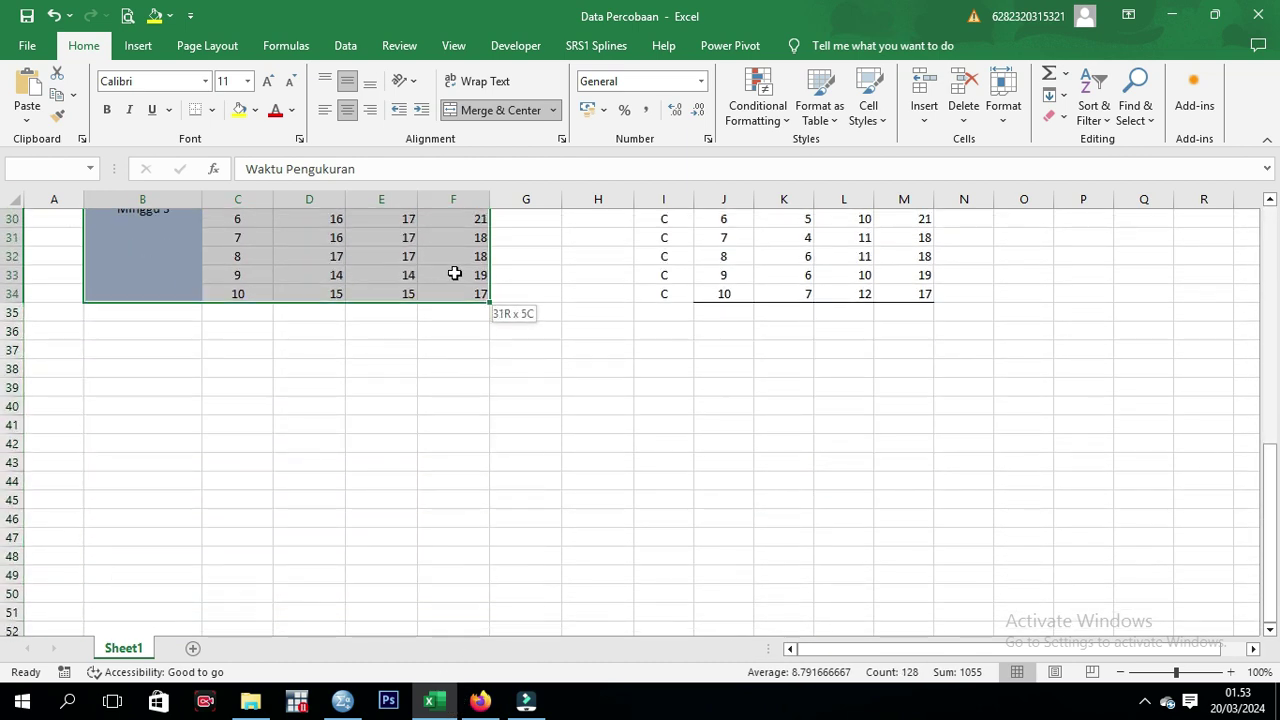
{"action": "scroll", "coordinate": [463, 337], "scroll_direction": "up", "scroll_amount": 8}
{"action": "scroll", "coordinate": [473, 381], "scroll_direction": "up", "scroll_amount": 1}
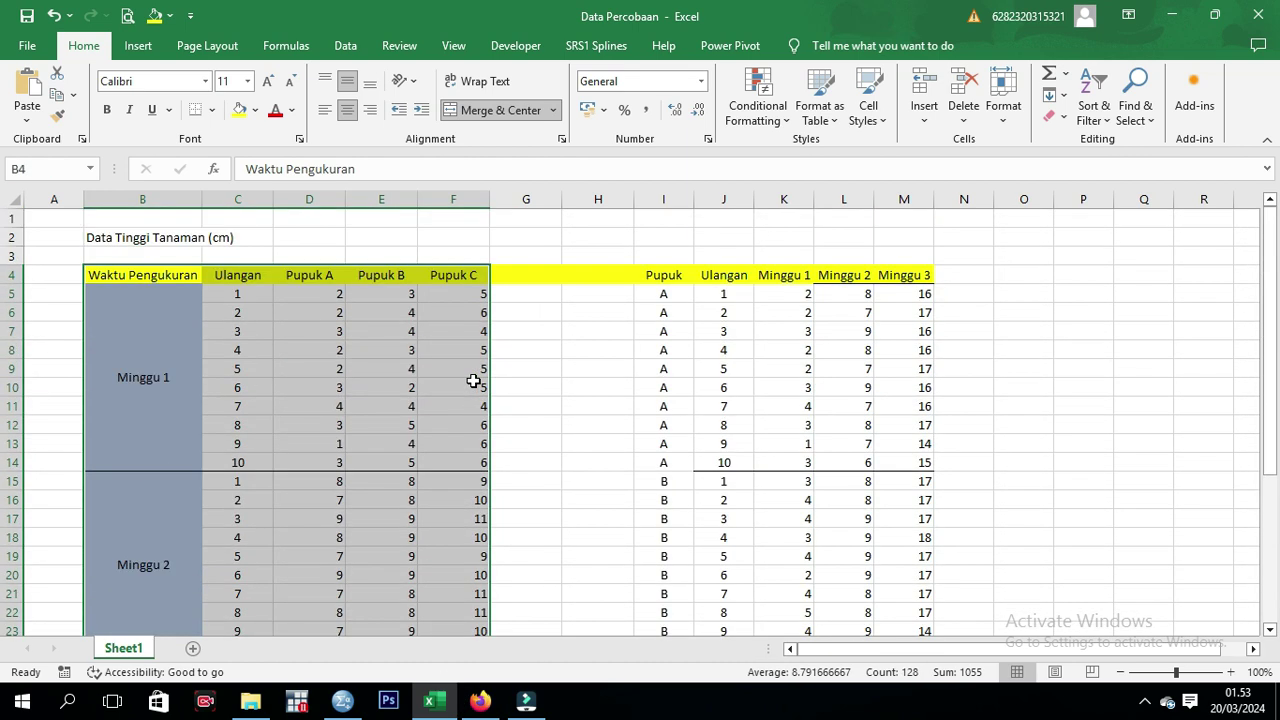
{"action": "left_click", "coordinate": [620, 307]}
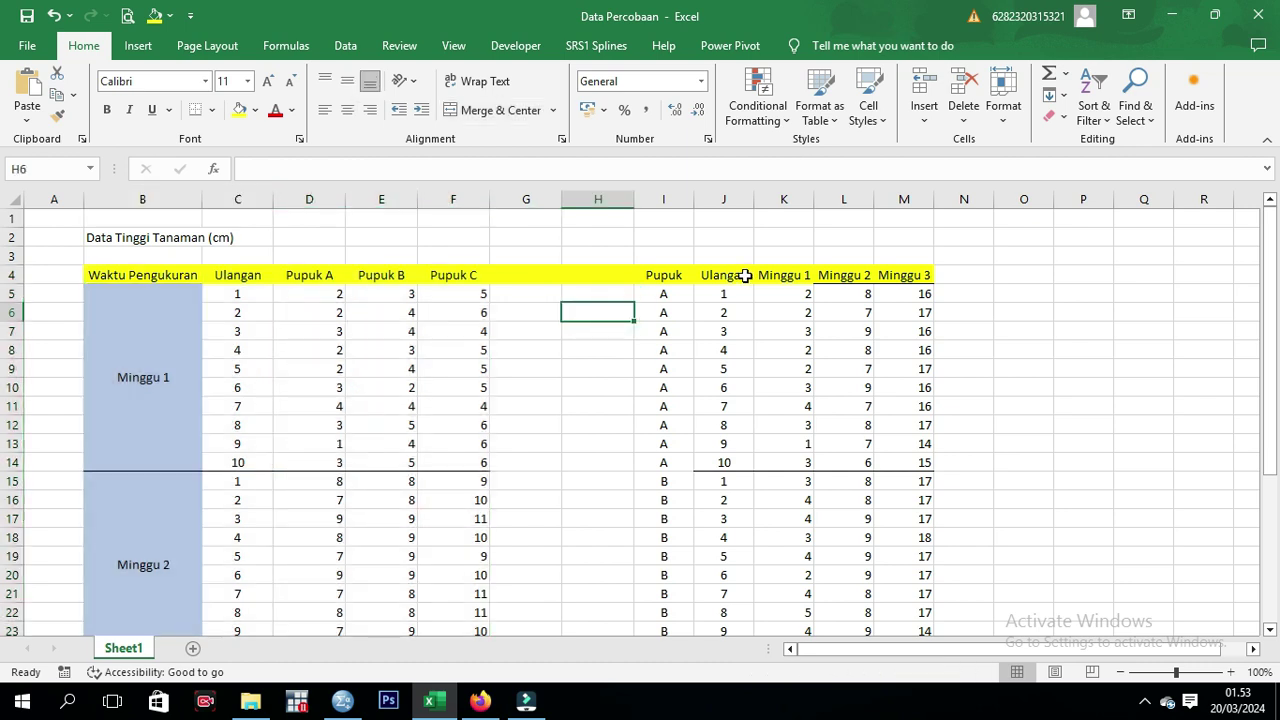
Examine the second table's layout column by column, from Pupuk and Ulangan through Minggu 1, Minggu 2 and Minggu 3
{"action": "left_click_drag", "start_coordinate": [688, 278], "coordinate": [880, 598]}
{"action": "scroll", "coordinate": [777, 514], "scroll_direction": "up", "scroll_amount": 4}
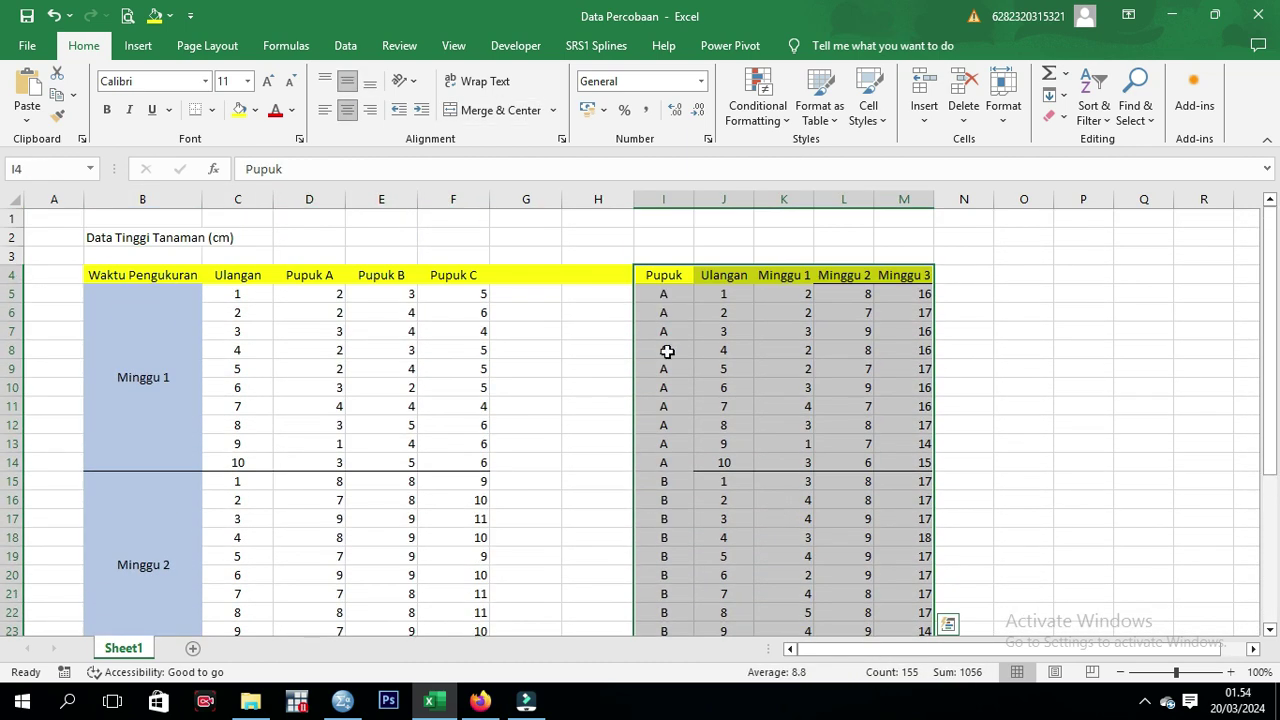
{"action": "left_click", "coordinate": [666, 301]}
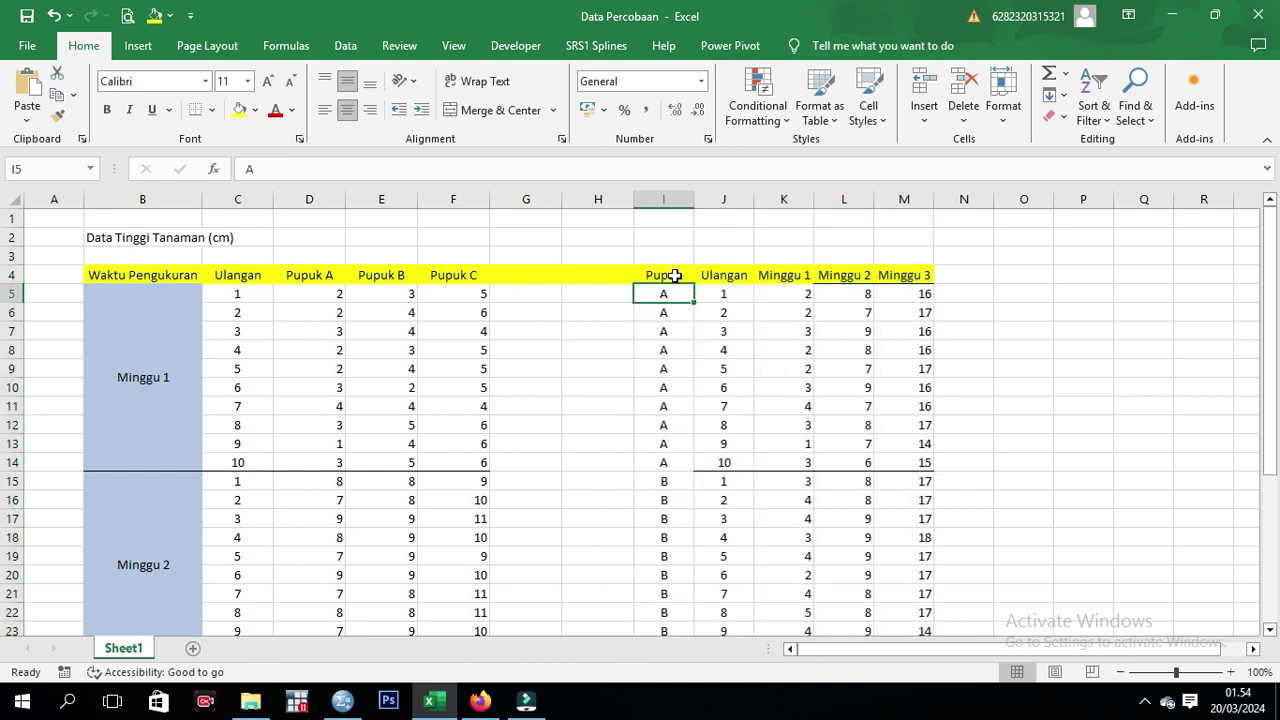
{"action": "left_click", "coordinate": [667, 200]}
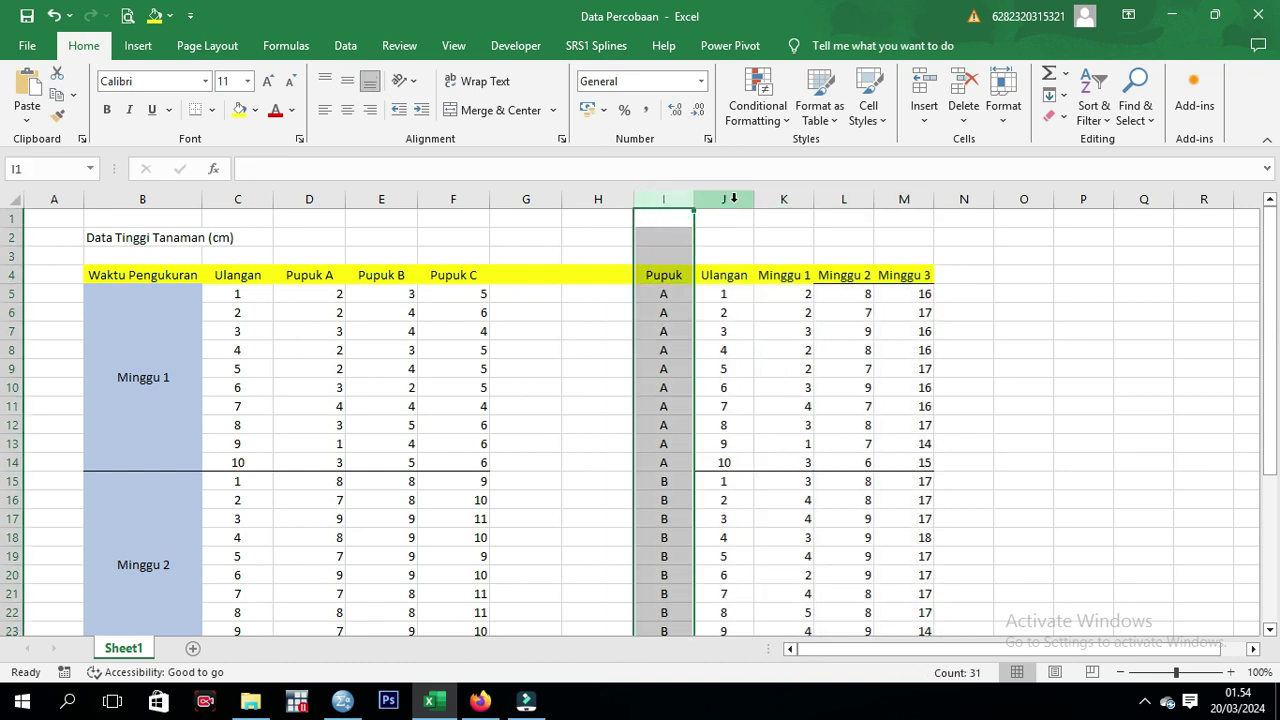
{"action": "left_click", "coordinate": [733, 199]}
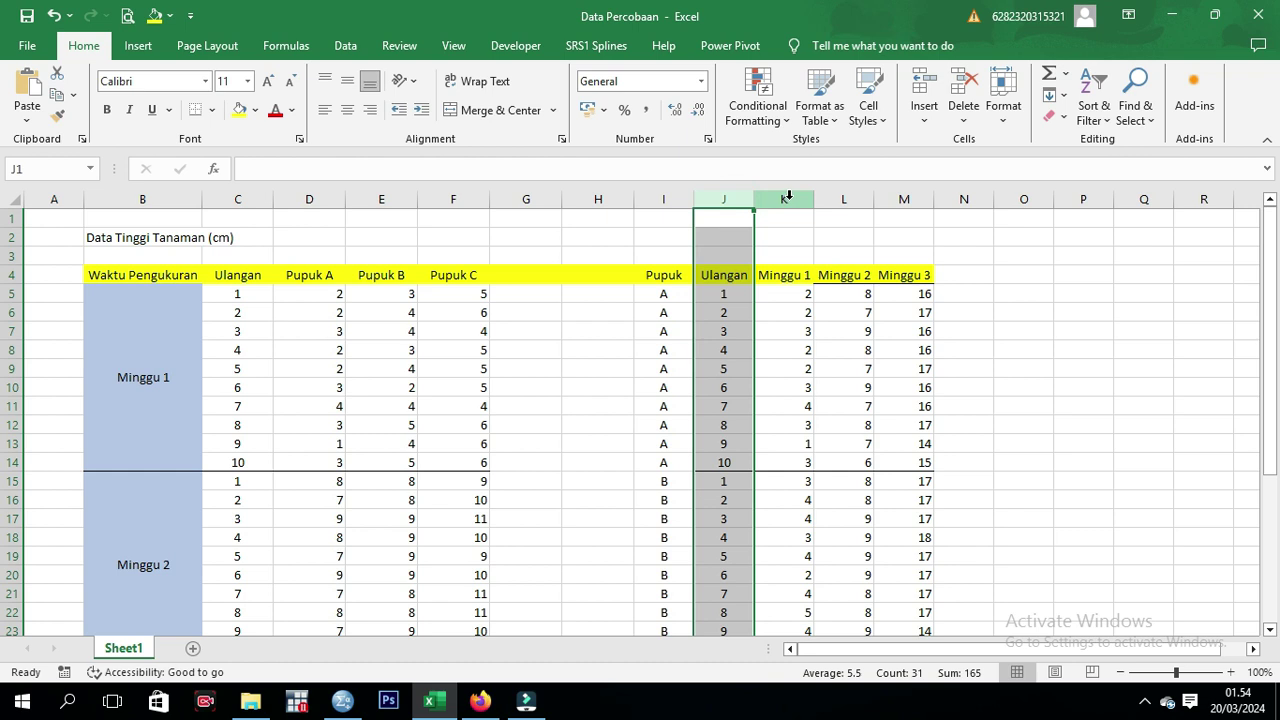
{"action": "left_click", "coordinate": [789, 196]}
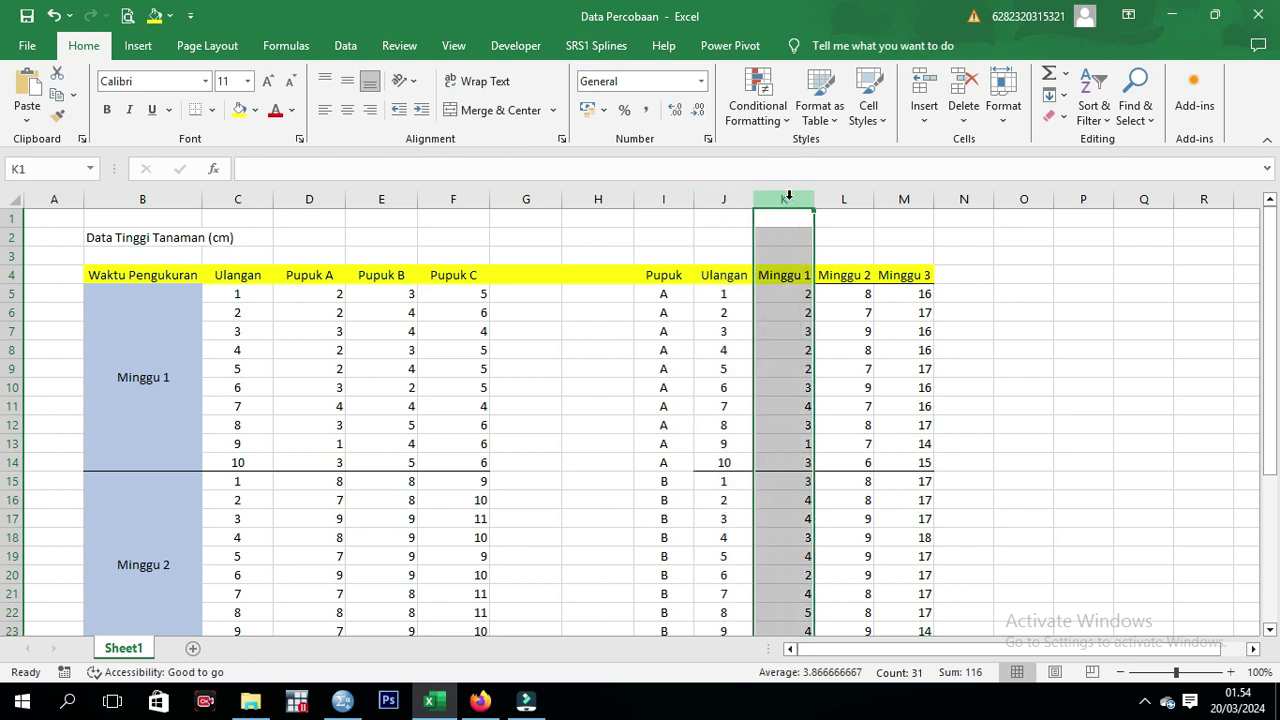
{"action": "left_click", "coordinate": [846, 199]}
{"action": "left_click", "coordinate": [906, 199]}
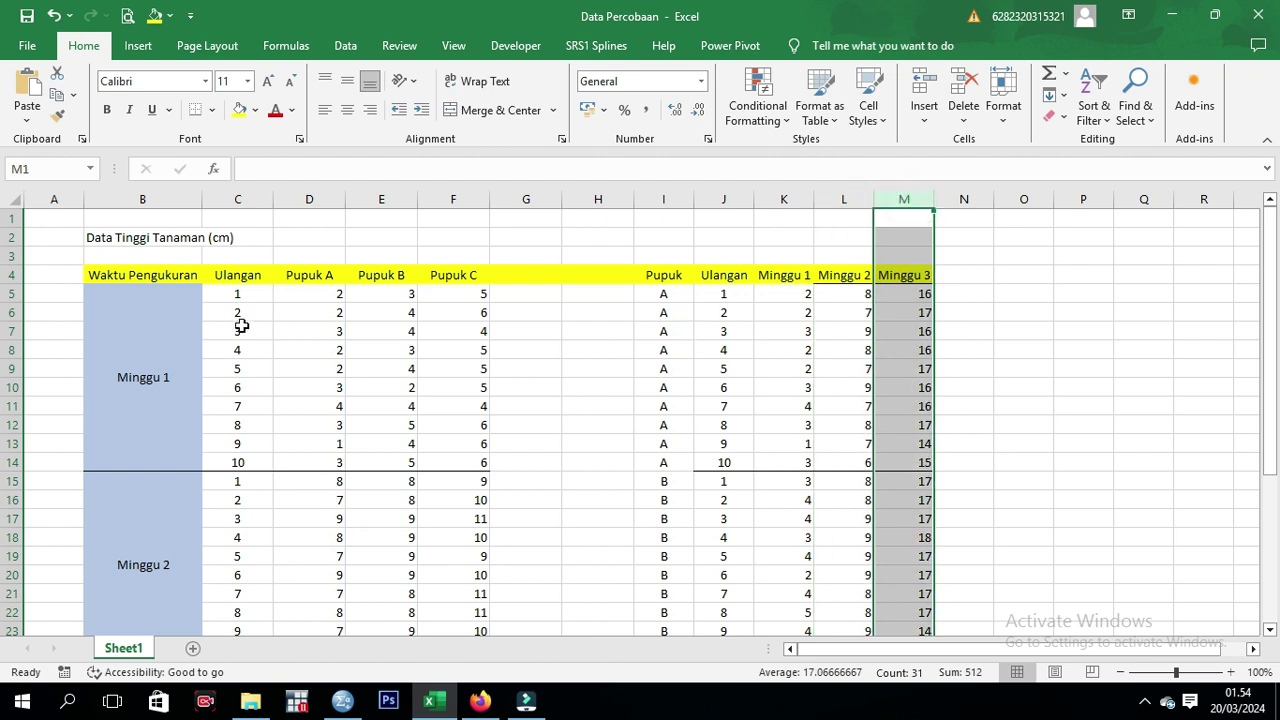
Compare the first table's Minggu 1 values for Pupuk A, B and C and Minggu 2 values for Pupuk A with the second table
{"action": "left_click_drag", "start_coordinate": [307, 294], "coordinate": [310, 462]}
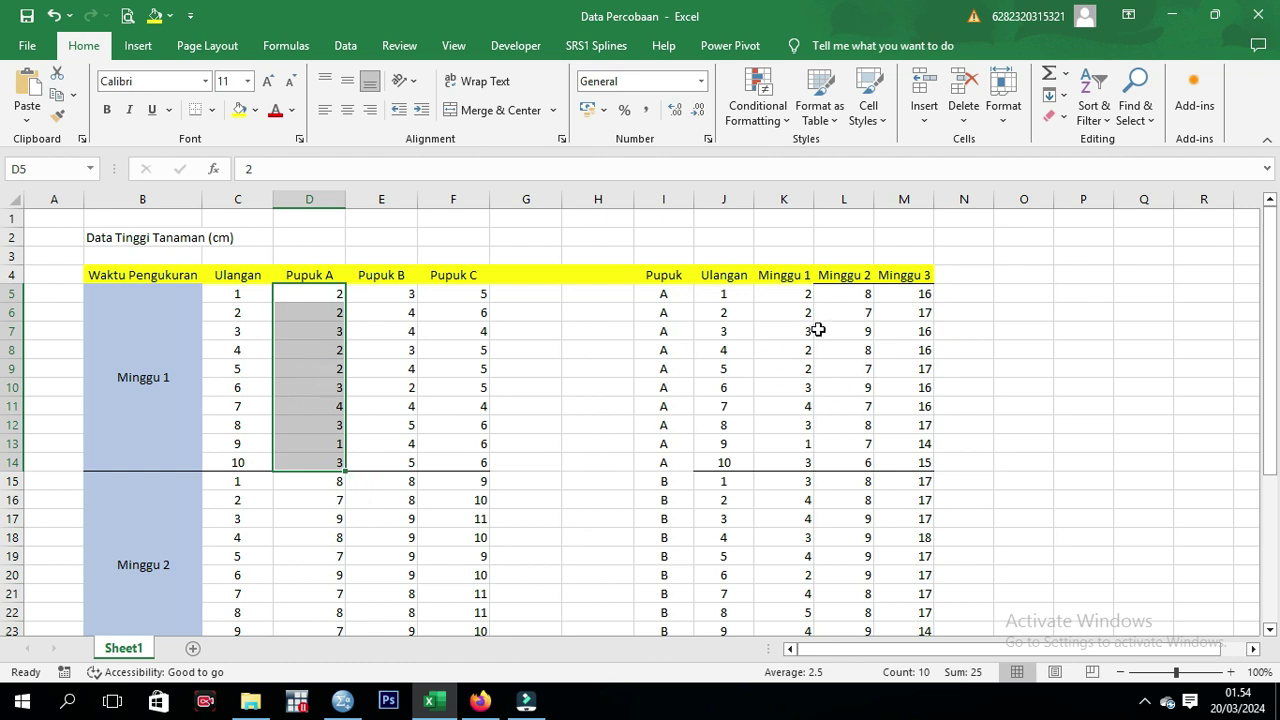
{"action": "left_click_drag", "start_coordinate": [384, 294], "coordinate": [386, 474]}
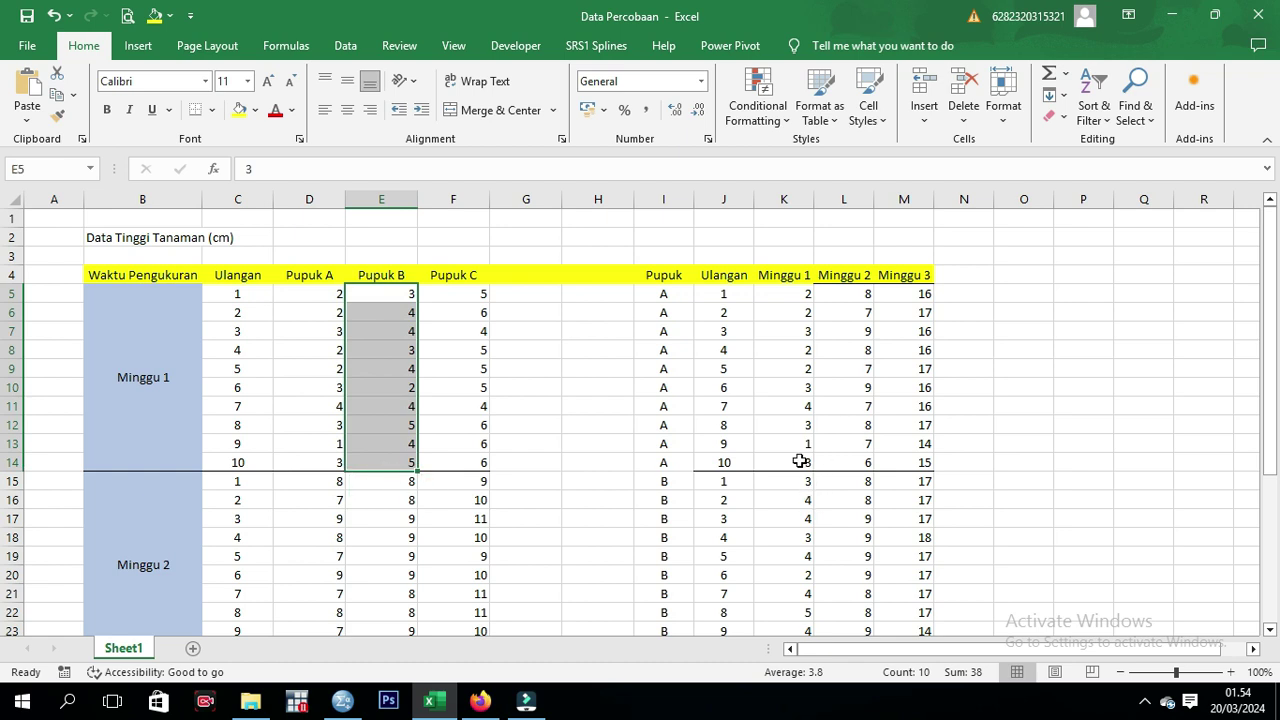
{"action": "scroll", "coordinate": [810, 445], "scroll_direction": "down", "scroll_amount": 1}
{"action": "left_click_drag", "start_coordinate": [796, 424], "coordinate": [796, 598]}
{"action": "scroll", "coordinate": [452, 307], "scroll_direction": "up", "scroll_amount": 1}
{"action": "left_click_drag", "start_coordinate": [478, 290], "coordinate": [476, 462]}
{"action": "scroll", "coordinate": [703, 412], "scroll_direction": "down", "scroll_amount": 4}
{"action": "left_click_drag", "start_coordinate": [788, 443], "coordinate": [806, 576]}
{"action": "left_click_drag", "start_coordinate": [322, 256], "coordinate": [307, 429]}
{"action": "scroll", "coordinate": [490, 388], "scroll_direction": "up", "scroll_amount": 4}
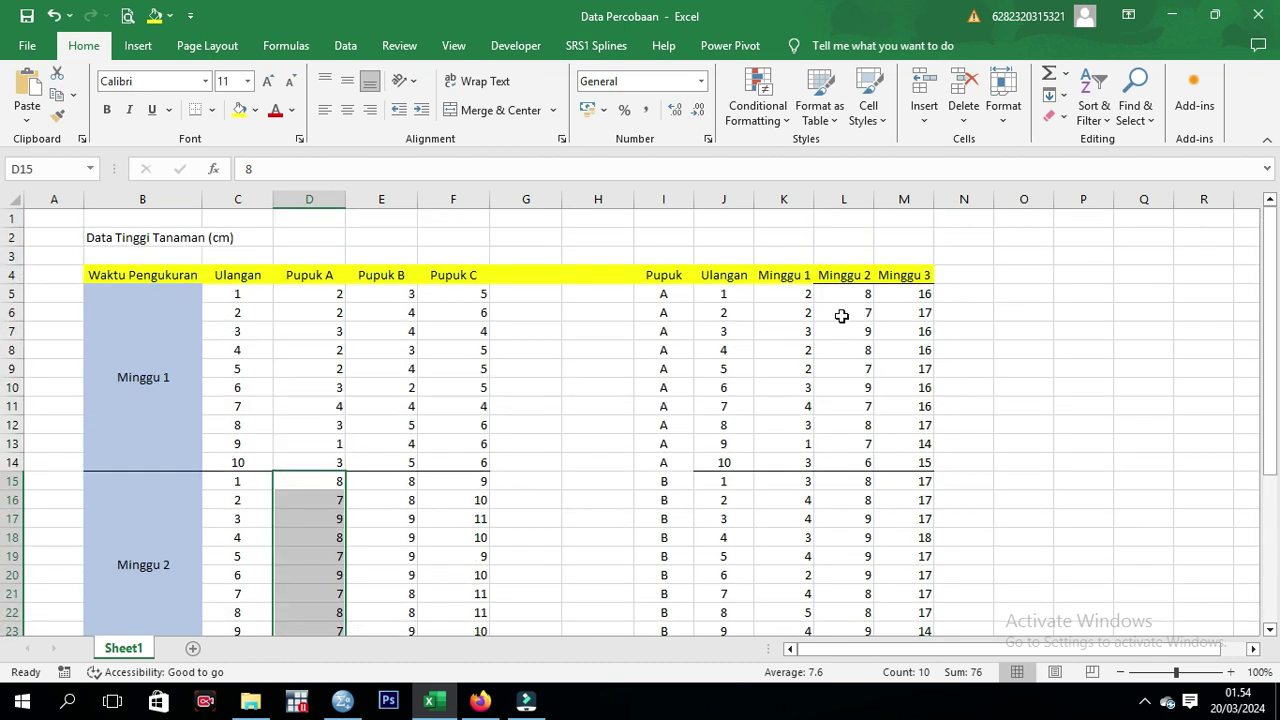
{"action": "left_click", "coordinate": [857, 300]}
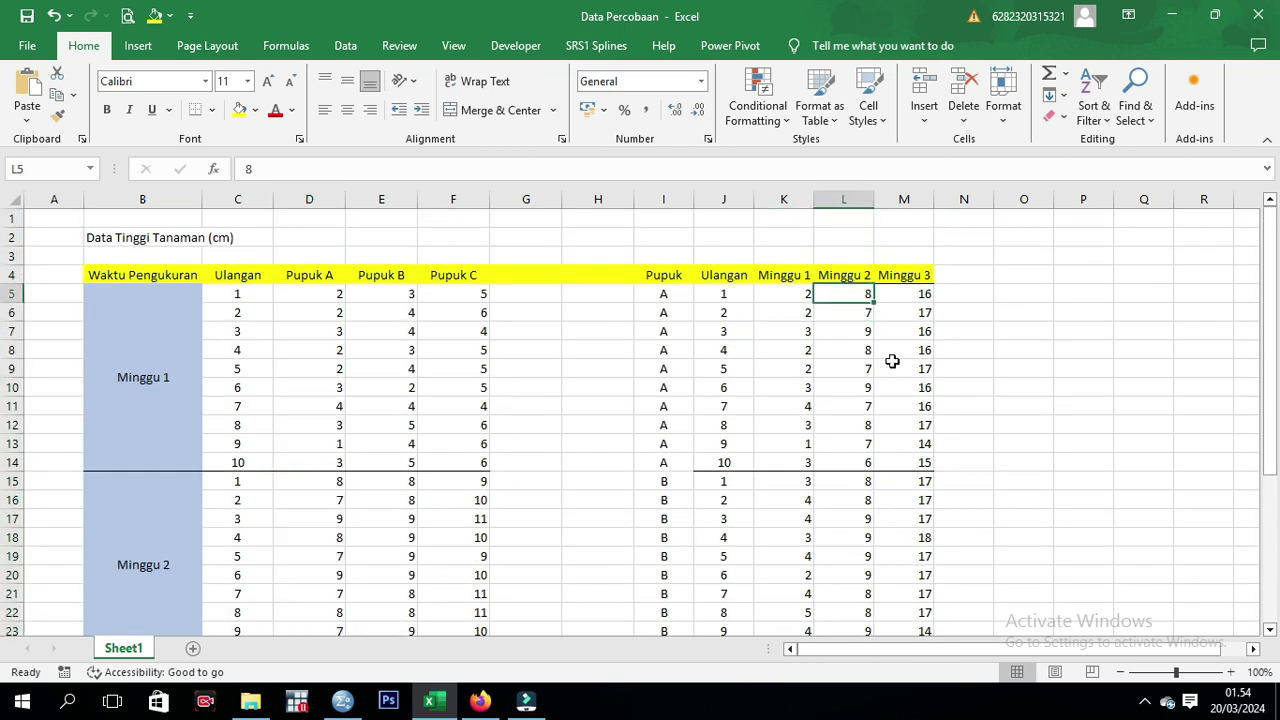
Review the second table with its headers, I4:M34, and copy only its data rows, I5:M34
{"action": "left_click_drag", "start_coordinate": [663, 277], "coordinate": [903, 589]}
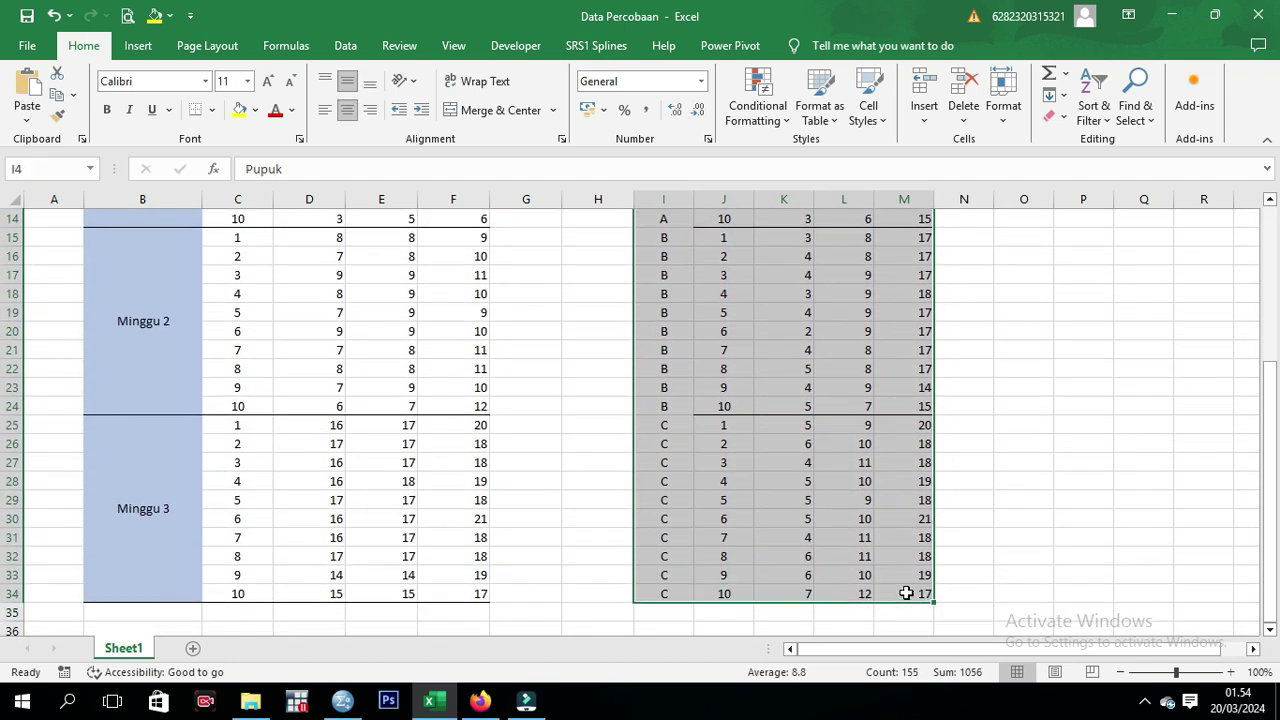
{"action": "scroll", "coordinate": [868, 482], "scroll_direction": "up", "scroll_amount": 3}
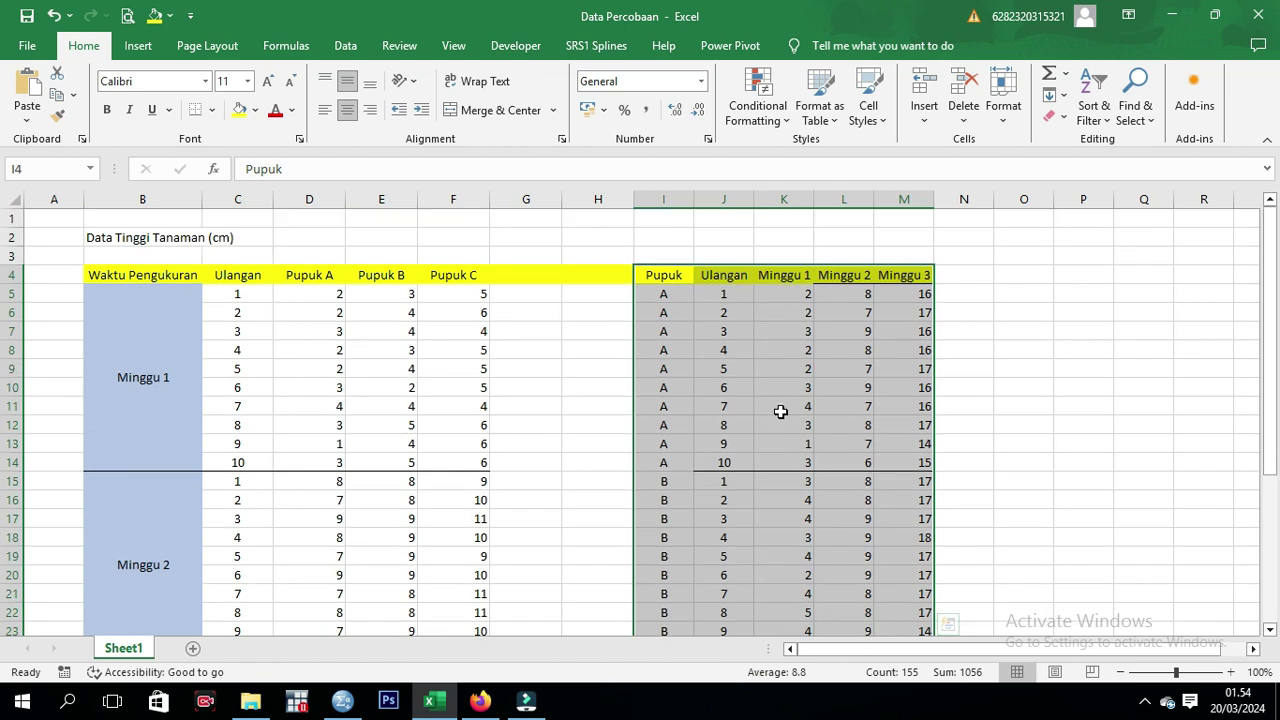
{"action": "left_click", "coordinate": [684, 294]}
{"action": "left_click_drag", "start_coordinate": [675, 294], "coordinate": [880, 594]}
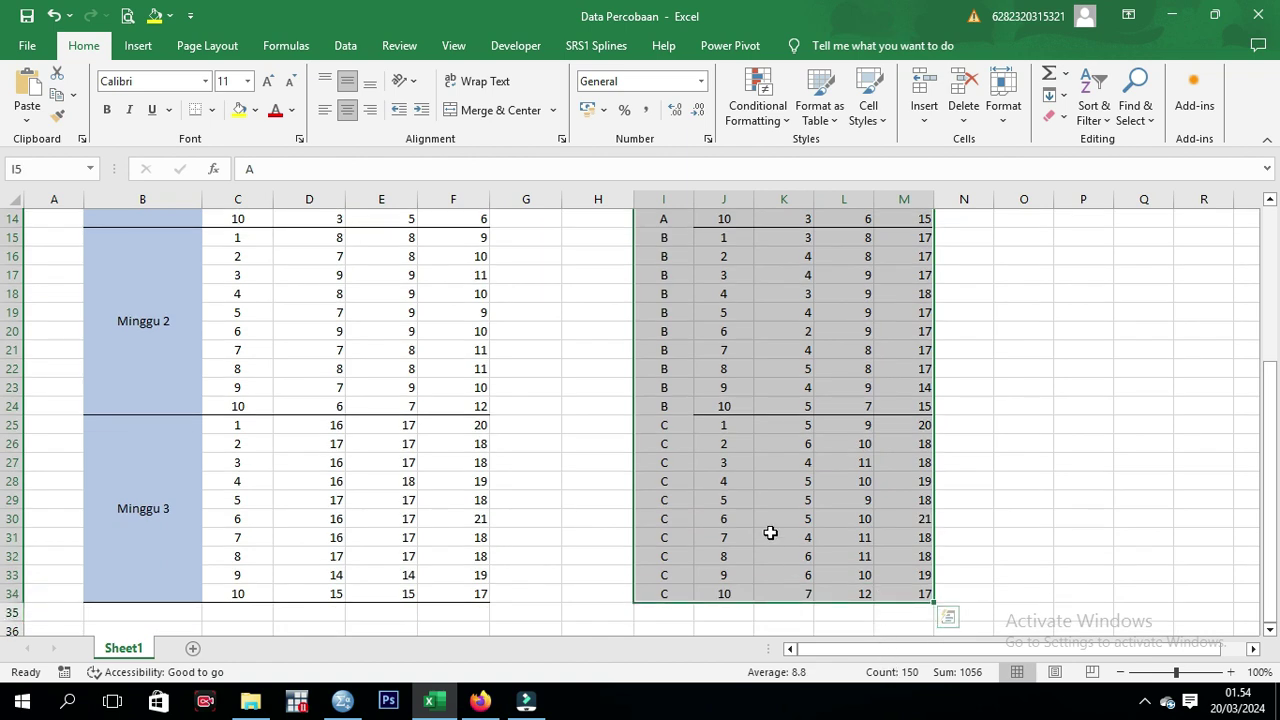
{"action": "right_click", "coordinate": [758, 410]}
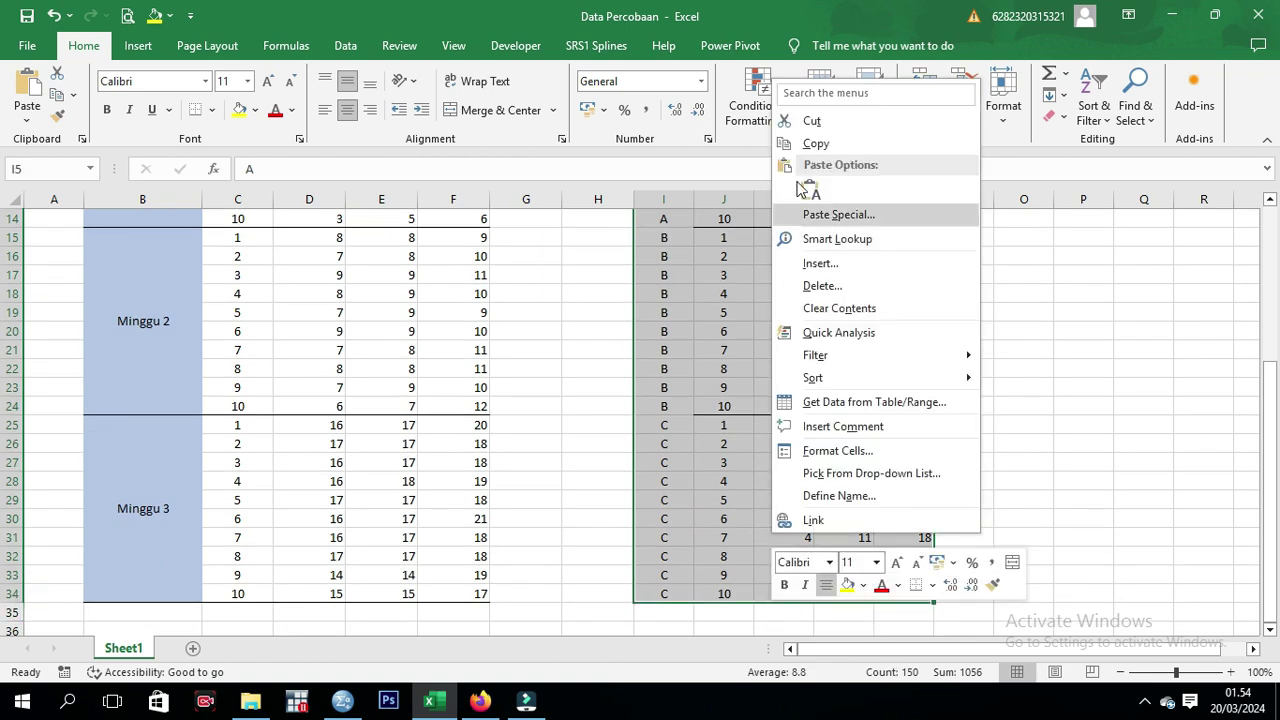
{"action": "left_click", "coordinate": [815, 143]}
{"action": "scroll", "coordinate": [1071, 409], "scroll_direction": "up", "scroll_amount": 5}
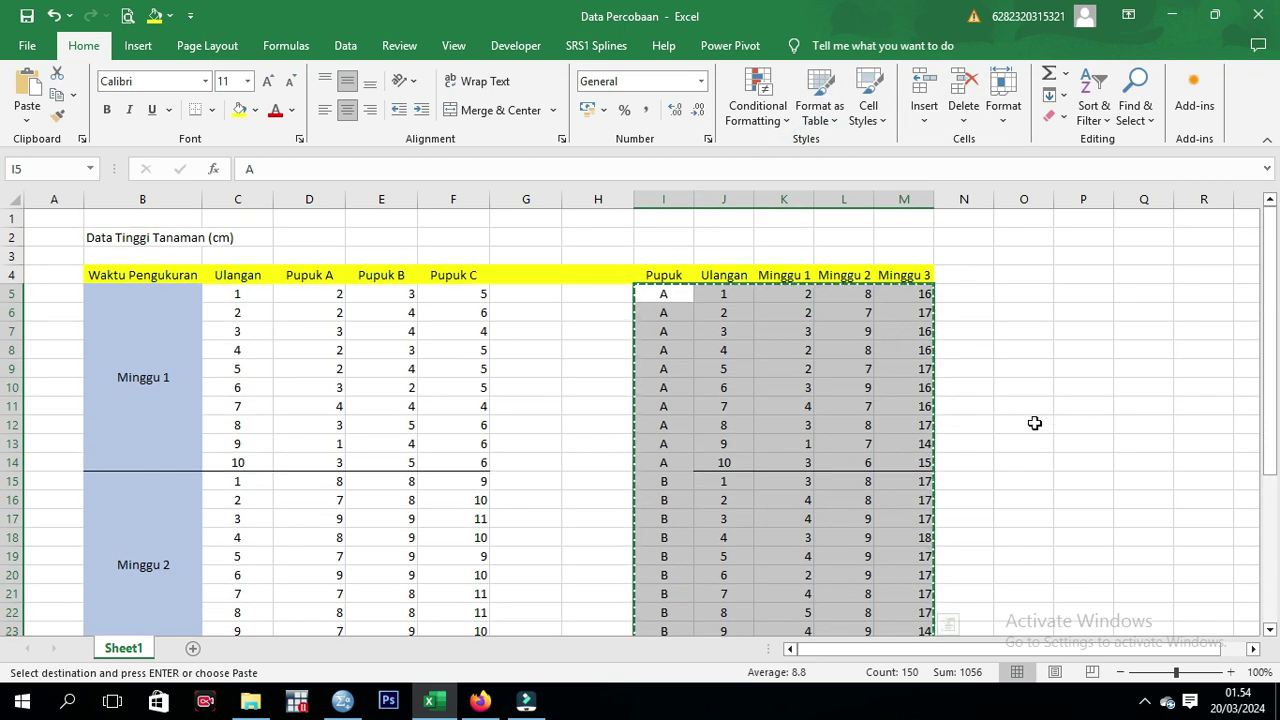
Switch to the SPSS data file Tinggi tanaman.sav and check the paste options on the first pupuk cell without pasting
{"action": "left_click", "coordinate": [1035, 423]}
{"action": "left_click", "coordinate": [345, 703]}
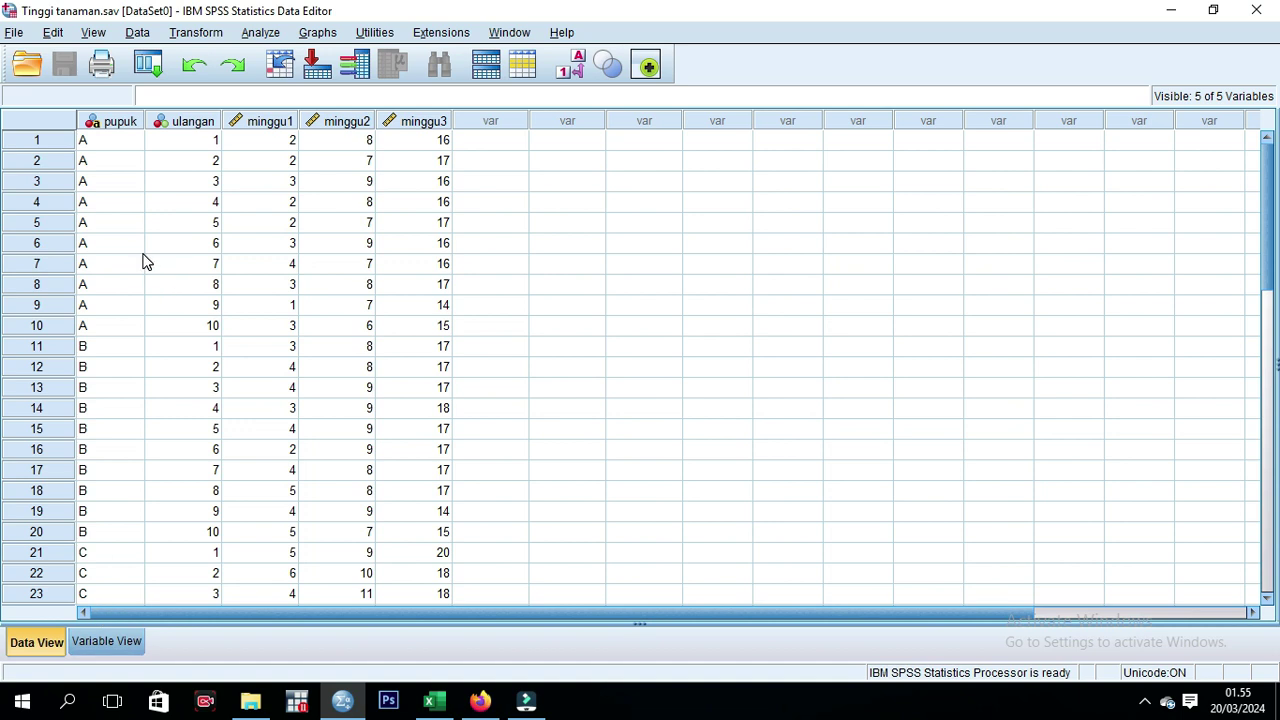
{"action": "right_click", "coordinate": [88, 141]}
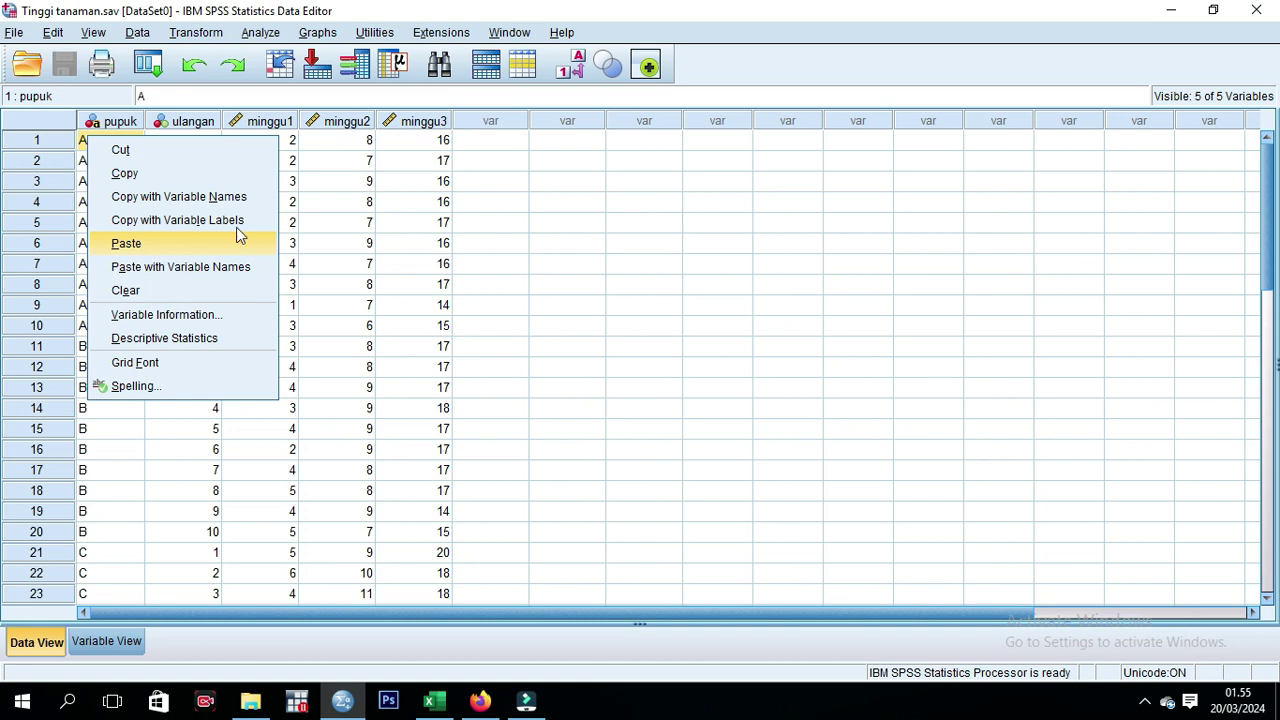
{"action": "left_click", "coordinate": [491, 160]}
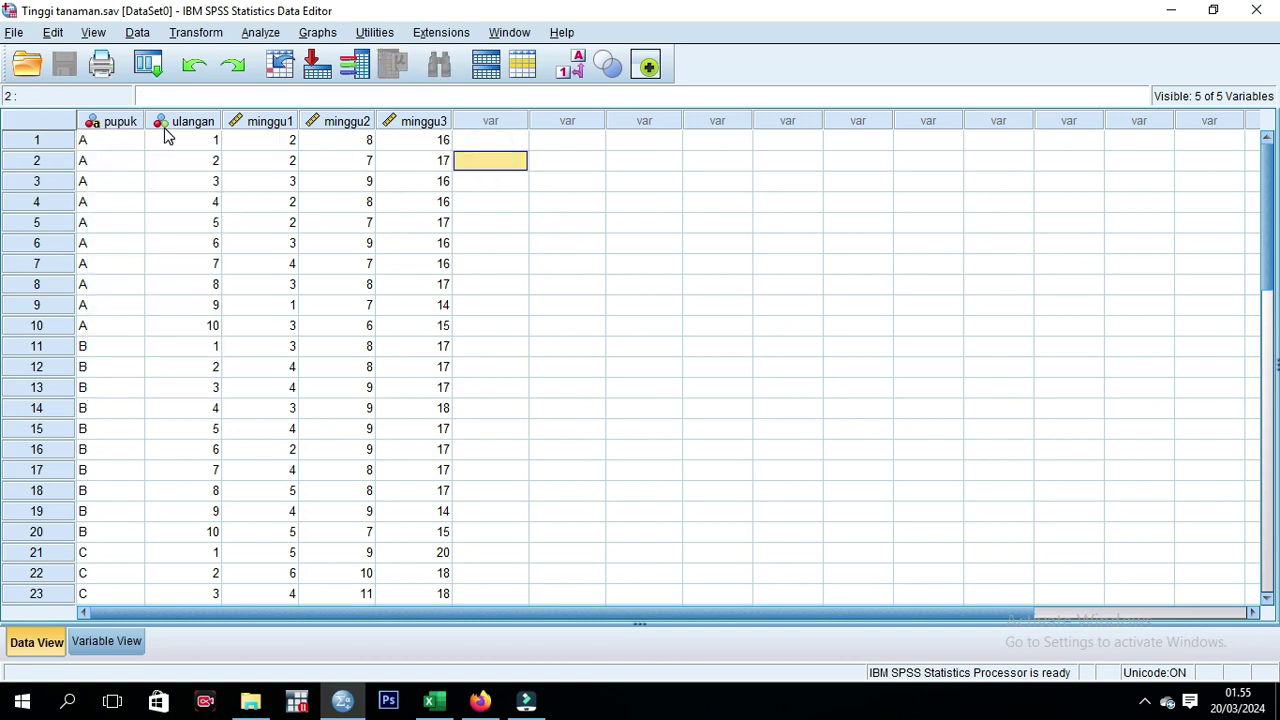
Examine the variable definitions, checking the labels of minggu1, minggu2, minggu3 and pupuk
{"action": "left_click", "coordinate": [107, 642]}
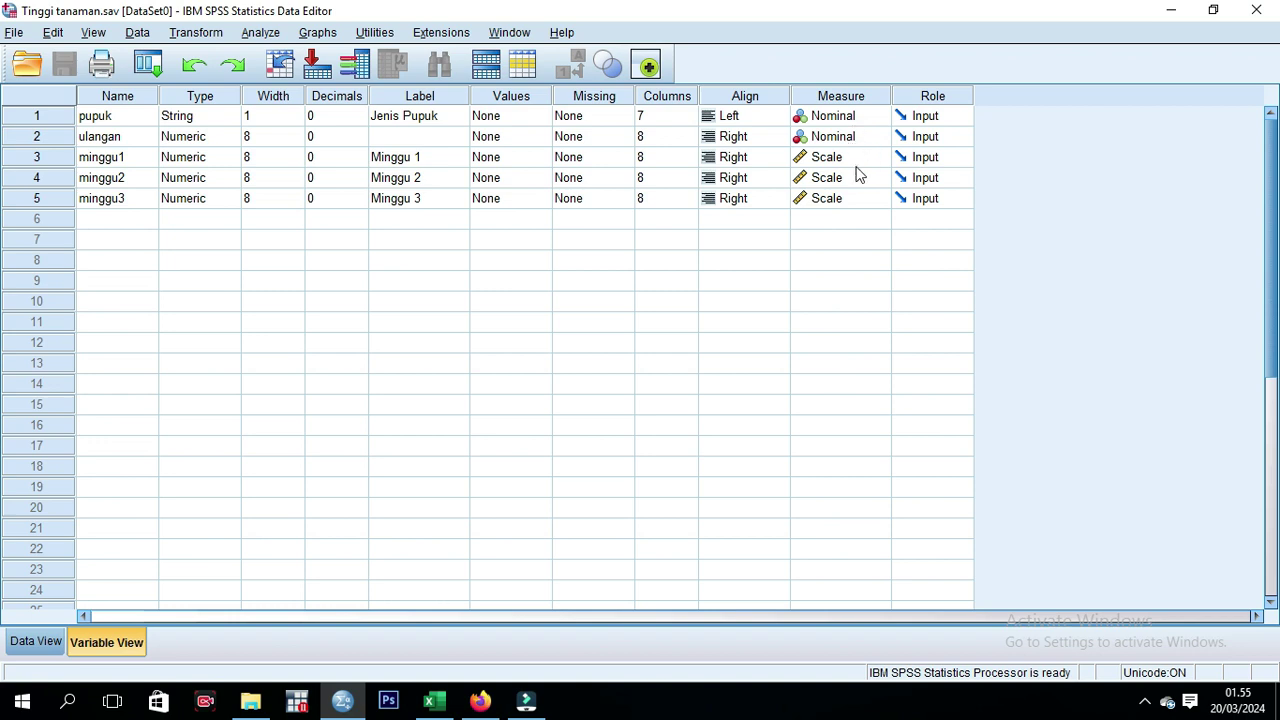
{"action": "left_click", "coordinate": [417, 162]}
{"action": "left_click", "coordinate": [413, 178]}
{"action": "left_click", "coordinate": [419, 201]}
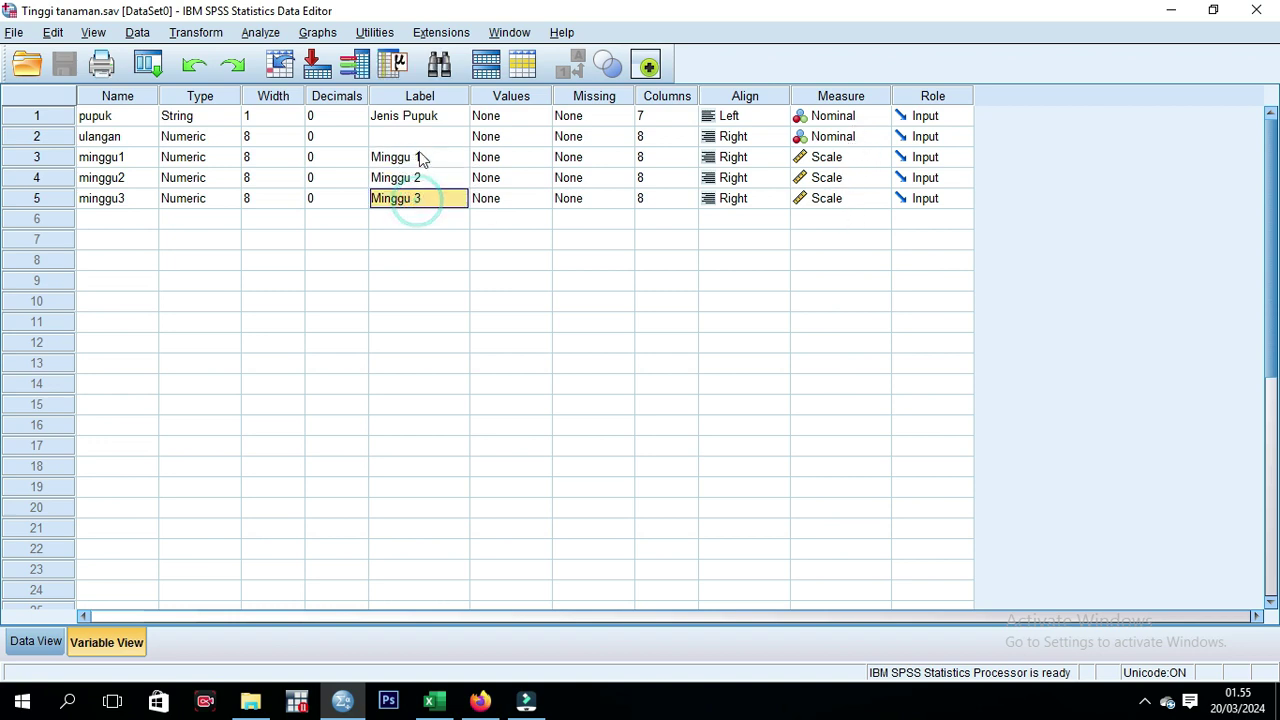
{"action": "left_click", "coordinate": [431, 118]}
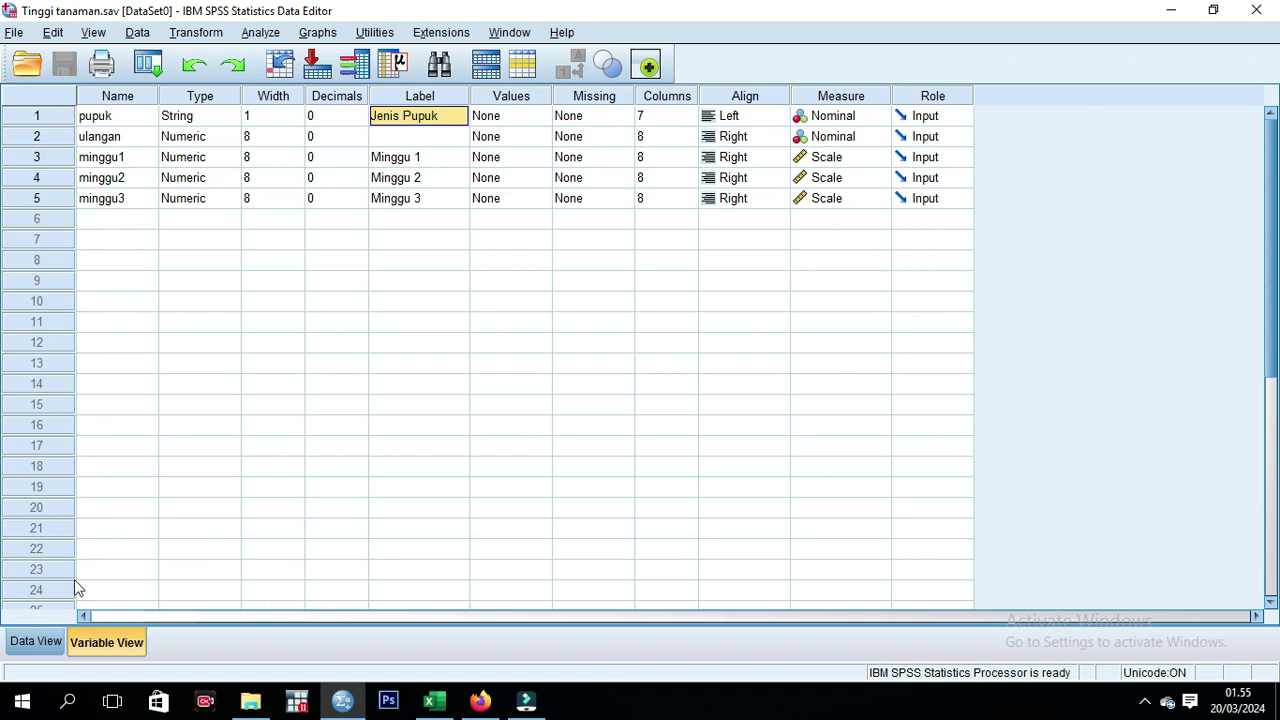
Return to the data rows and look through the cases of fertilizers A, B and C
{"action": "left_click", "coordinate": [46, 644]}
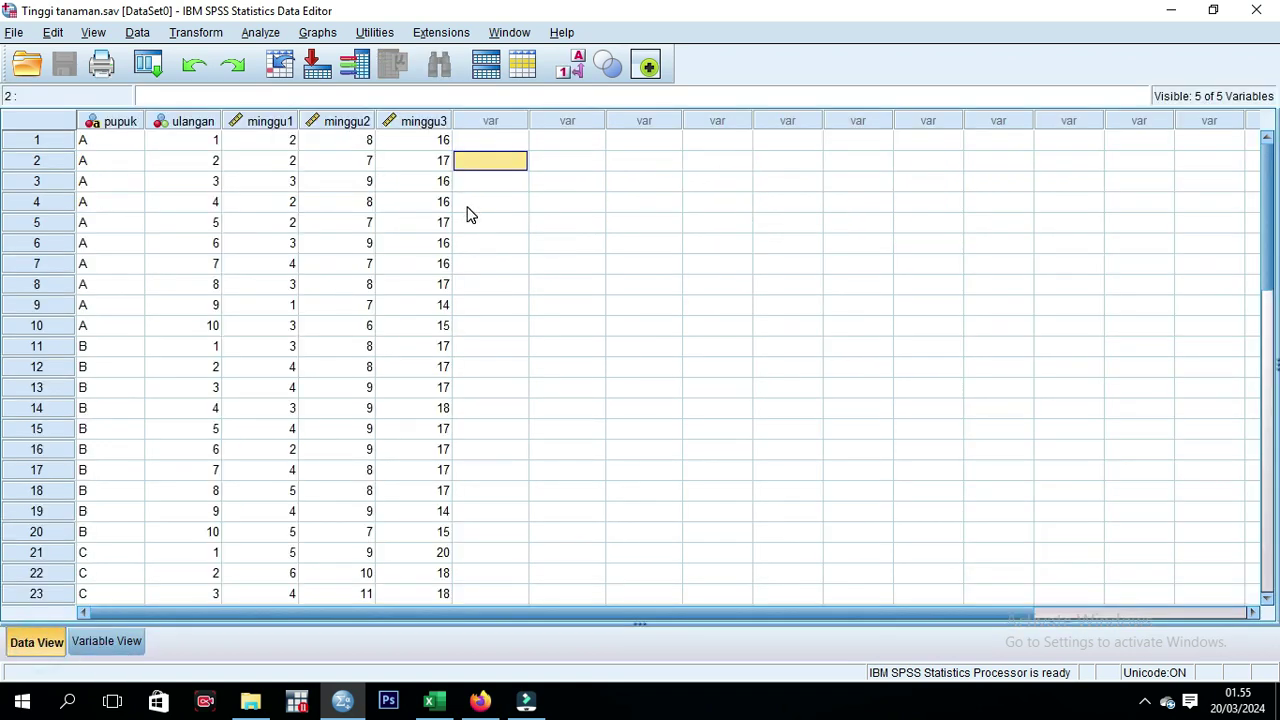
{"action": "left_click", "coordinate": [114, 143]}
{"action": "scroll", "coordinate": [340, 246], "scroll_direction": "down", "scroll_amount": 4}
{"action": "scroll", "coordinate": [340, 246], "scroll_direction": "up", "scroll_amount": 4}
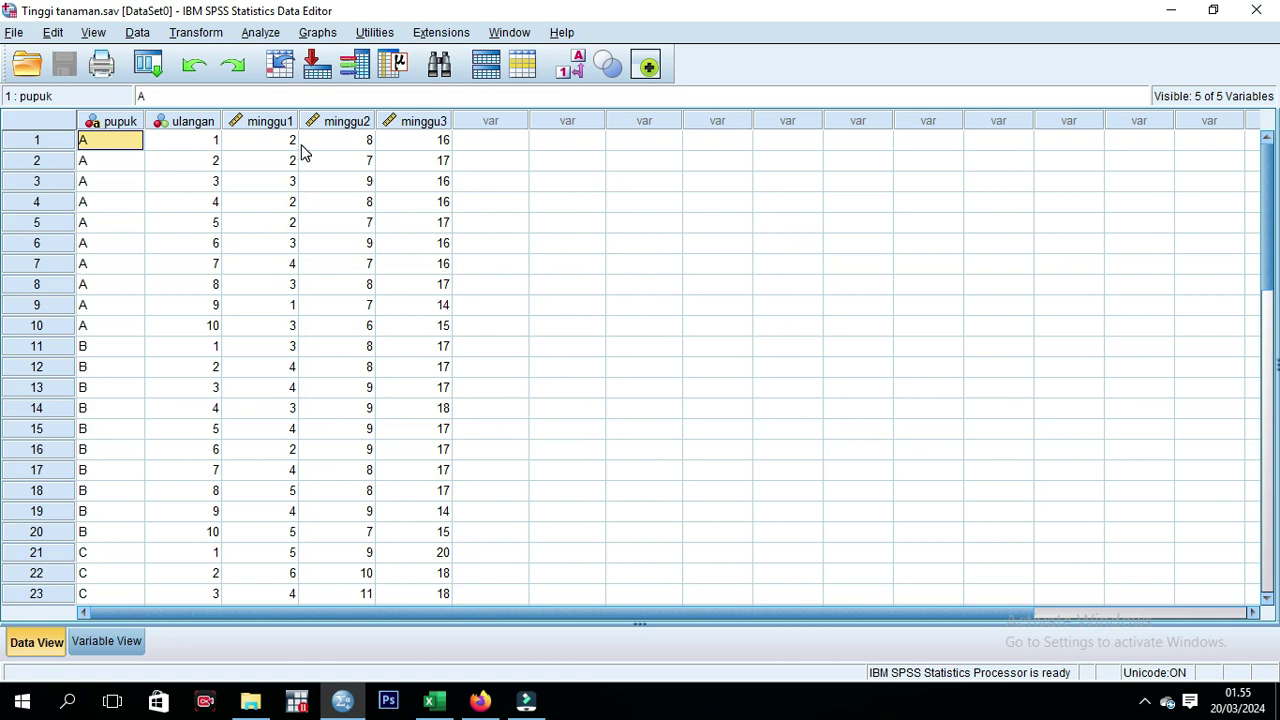
Start the Explore analysis and add Minggu 1, Minggu 2 and Minggu 3 as dependent variables
{"action": "left_click", "coordinate": [262, 34]}
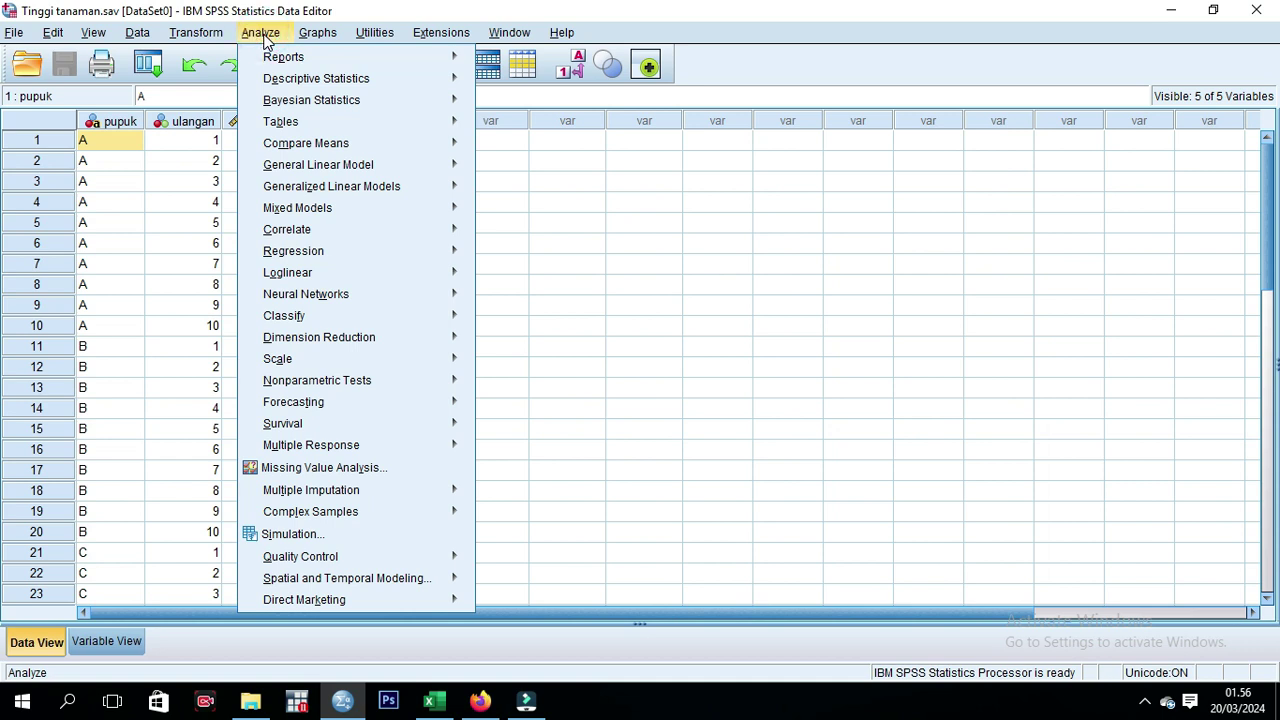
{"action": "mouse_move", "coordinate": [300, 86]}
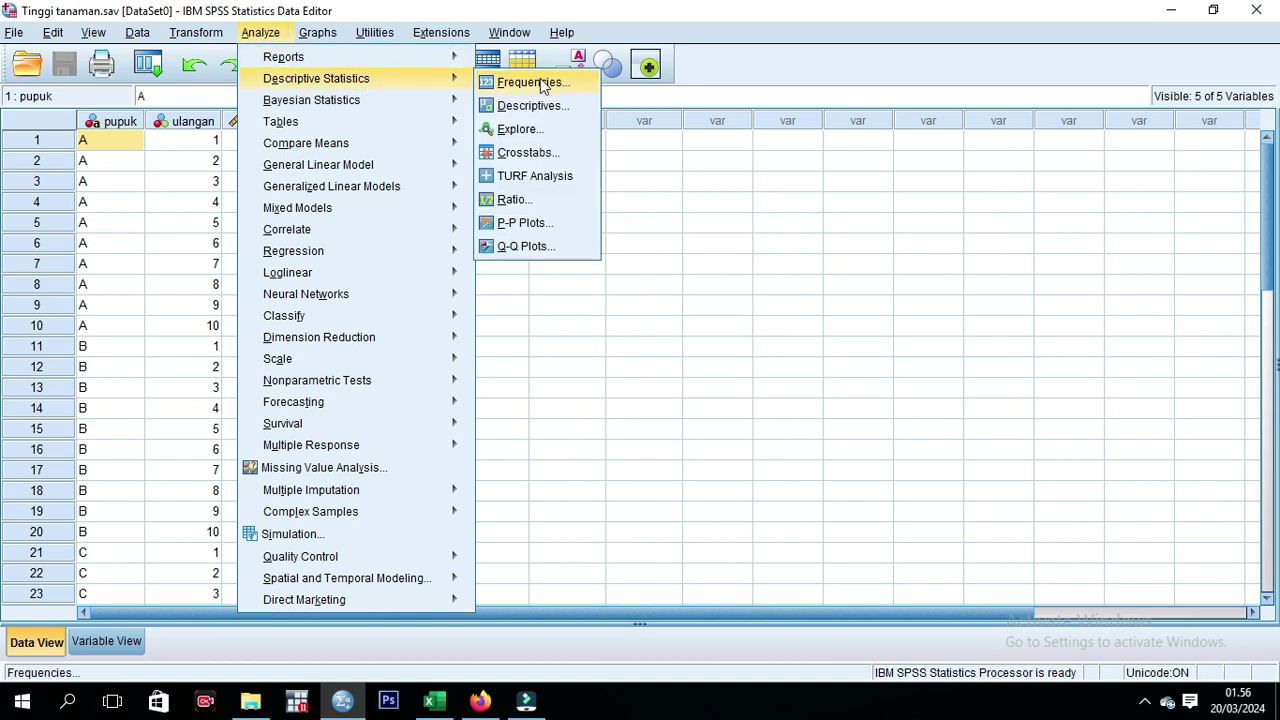
{"action": "left_click", "coordinate": [533, 134]}
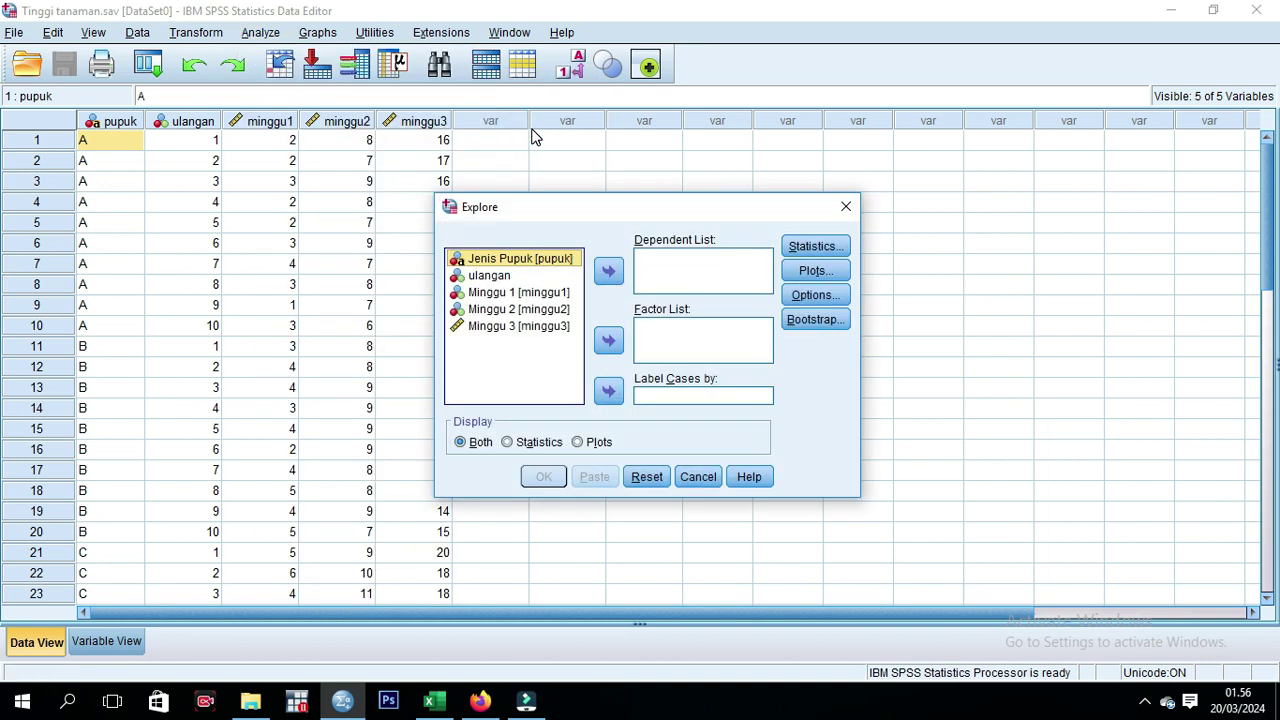
{"action": "left_click", "coordinate": [526, 293]}
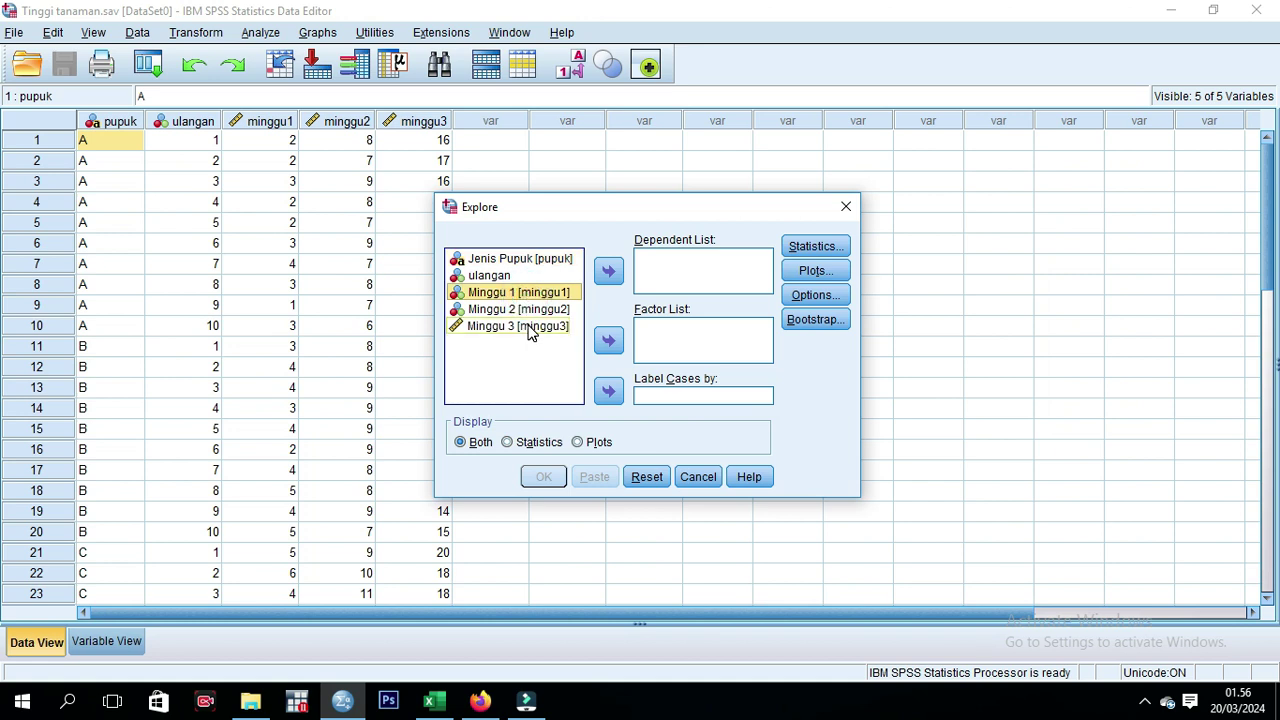
{"action": "left_click", "coordinate": [528, 330], "text": "shift"}
{"action": "left_click", "coordinate": [608, 271]}
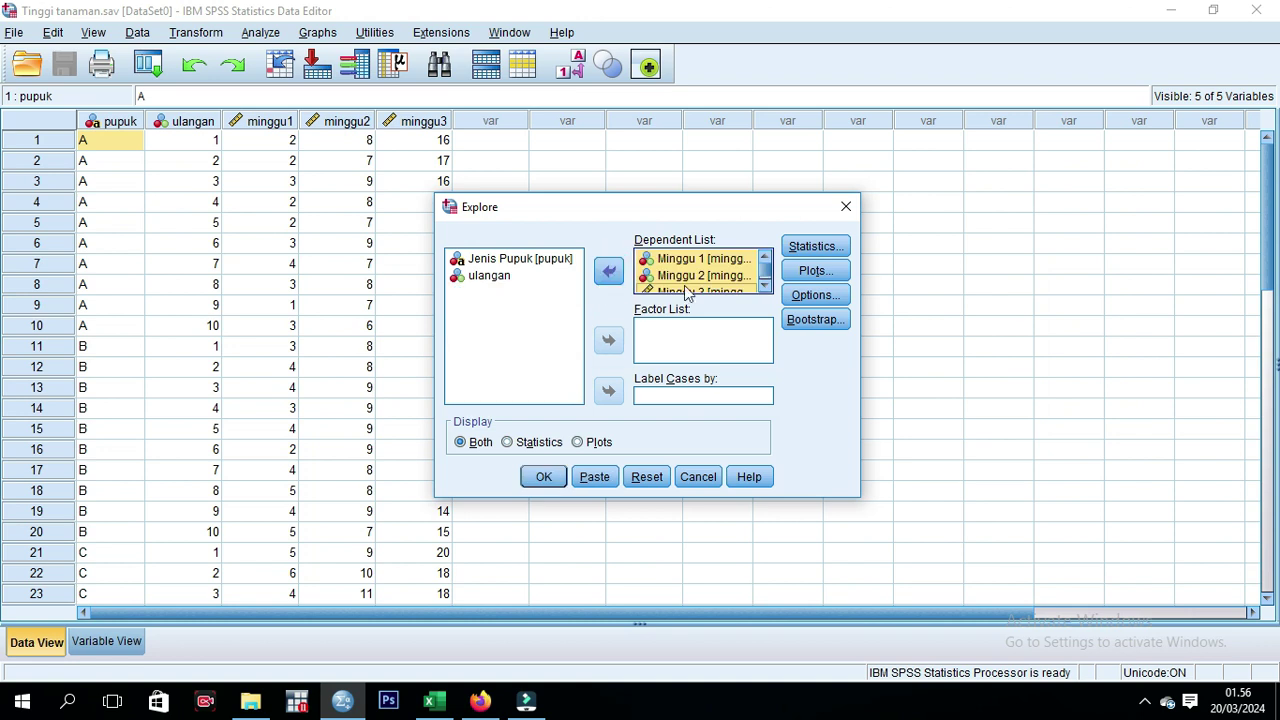
Run the Explore analysis with normality plots with tests and no boxplots
{"action": "left_click", "coordinate": [814, 273]}
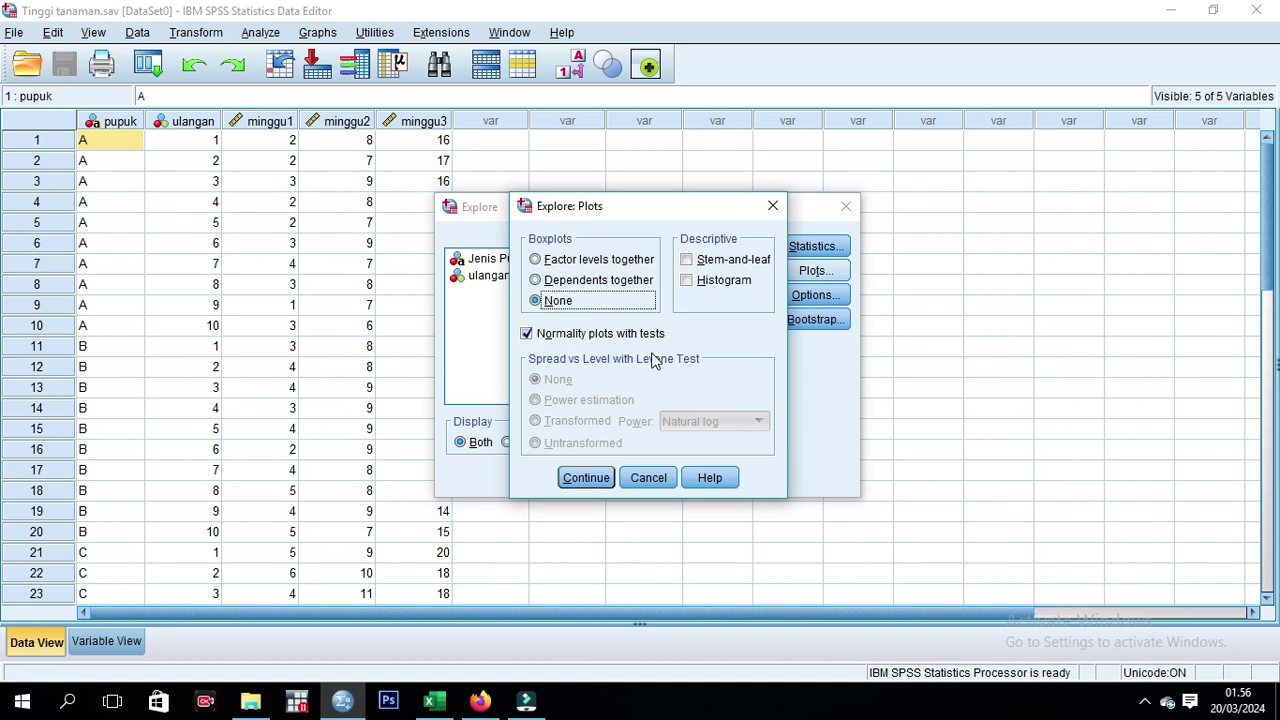
{"action": "left_click", "coordinate": [584, 478]}
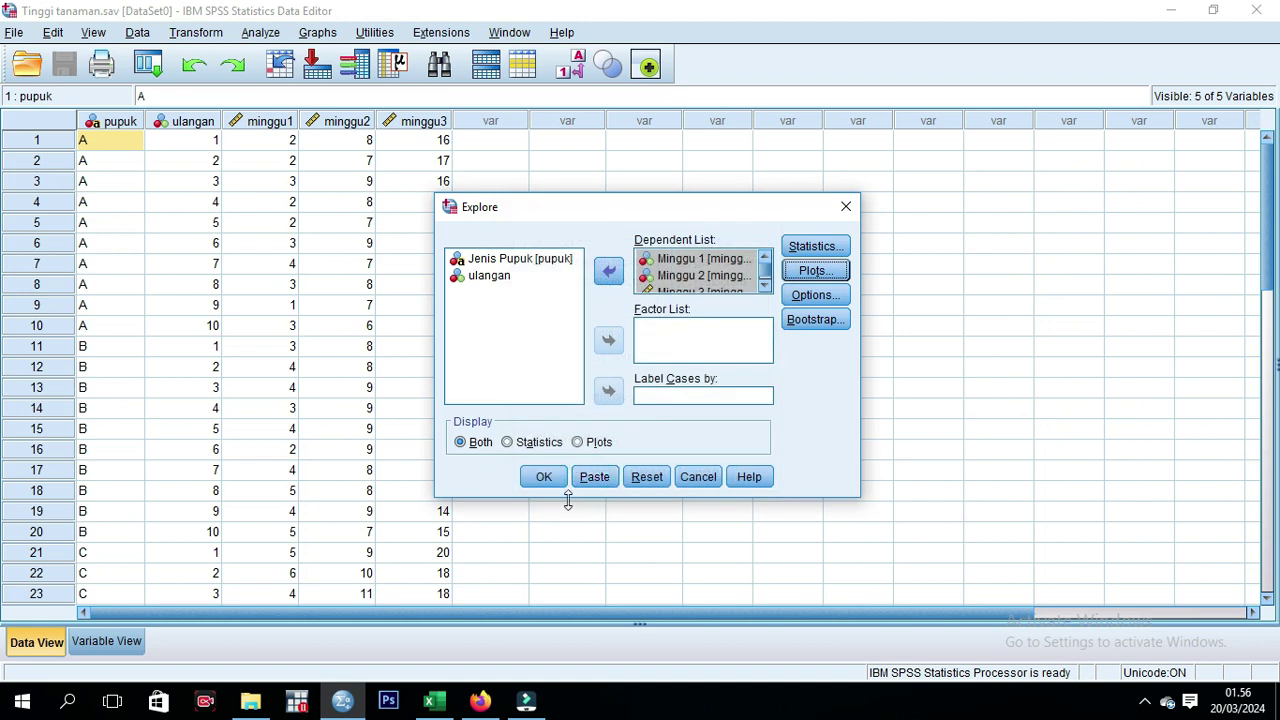
{"action": "left_click", "coordinate": [543, 478]}
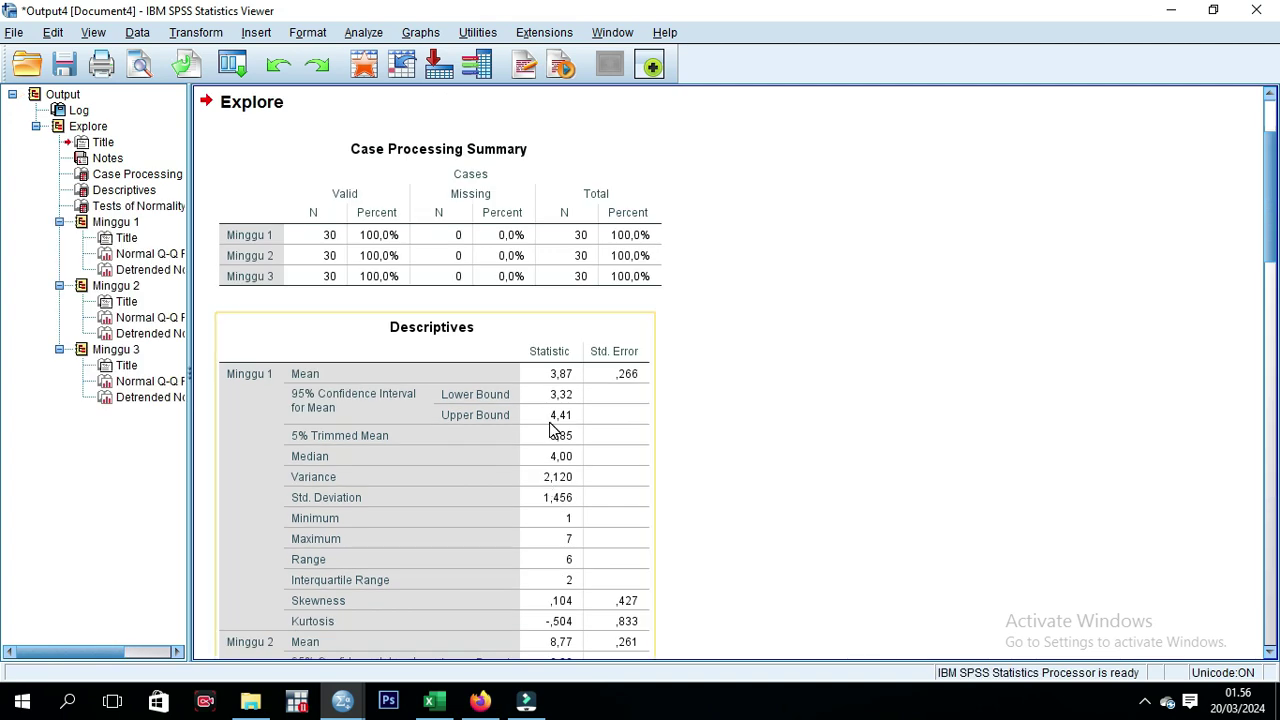
Examine the Kolmogorov-Smirnov and Shapiro-Wilk significance values for the three weeks in the Tests of Normality table
{"action": "scroll", "coordinate": [549, 430], "scroll_direction": "down", "scroll_amount": 15}
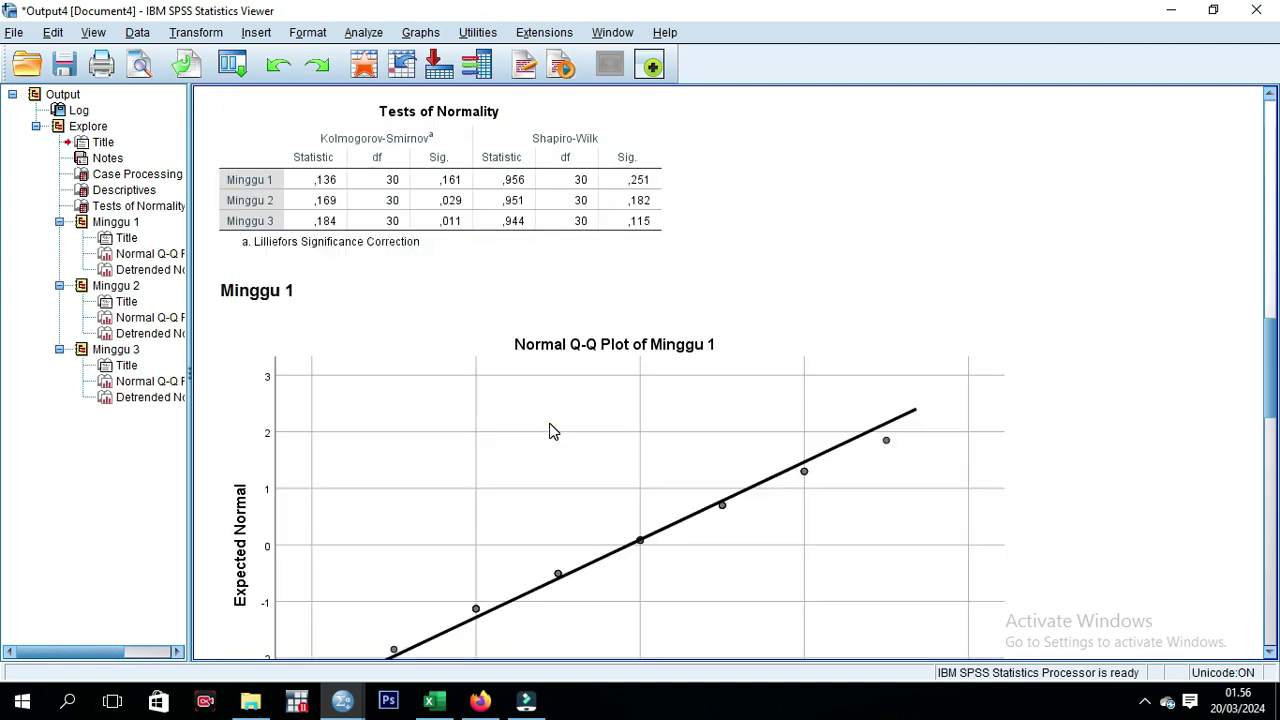
{"action": "scroll", "coordinate": [540, 425], "scroll_direction": "up", "scroll_amount": 3}
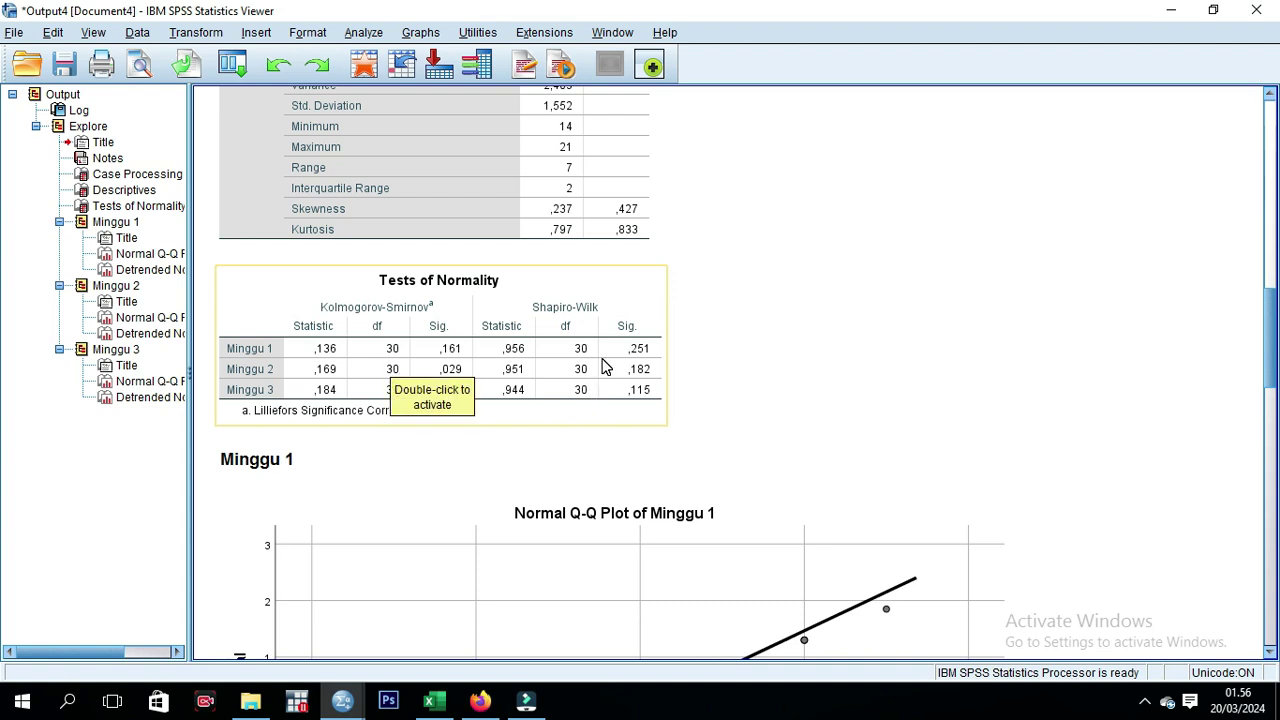
{"action": "left_click", "coordinate": [638, 314]}
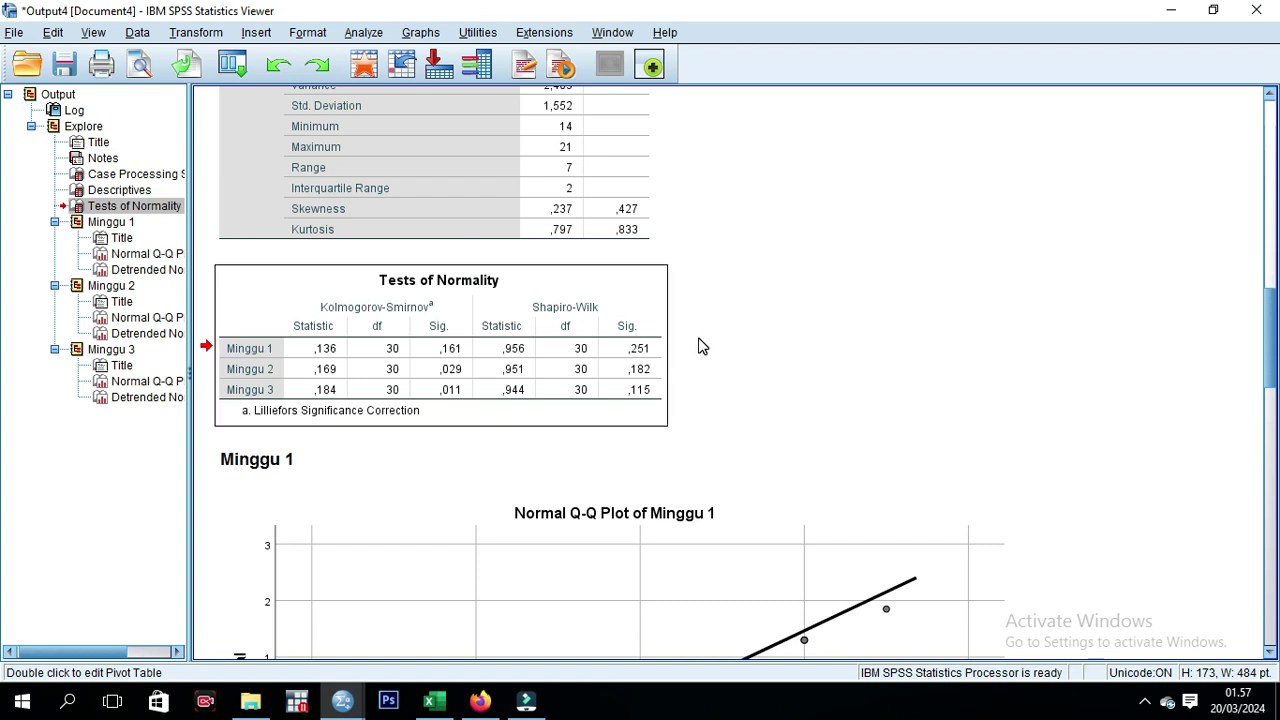
{"action": "left_click", "coordinate": [774, 255]}
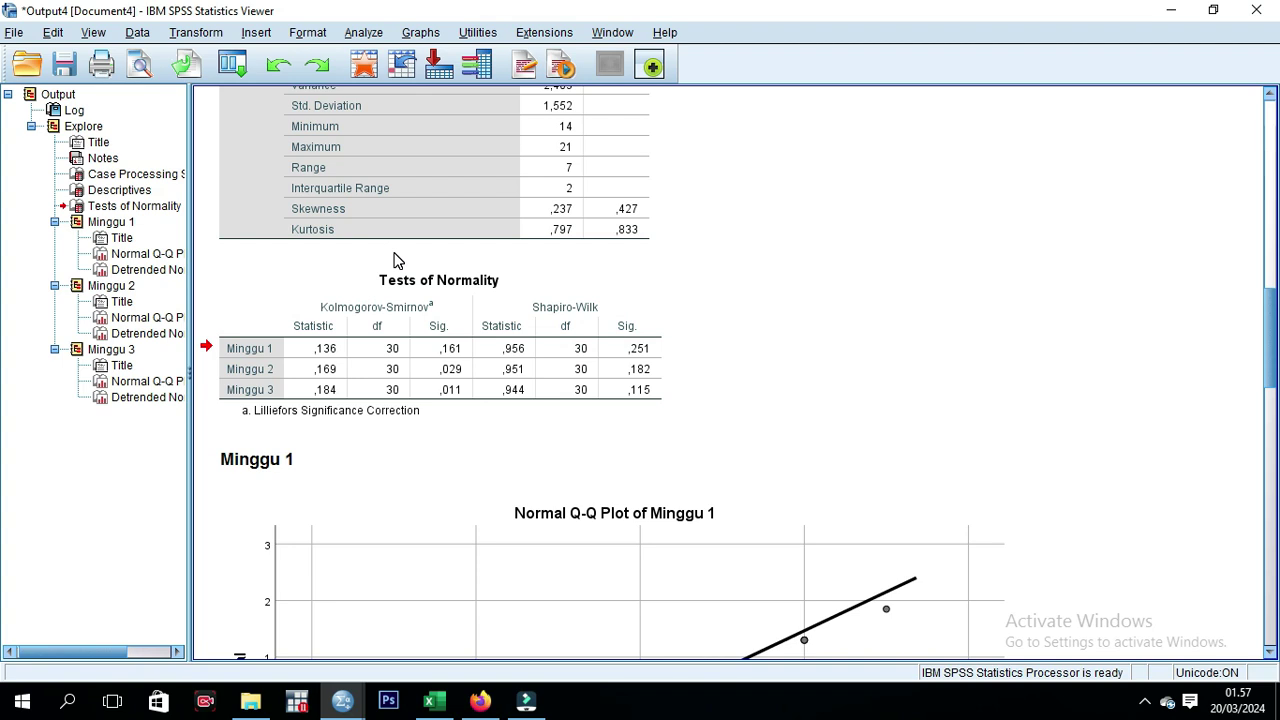
{"action": "scroll", "coordinate": [395, 260], "scroll_direction": "up", "scroll_amount": 5}
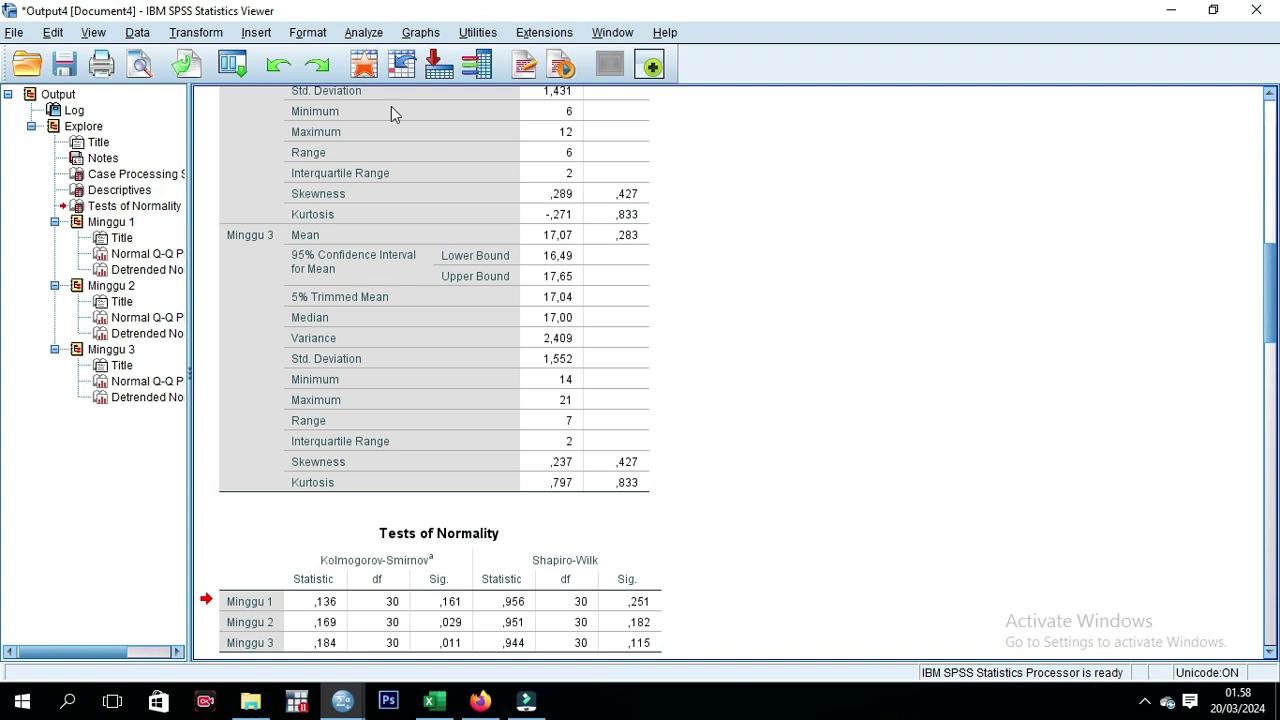
{"action": "left_click", "coordinate": [364, 296]}
Start a General Linear Model Repeated Measures analysis and reset its previous factor and measure definitions
{"action": "left_click", "coordinate": [362, 32]}
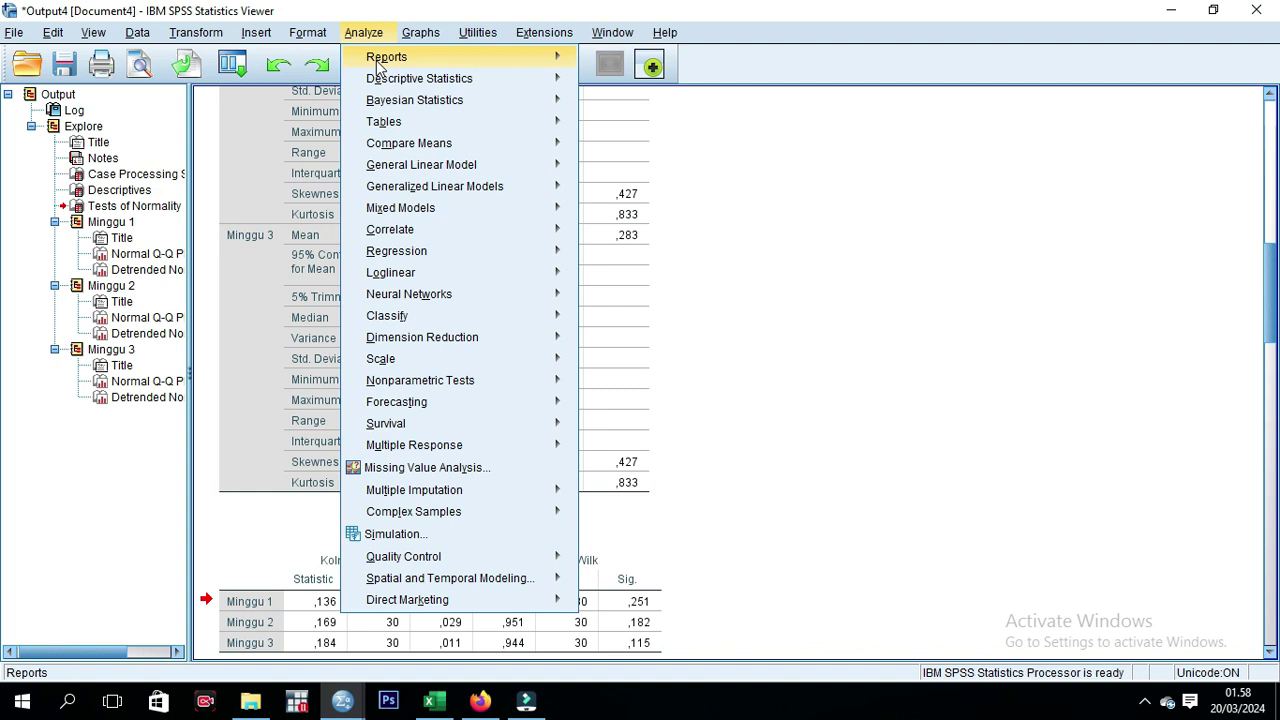
{"action": "mouse_move", "coordinate": [418, 170]}
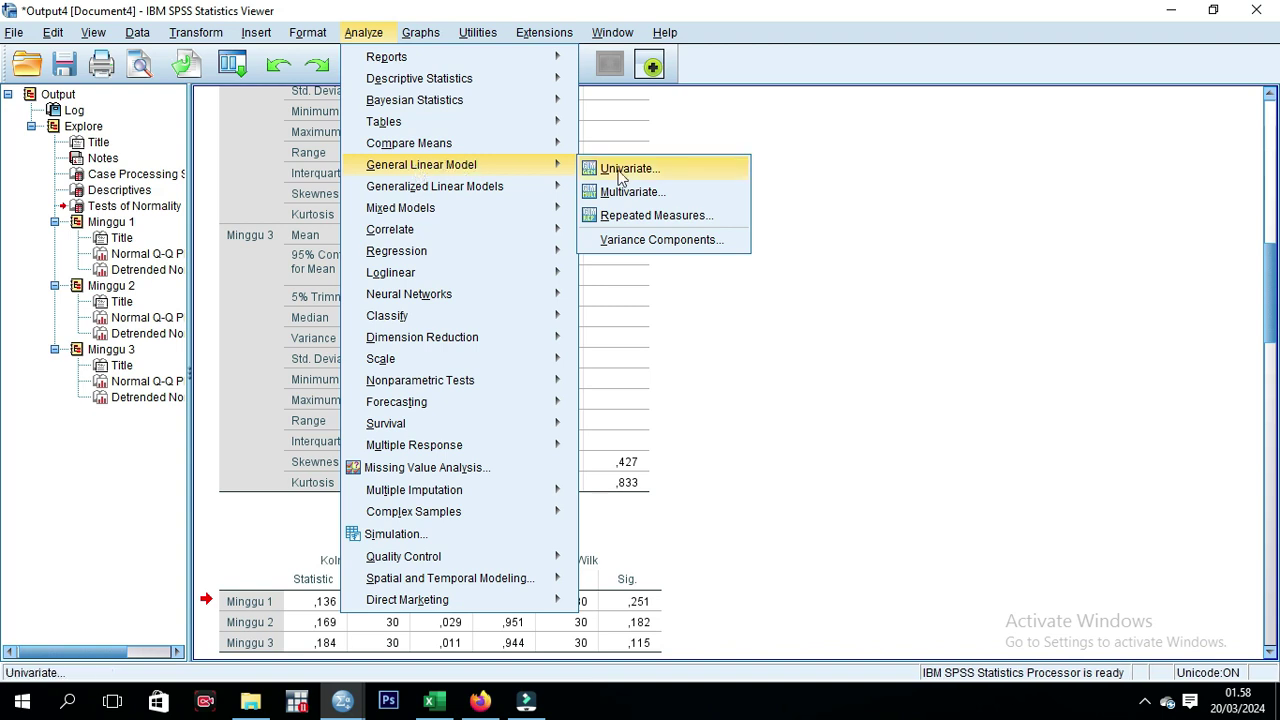
{"action": "left_click", "coordinate": [647, 216]}
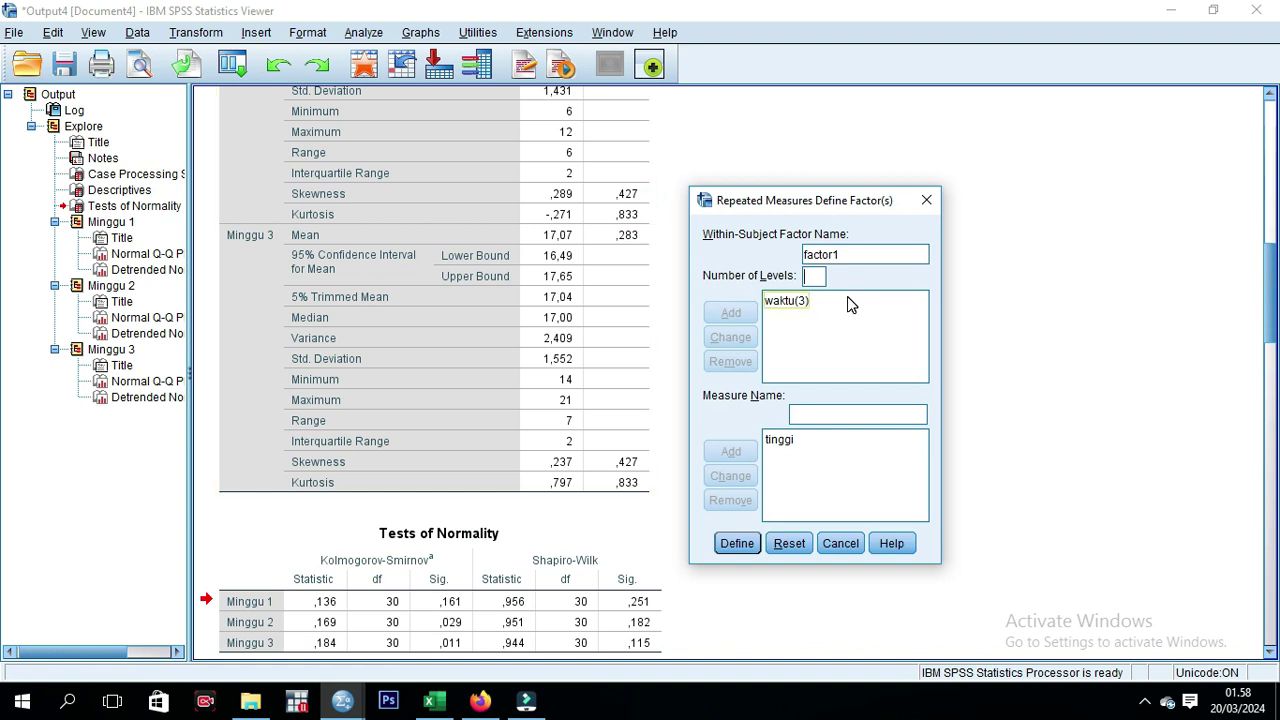
{"action": "left_click", "coordinate": [806, 543]}
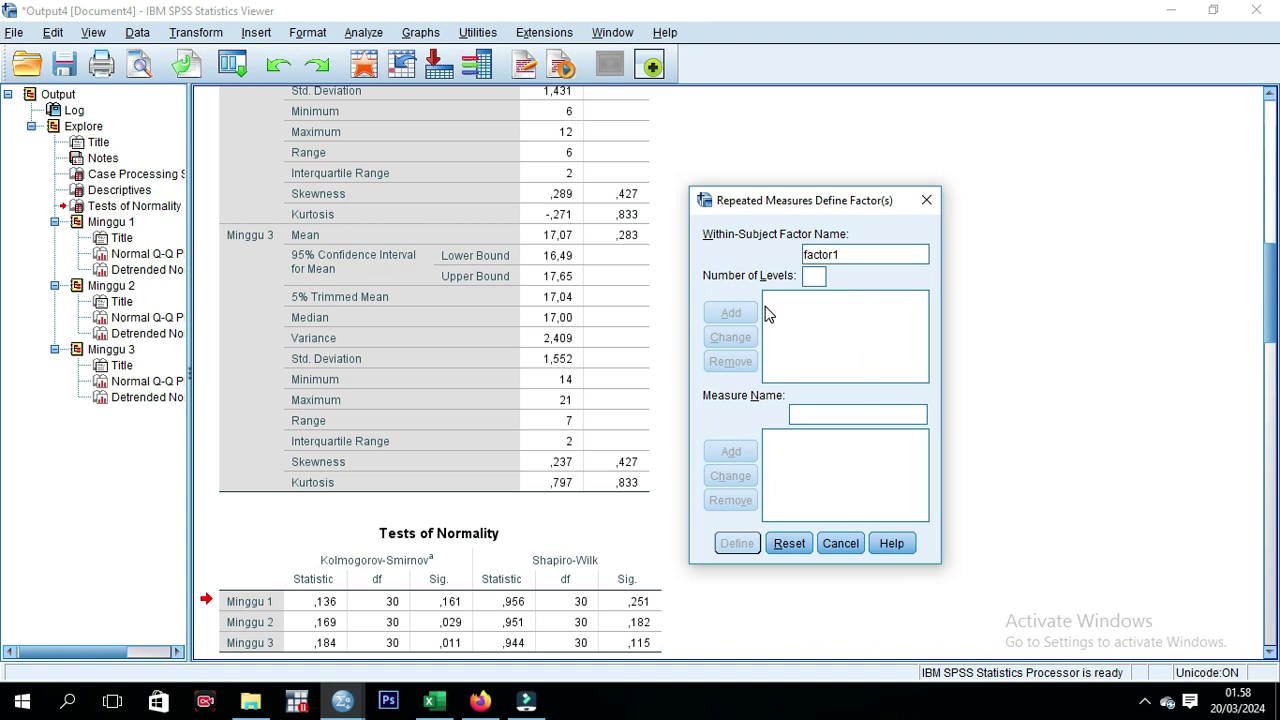
Add a within-subject factor named Waktu with 3 levels to the repeated measures definition
{"action": "left_click", "coordinate": [818, 280]}
{"action": "left_click", "coordinate": [811, 277]}
{"action": "left_click_drag", "start_coordinate": [853, 255], "coordinate": [790, 260]}
{"action": "type", "text": "Waktu"}
{"action": "left_click", "coordinate": [813, 277]}
{"action": "type", "text": "3"}
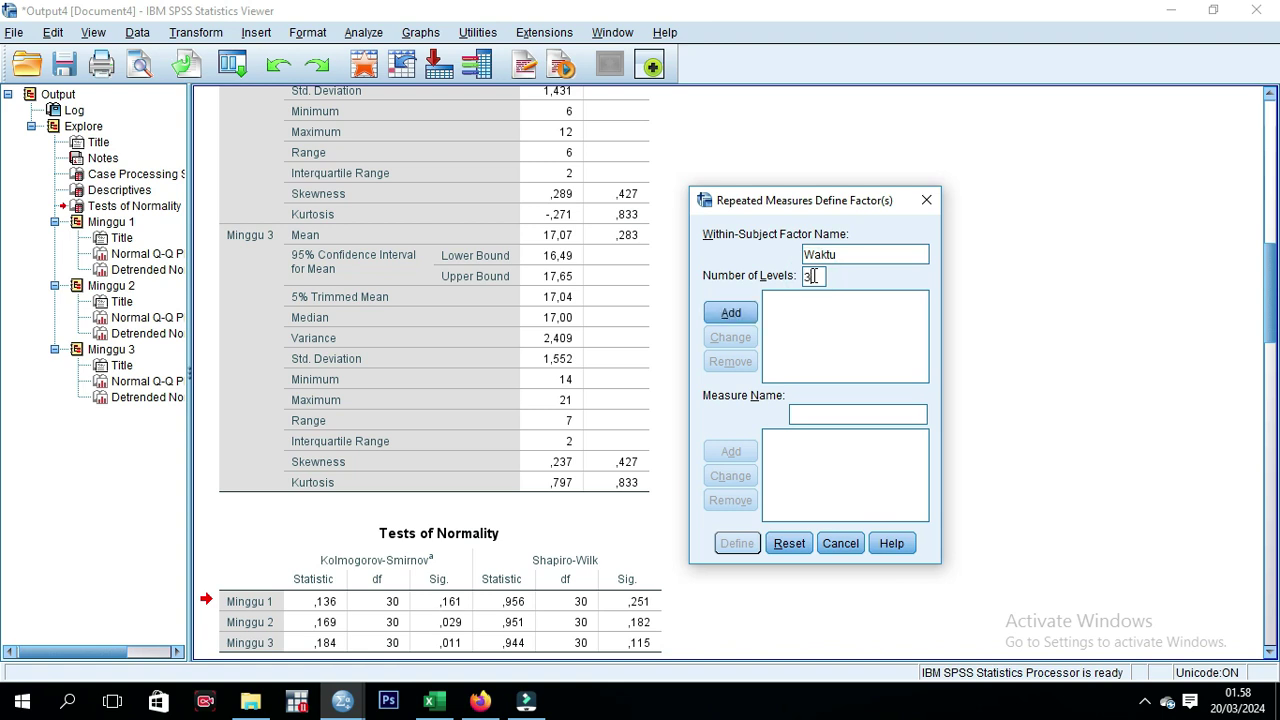
{"action": "left_click", "coordinate": [727, 317]}
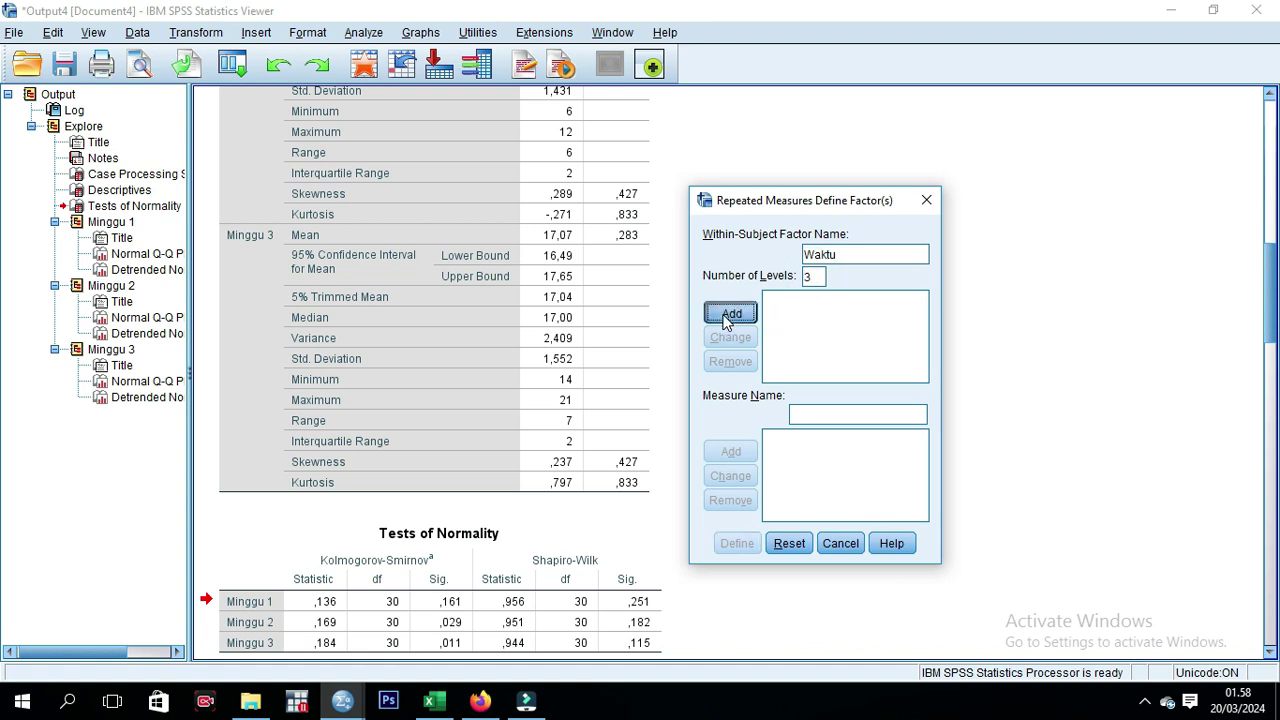
Add the measure name Tinggi and proceed to the variable assignment of the repeated measures analysis
{"action": "left_click", "coordinate": [817, 418]}
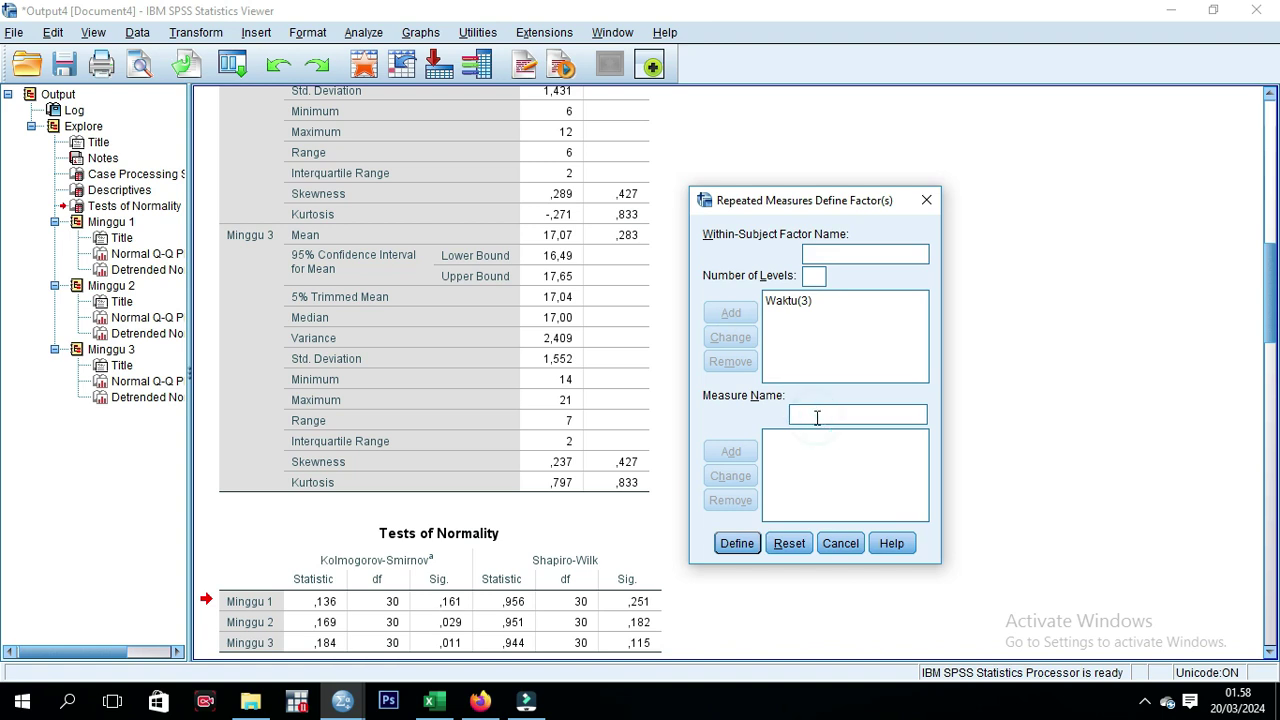
{"action": "type", "text": "Tinggi"}
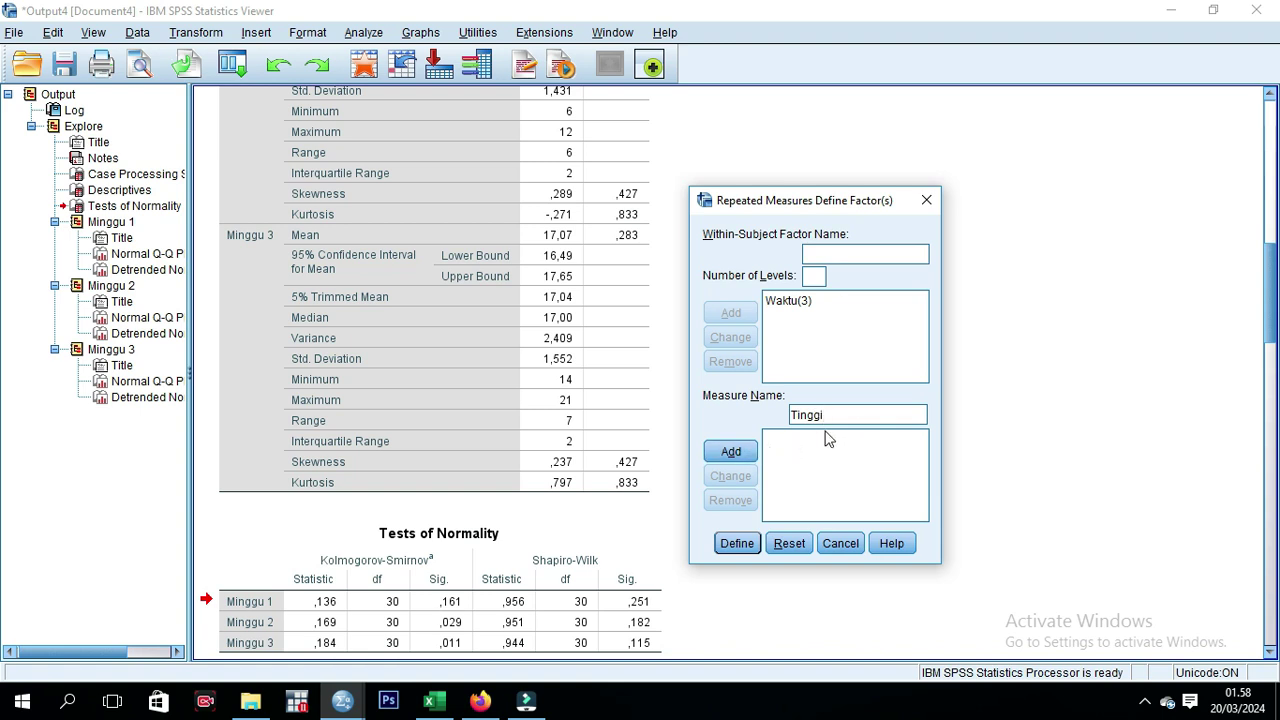
{"action": "left_click", "coordinate": [755, 455]}
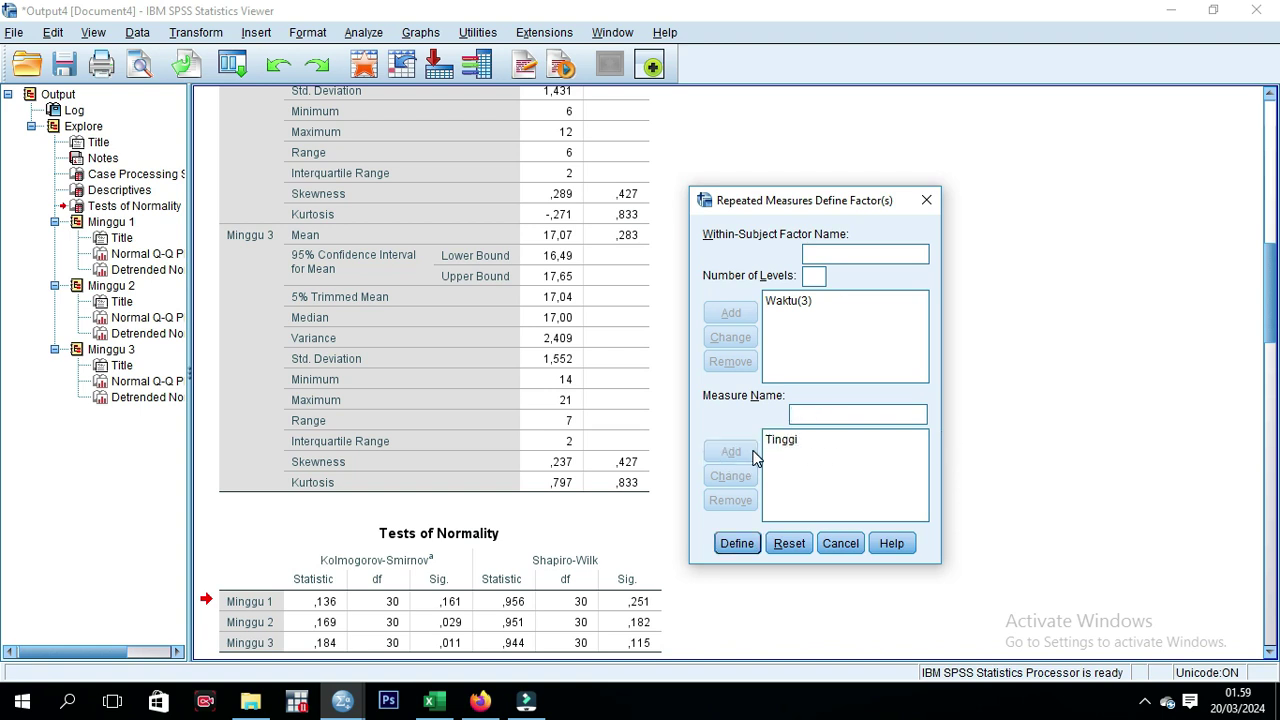
{"action": "left_click", "coordinate": [737, 545]}
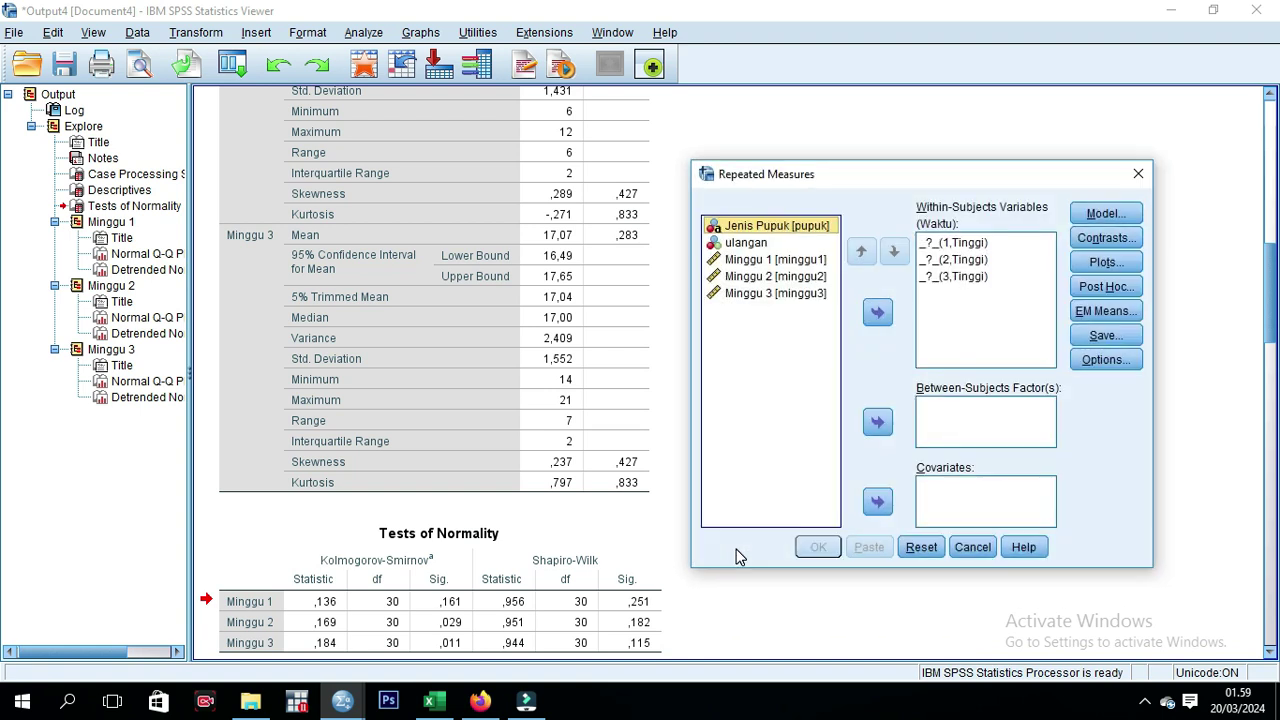
Assign Minggu 1, Minggu 2 and Minggu 3 as within-subjects variables and Jenis Pupuk as the between-subjects factor
{"action": "left_click", "coordinate": [793, 265]}
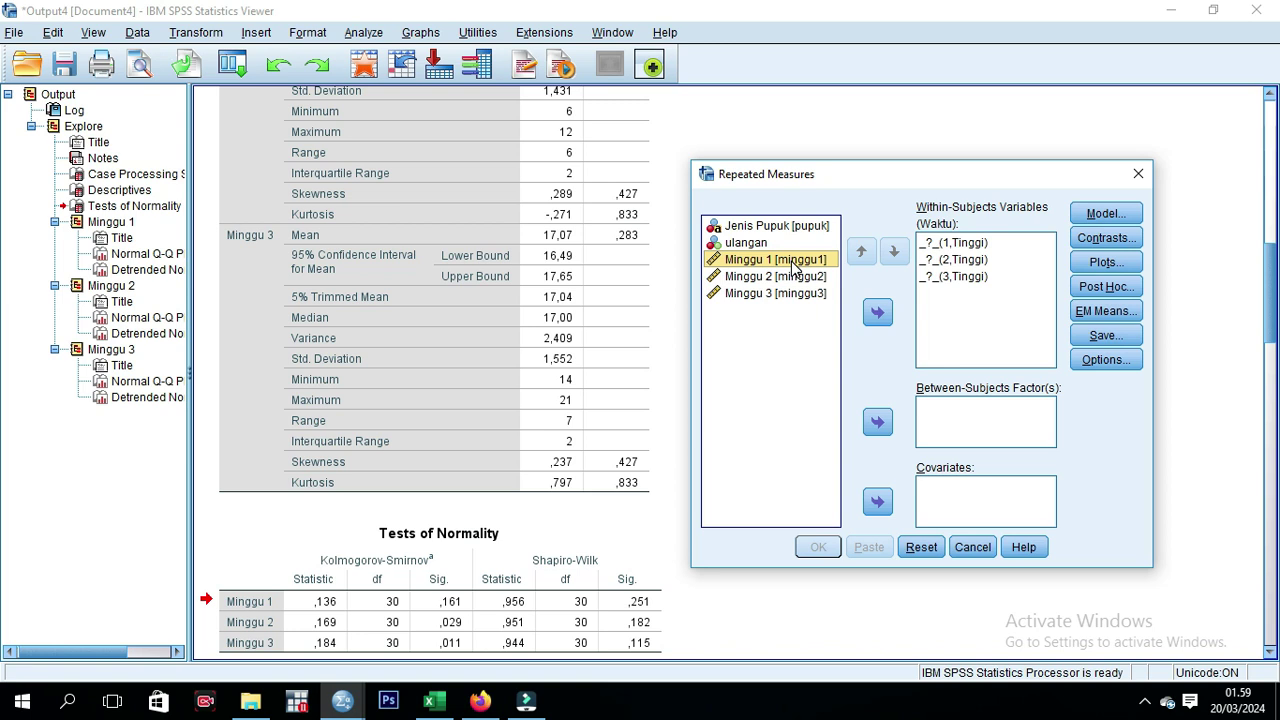
{"action": "left_click", "coordinate": [787, 296], "text": "shift"}
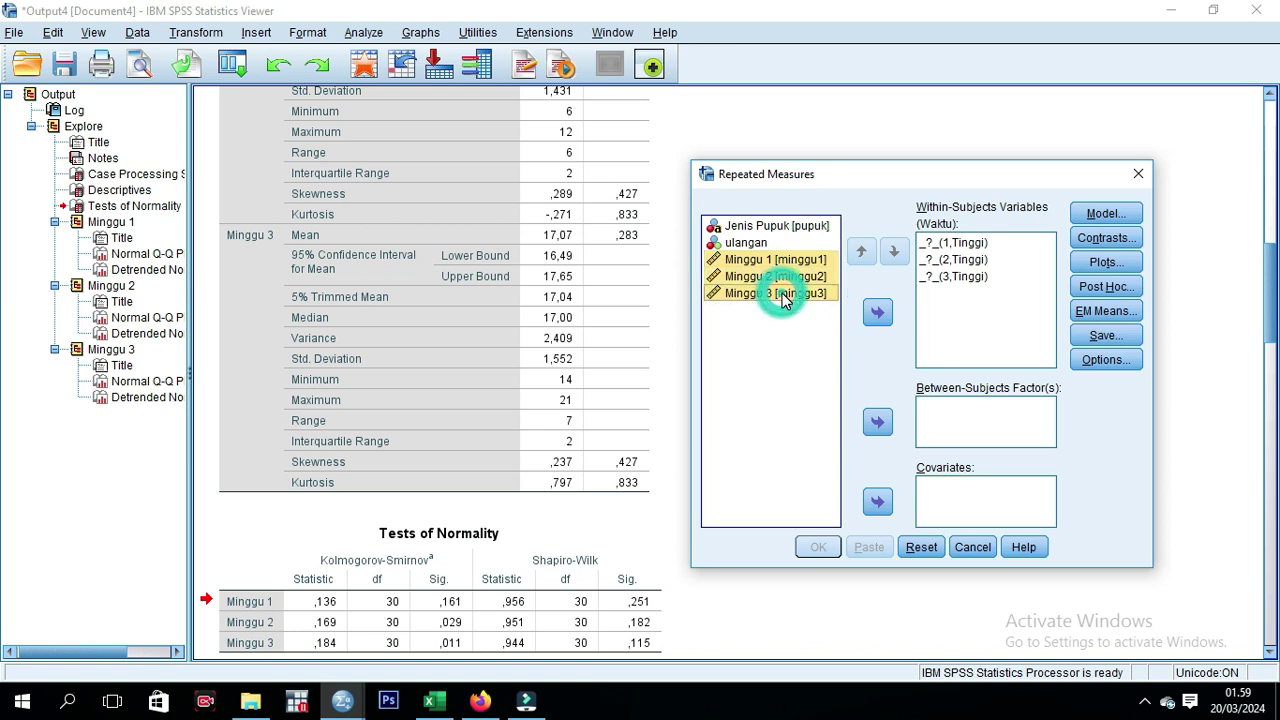
{"action": "left_click", "coordinate": [878, 314]}
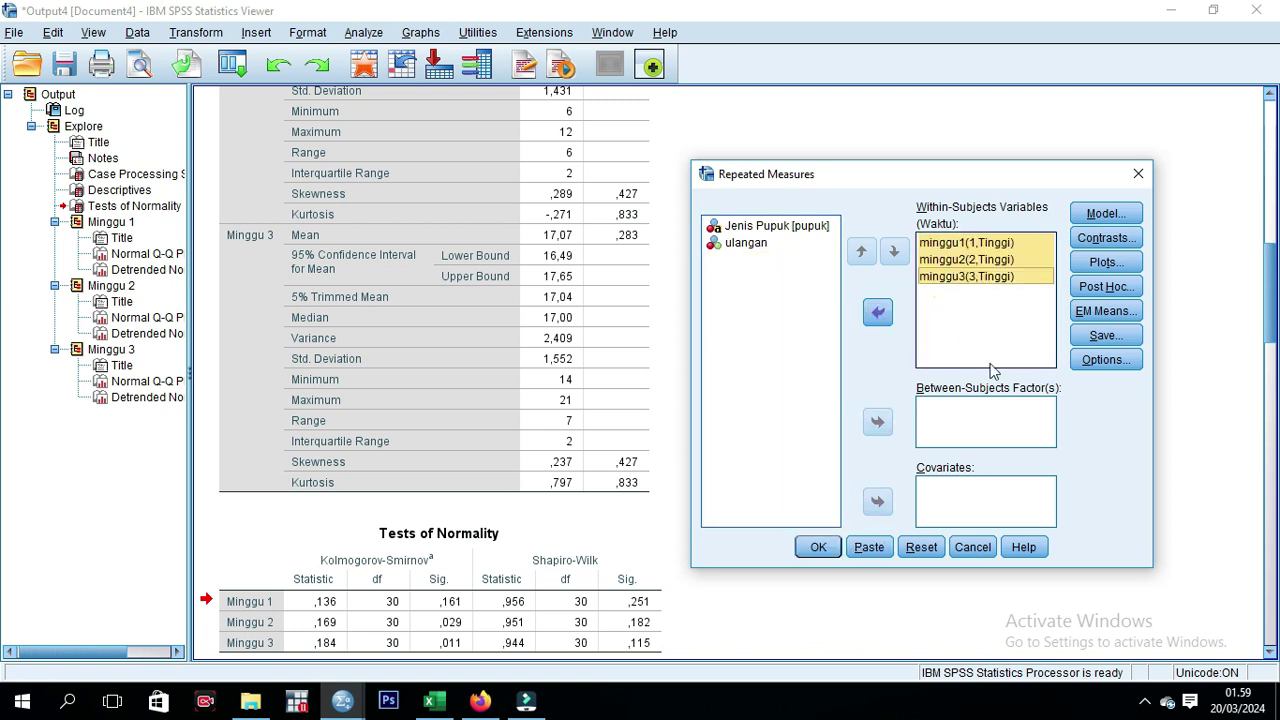
{"action": "left_click", "coordinate": [800, 230]}
{"action": "left_click", "coordinate": [878, 423]}
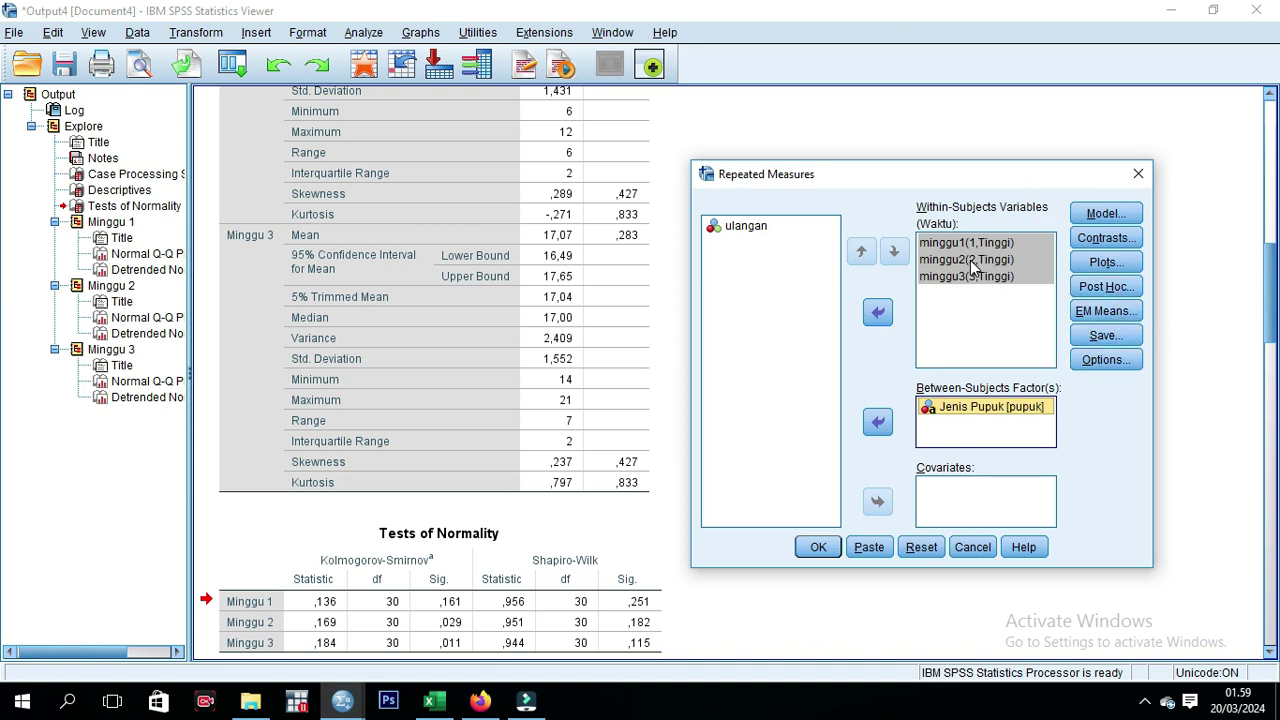
Set the repeated measures analysis to save standardized residuals
{"action": "left_click", "coordinate": [1104, 336]}
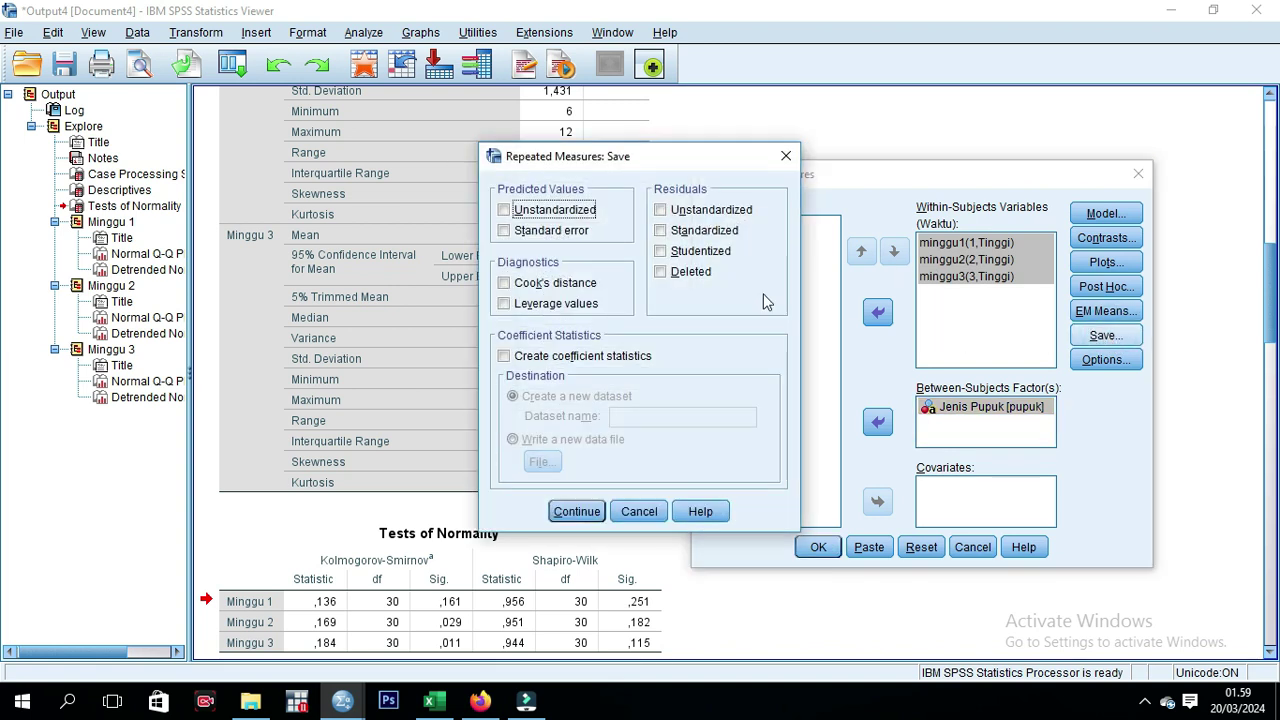
{"action": "left_click", "coordinate": [690, 232]}
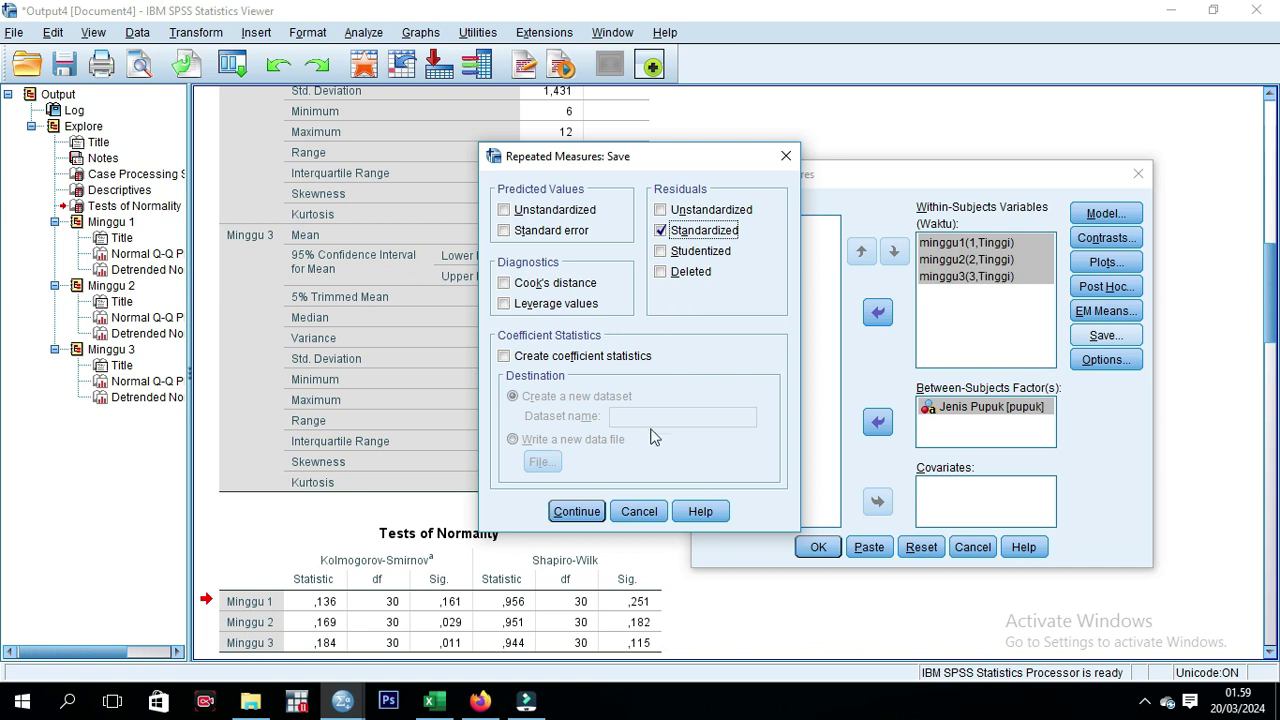
{"action": "left_click", "coordinate": [588, 514]}
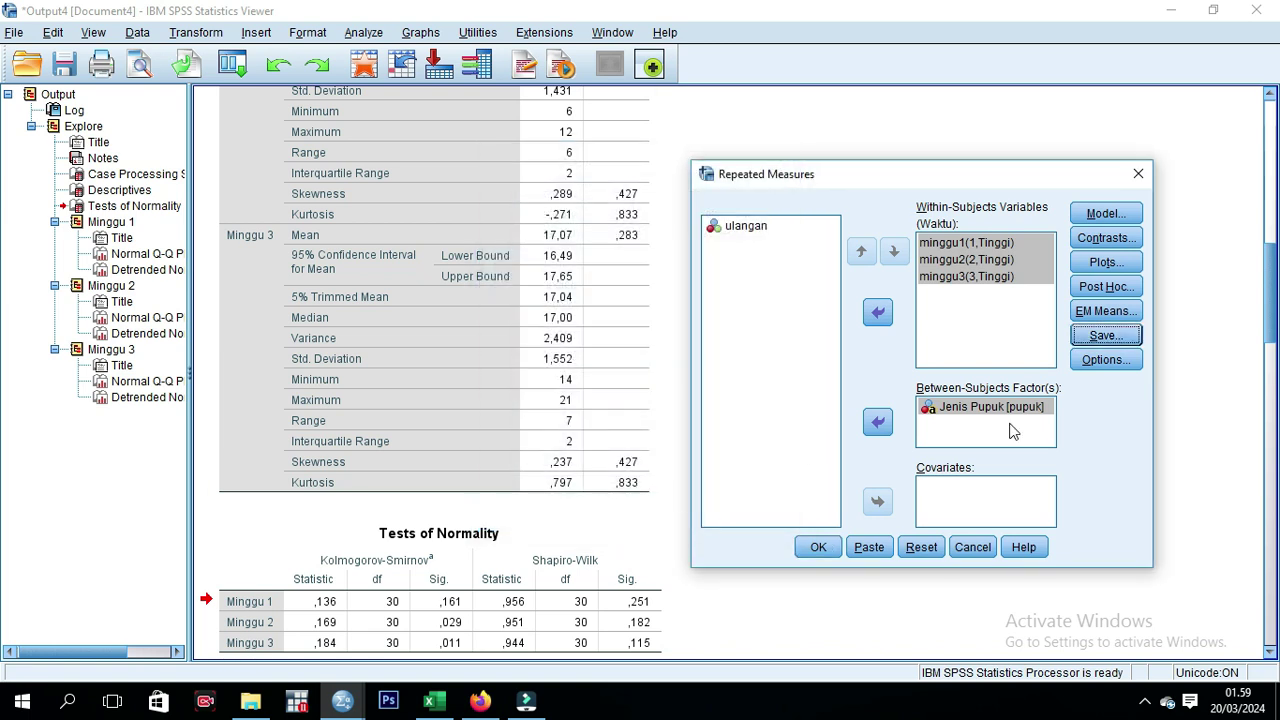
Display estimated marginal means for (OVERALL), pupuk, Waktu and pupuk*Waktu
{"action": "left_click", "coordinate": [1104, 312]}
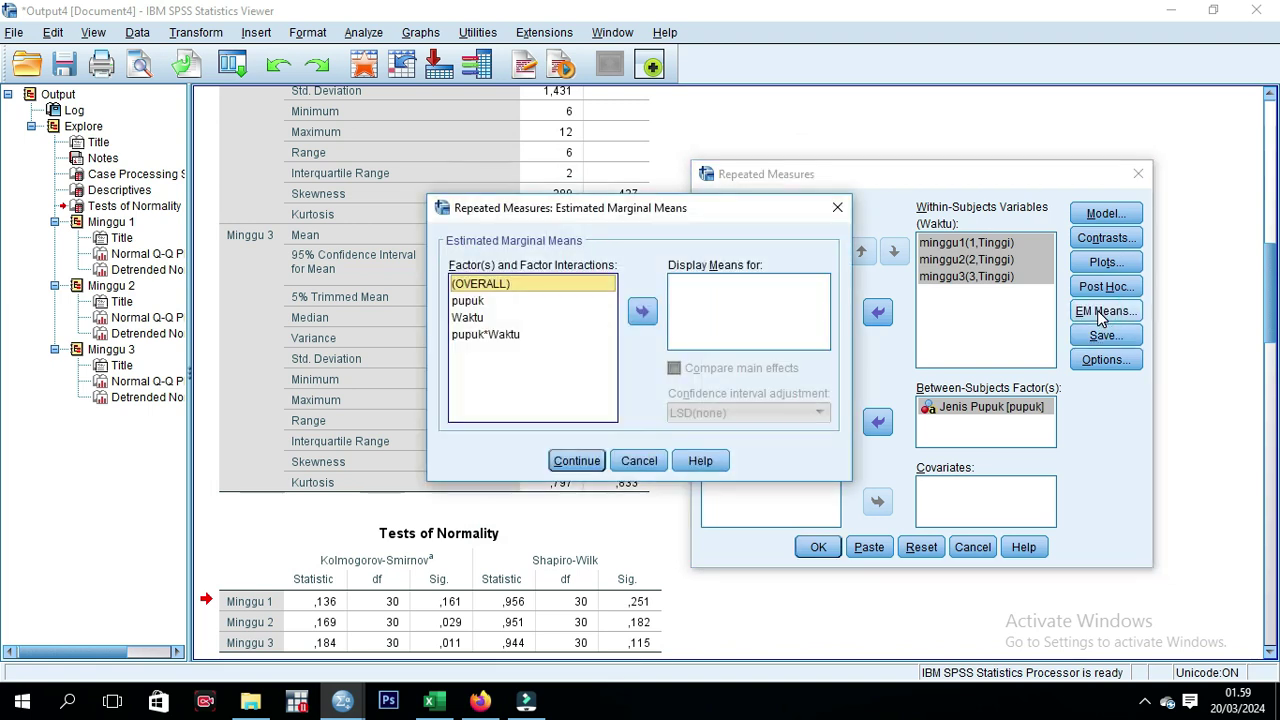
{"action": "left_click", "coordinate": [527, 349], "text": "shift"}
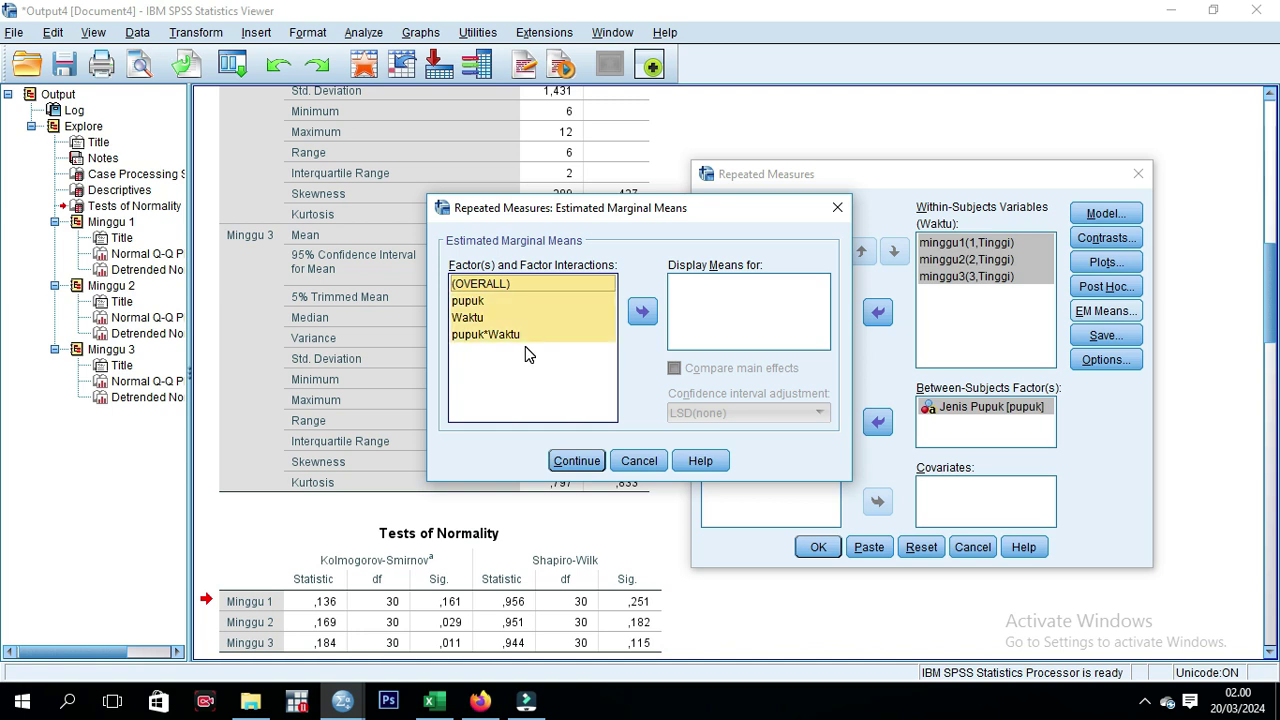
{"action": "left_click", "coordinate": [643, 313]}
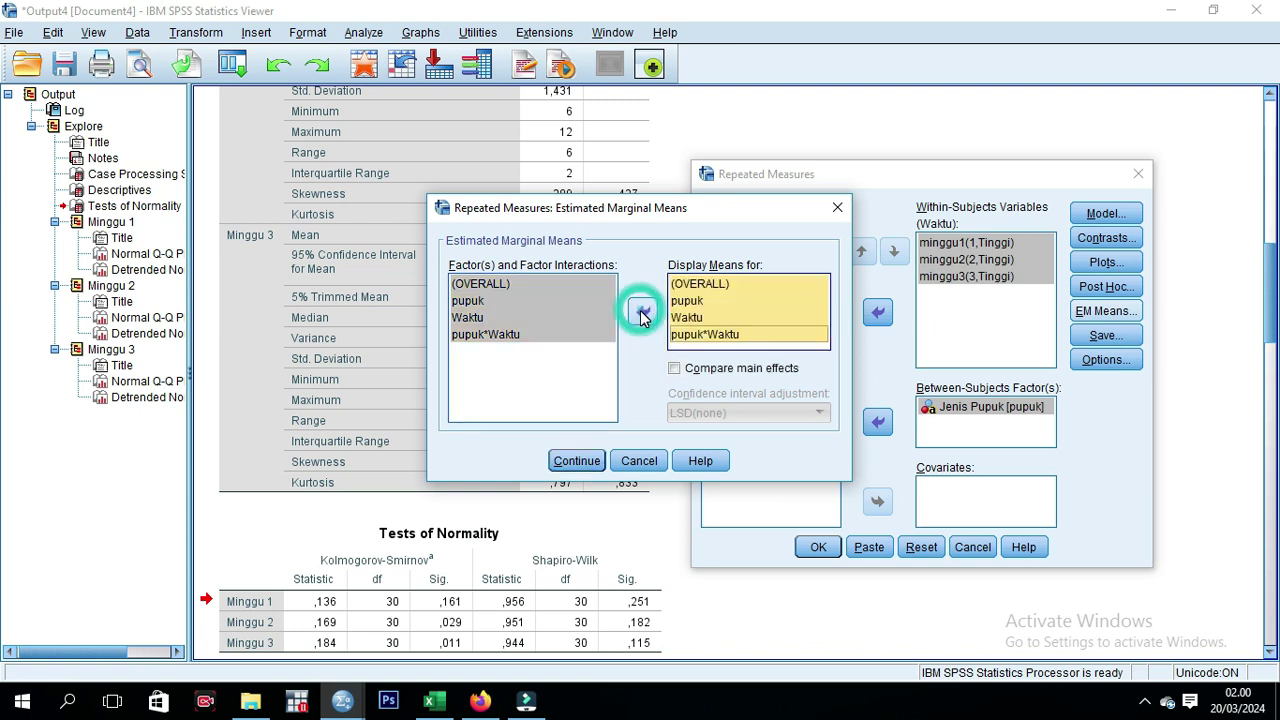
{"action": "left_click", "coordinate": [575, 462]}
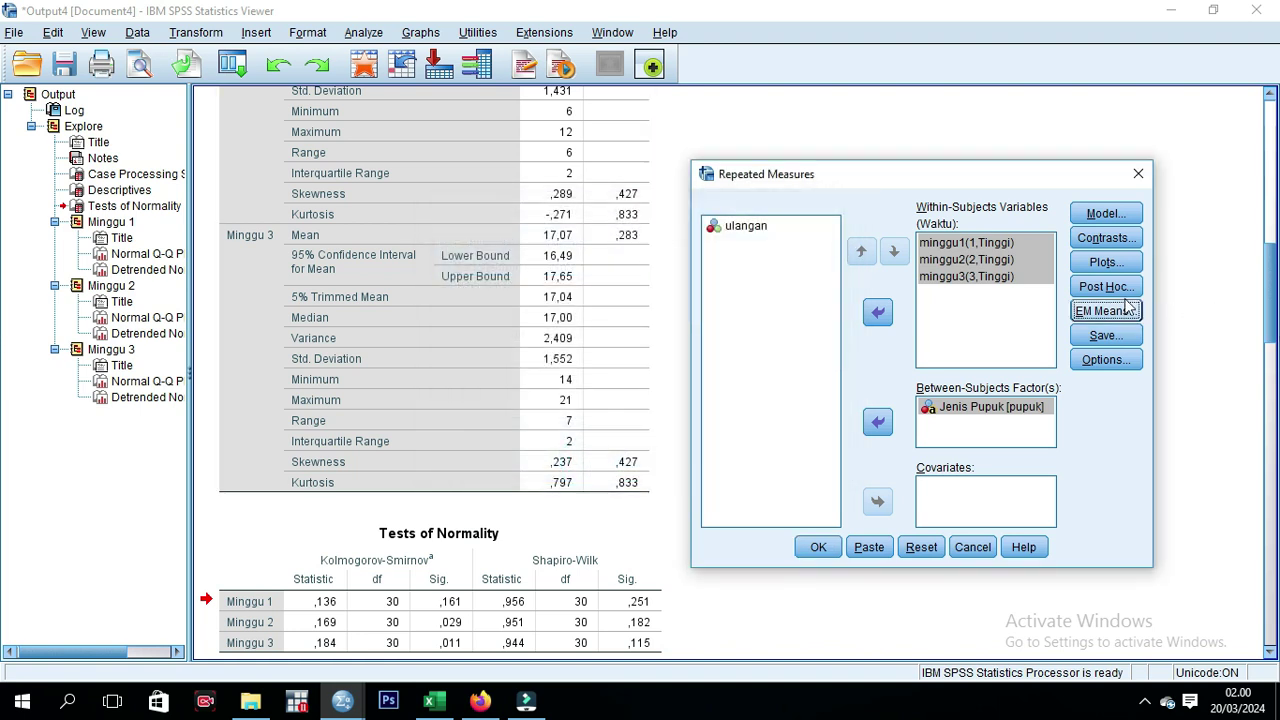
Request Tukey post hoc tests for the pupuk factor
{"action": "left_click", "coordinate": [1108, 289]}
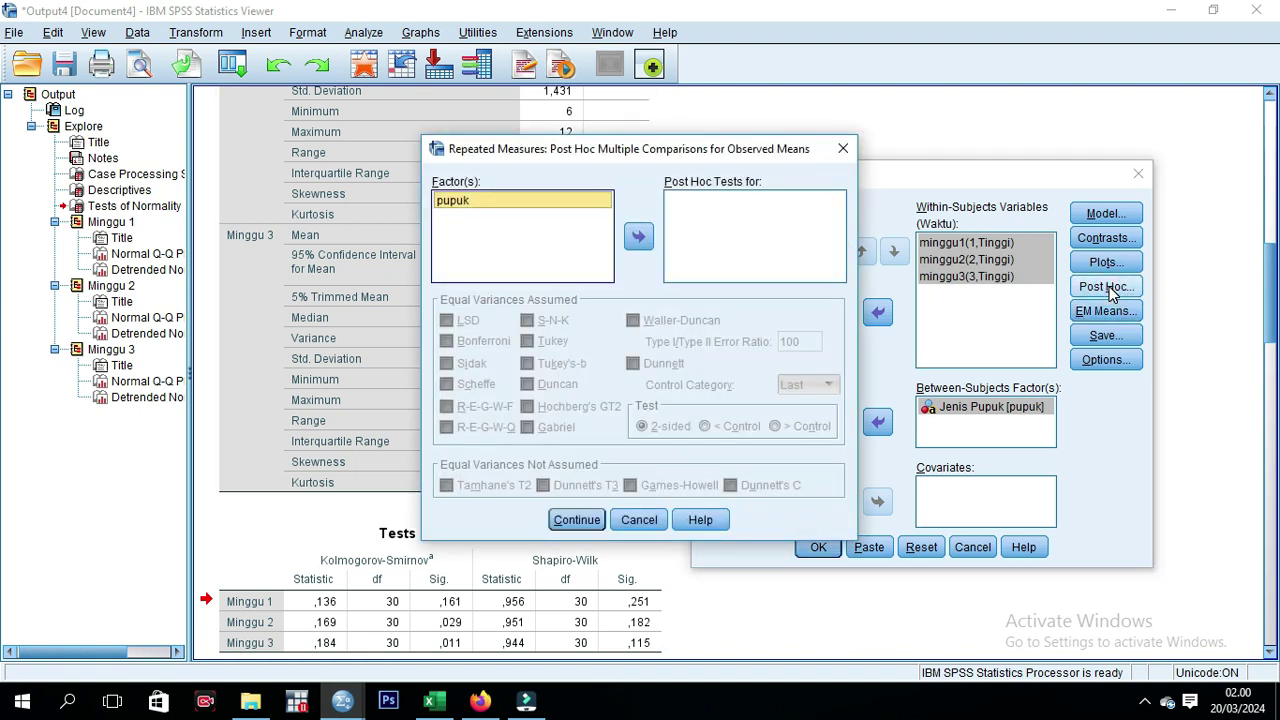
{"action": "left_click", "coordinate": [640, 244]}
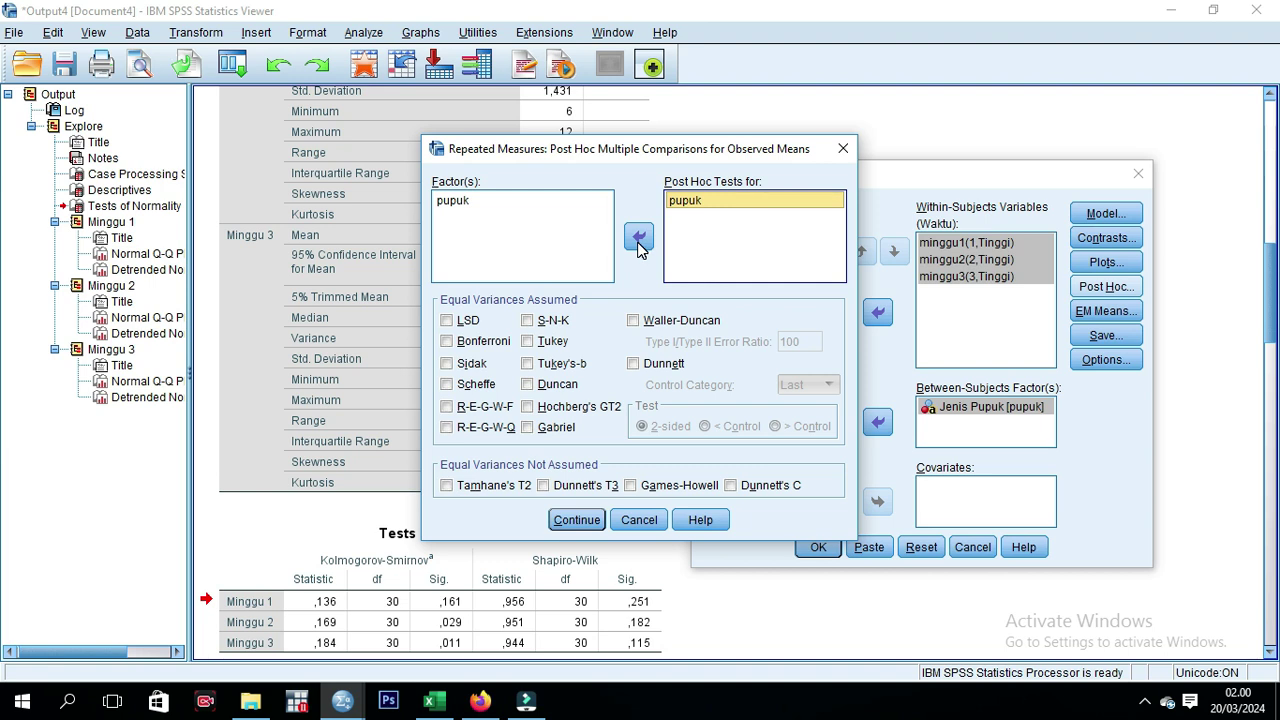
{"action": "left_click", "coordinate": [553, 343]}
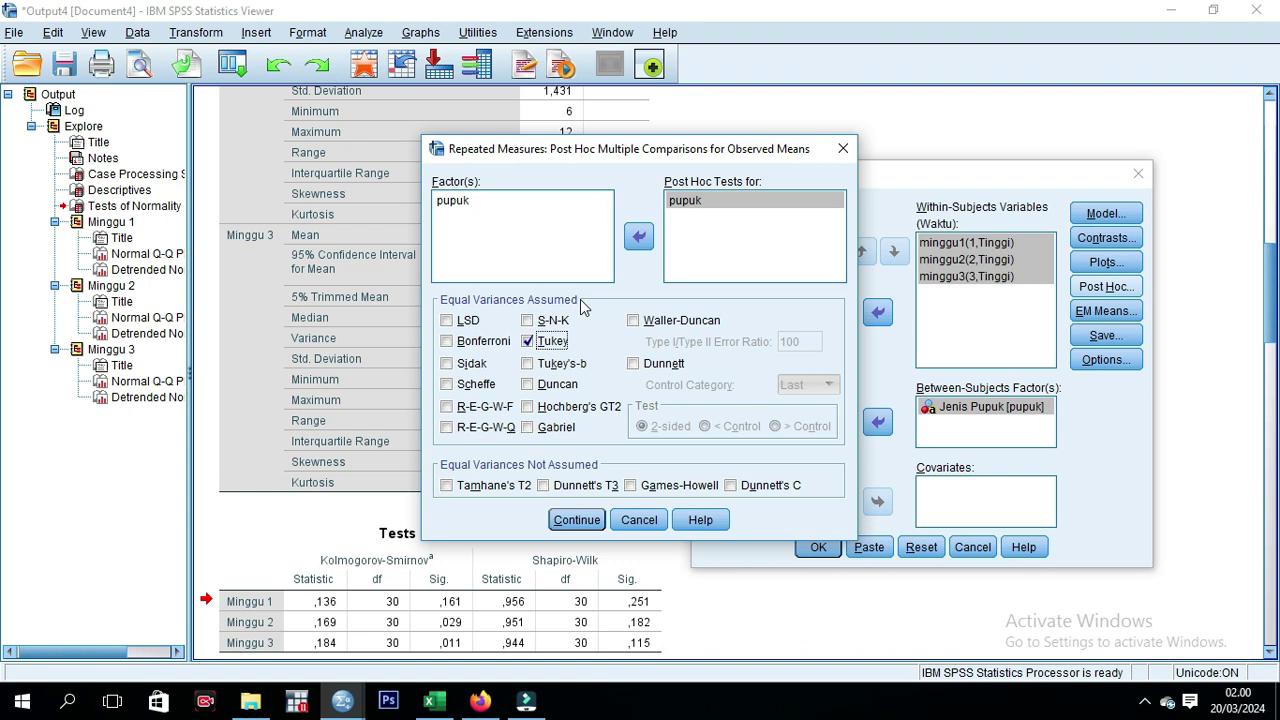
{"action": "left_click", "coordinate": [577, 520]}
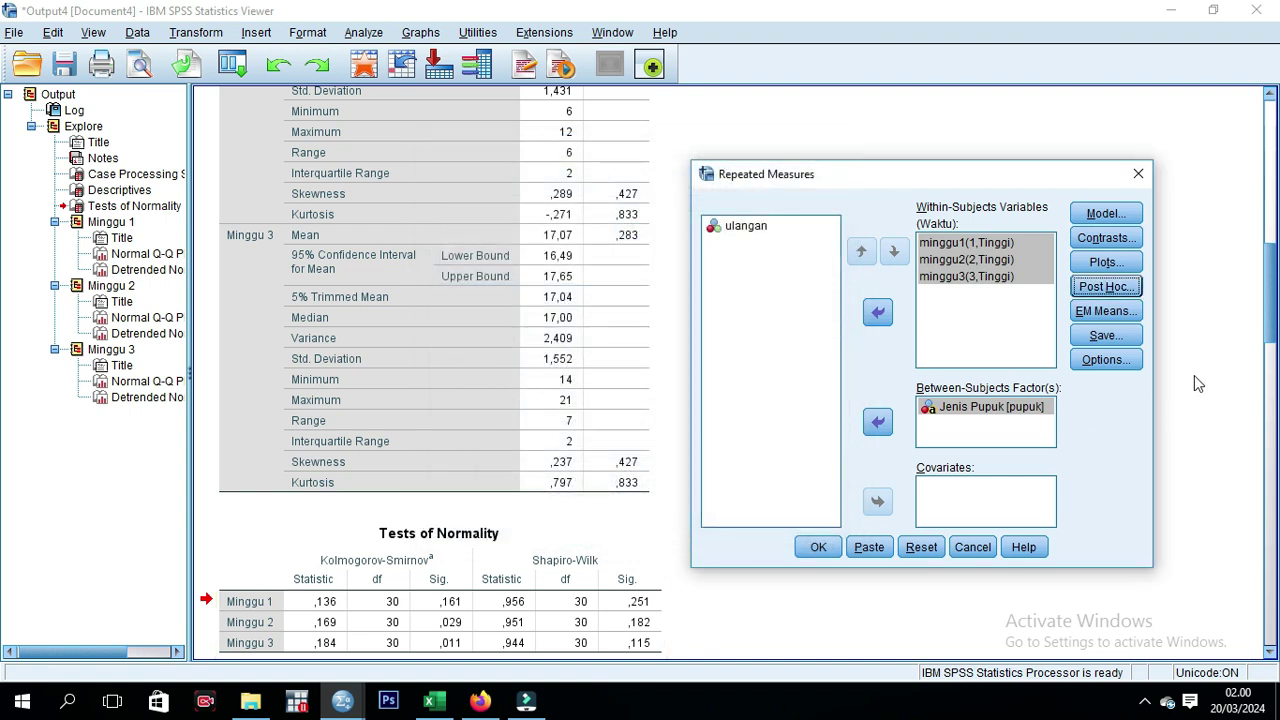
Add a profile plot with Waktu on the horizontal axis
{"action": "left_click", "coordinate": [1106, 264]}
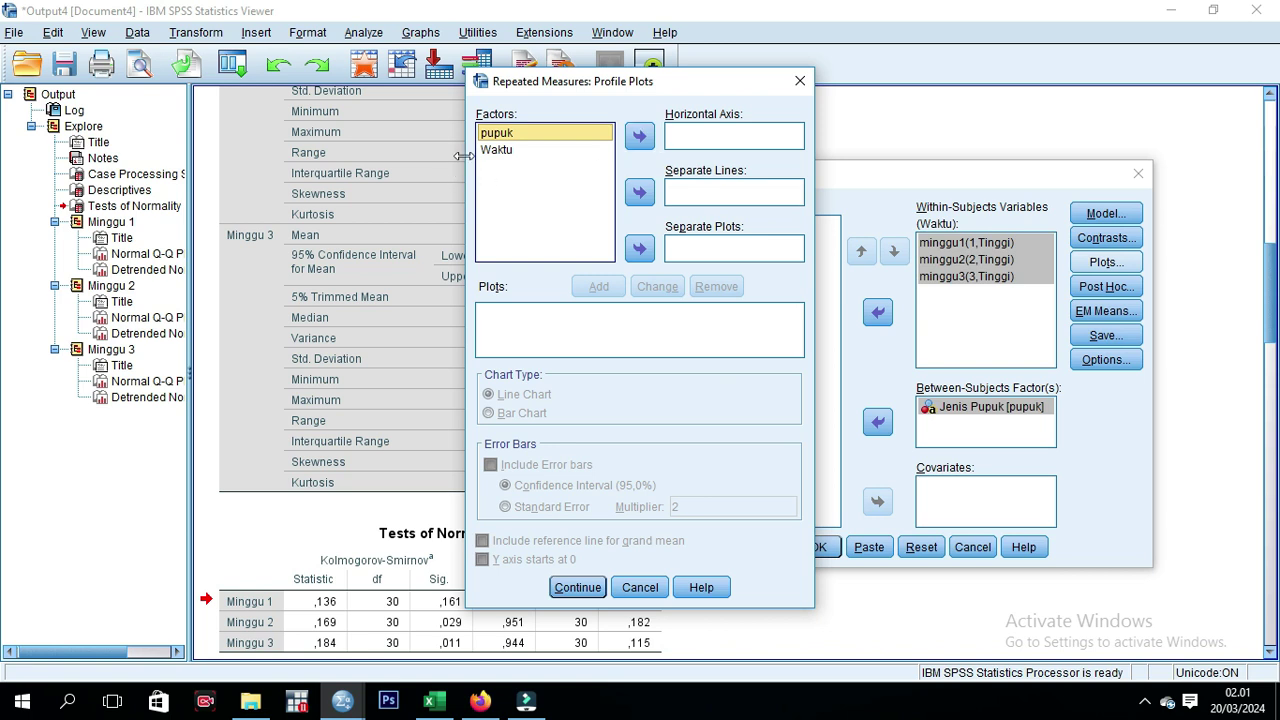
{"action": "left_click", "coordinate": [500, 152]}
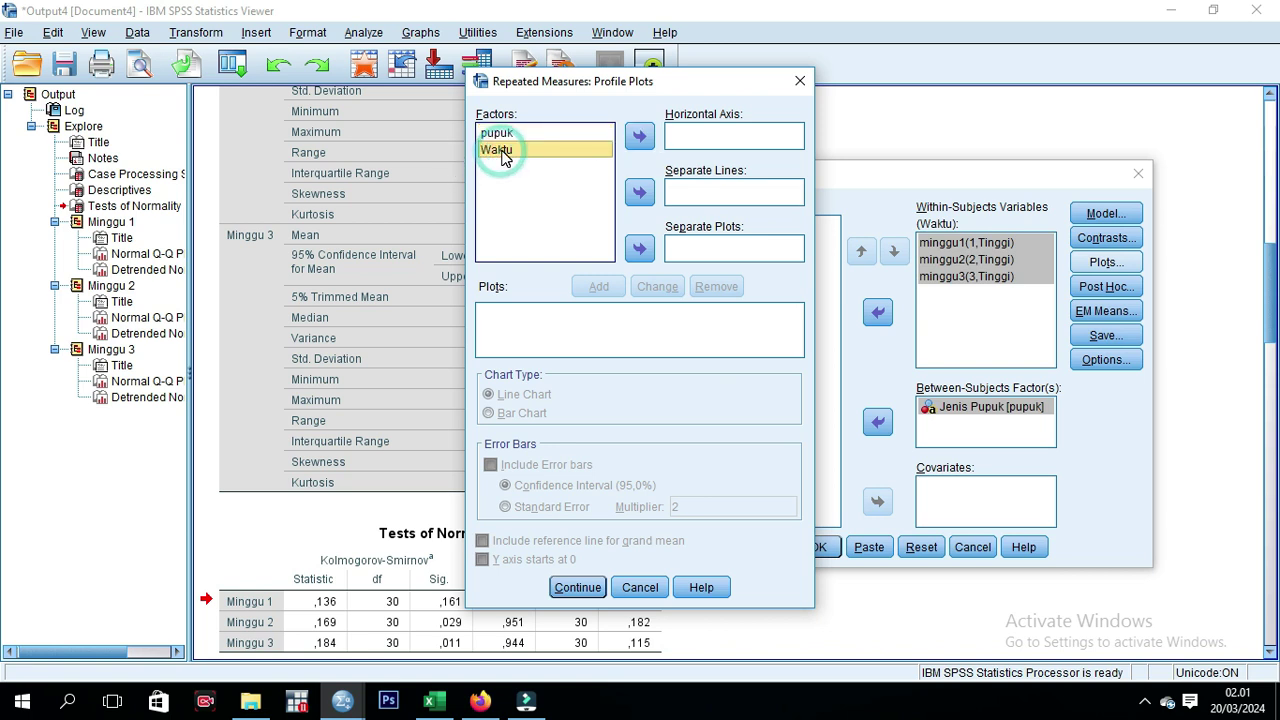
{"action": "left_click", "coordinate": [639, 136]}
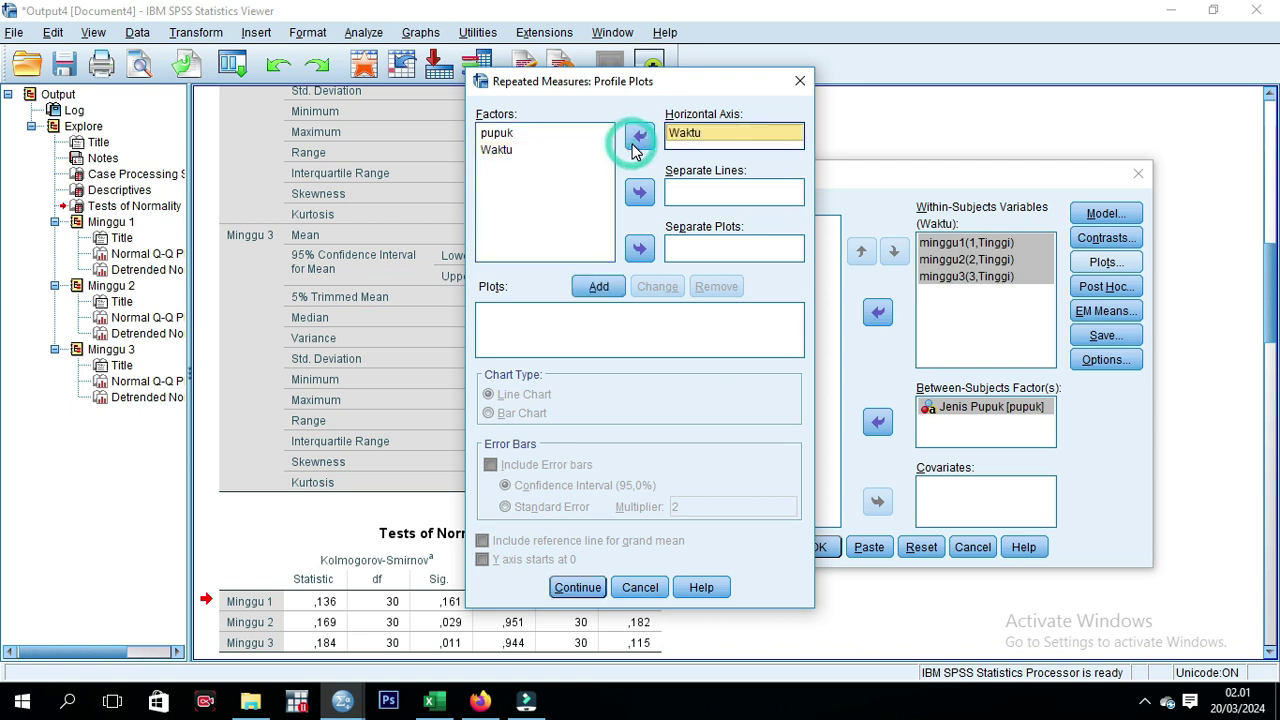
{"action": "left_click", "coordinate": [600, 287]}
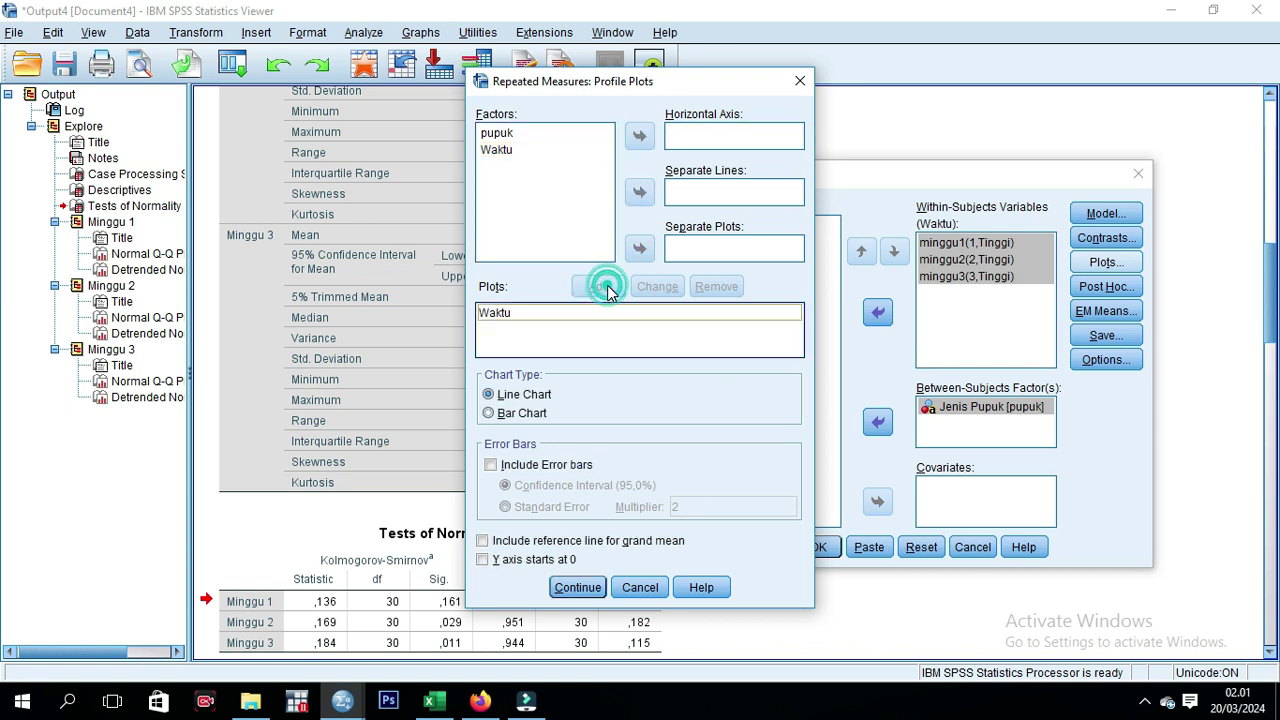
Add a second profile plot with Waktu on the horizontal axis and separate lines for pupuk, and accept the plots
{"action": "left_click", "coordinate": [506, 150]}
{"action": "left_click", "coordinate": [639, 136]}
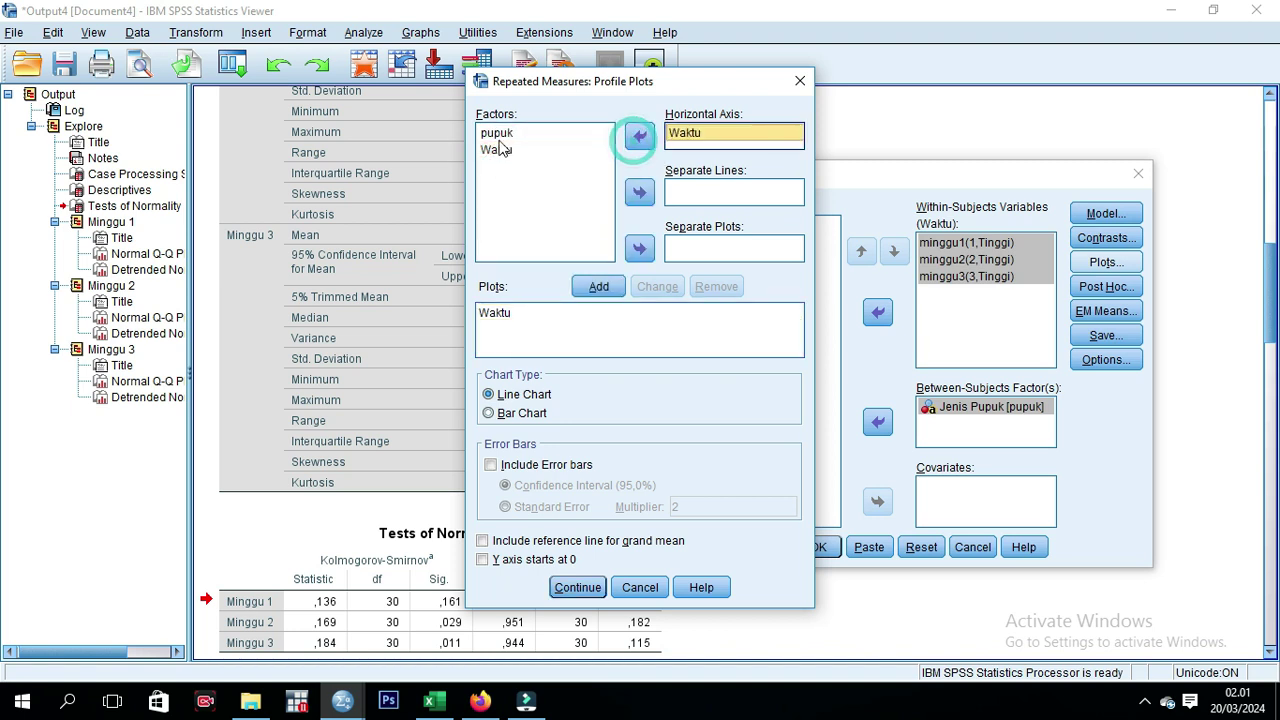
{"action": "left_click", "coordinate": [499, 133]}
{"action": "left_click", "coordinate": [640, 192]}
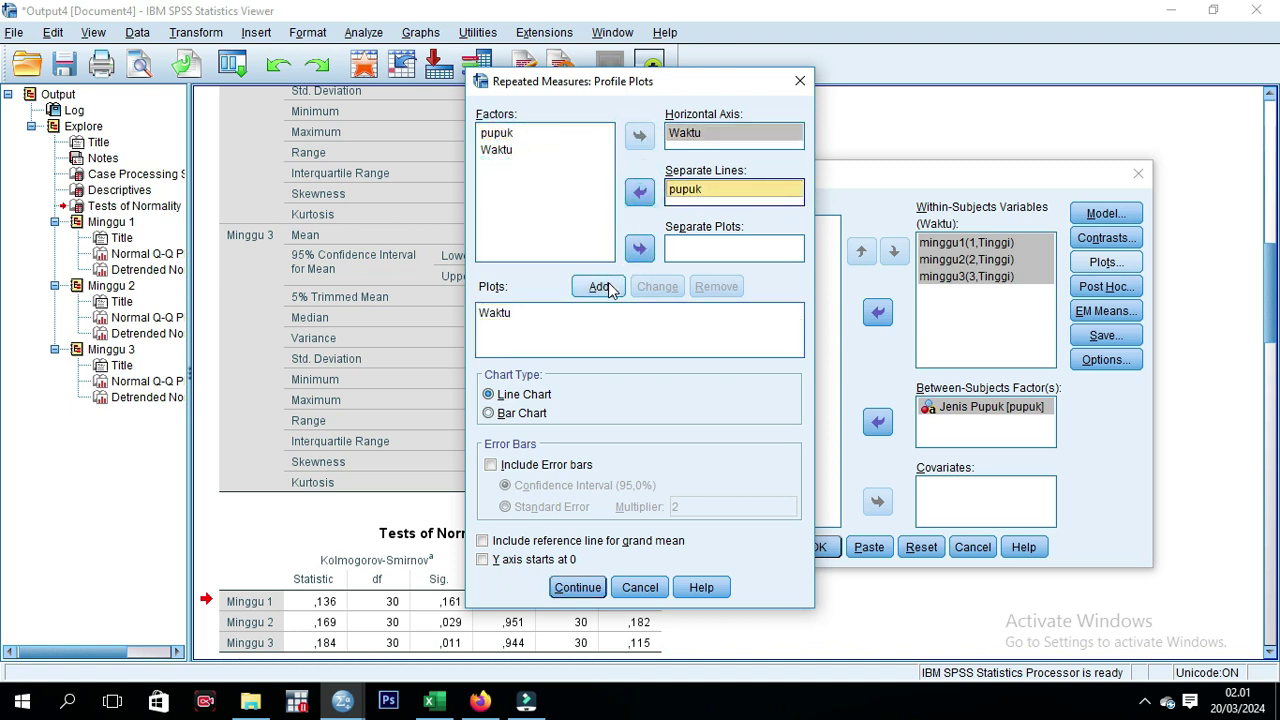
{"action": "left_click", "coordinate": [599, 287]}
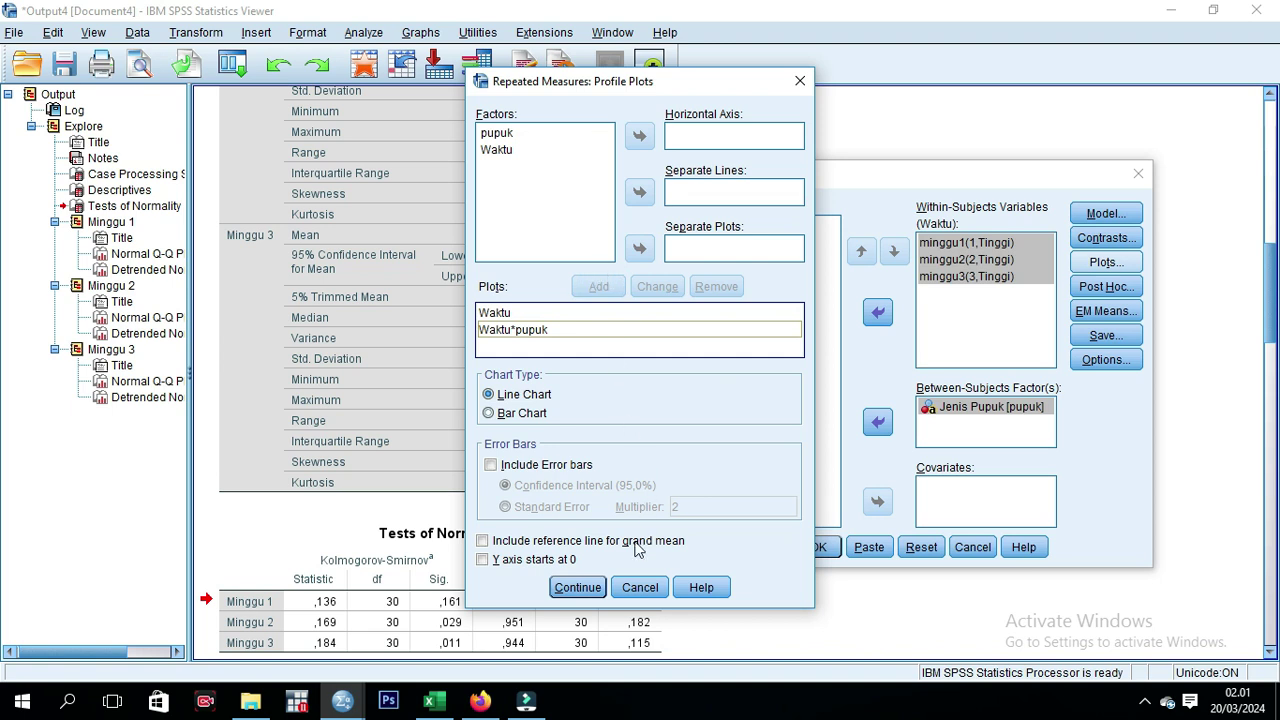
{"action": "left_click", "coordinate": [577, 588]}
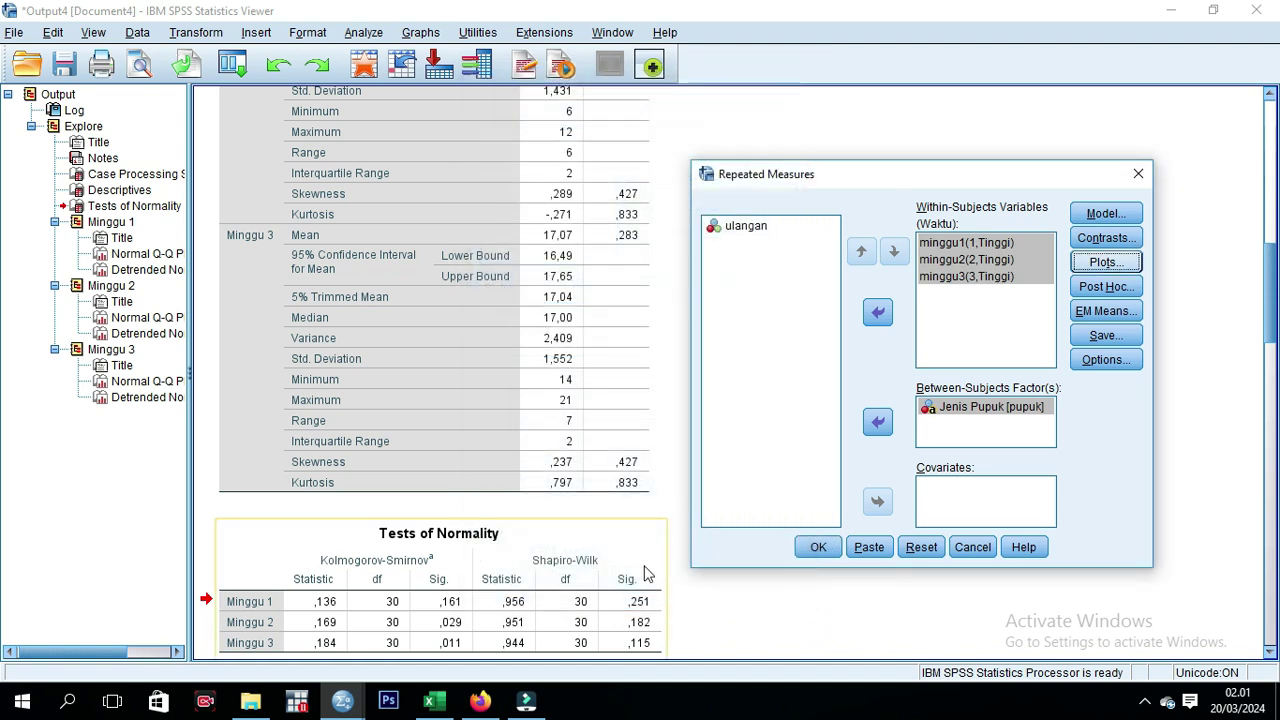
Keep the polynomial contrast for Waktu and no contrast for pupuk, and run the repeated measures analysis
{"action": "left_click", "coordinate": [1106, 237]}
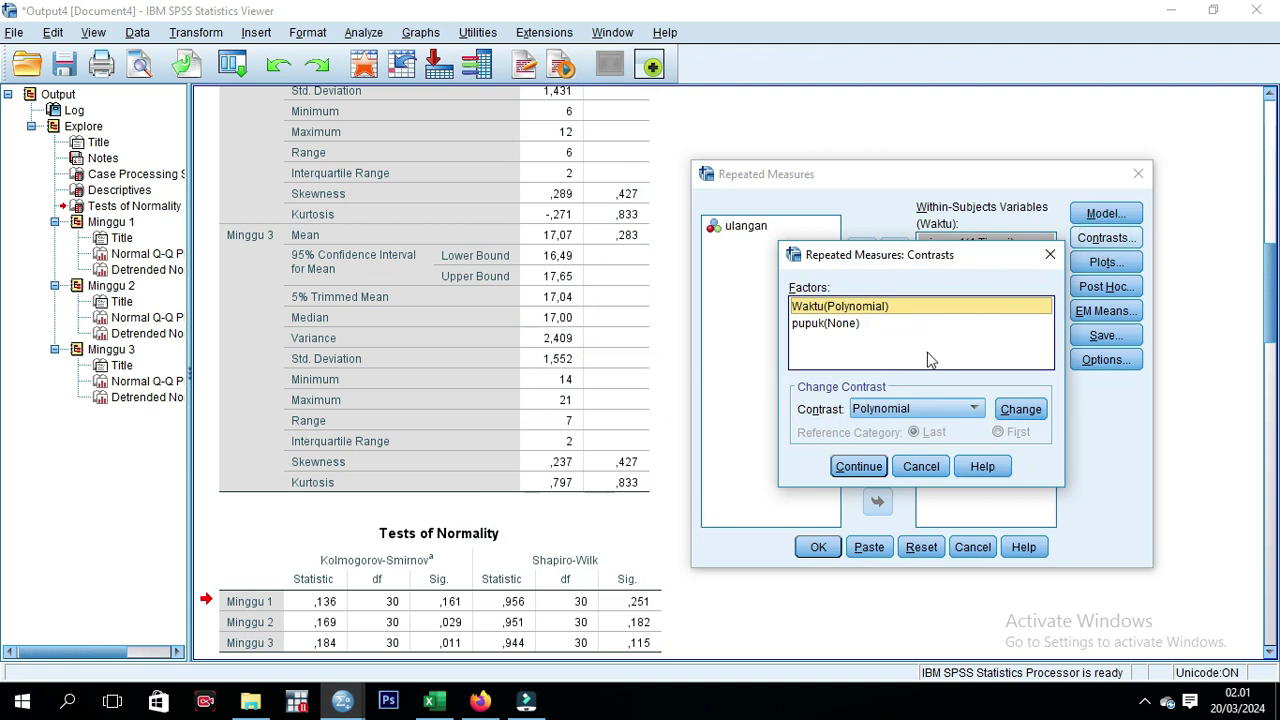
{"action": "left_click", "coordinate": [858, 467]}
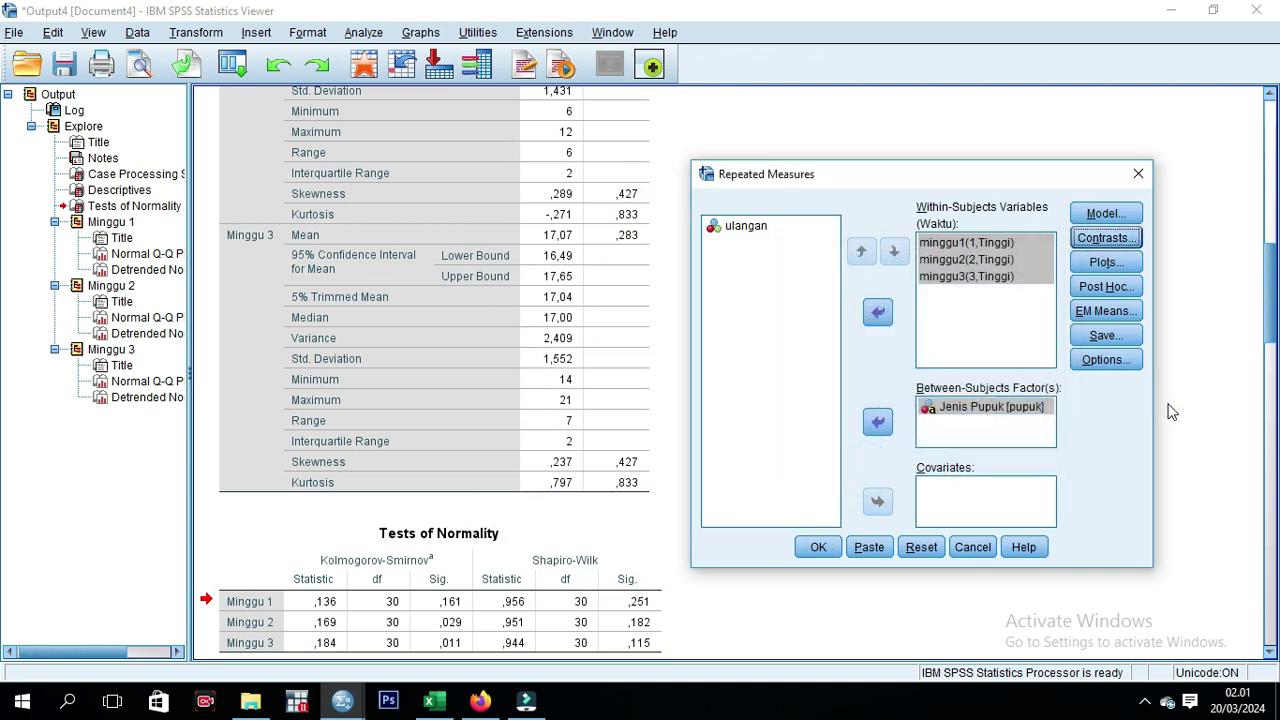
{"action": "left_click", "coordinate": [818, 548]}
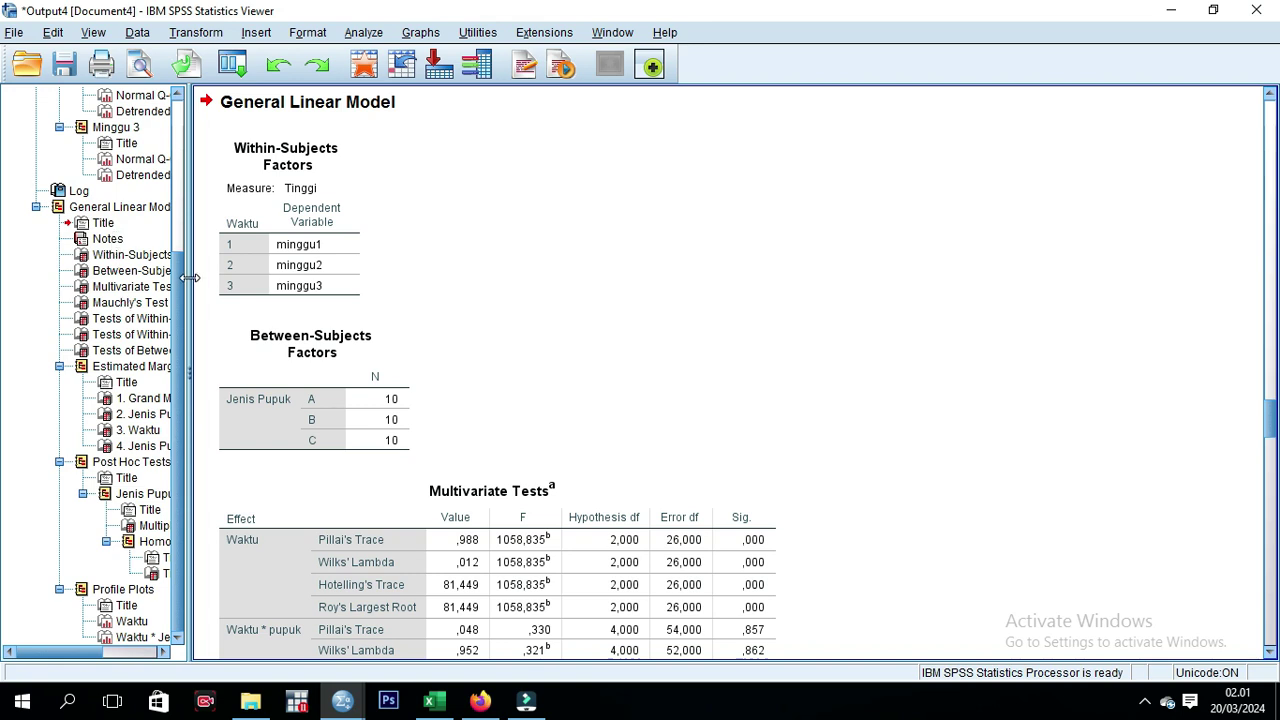
Widen the output outline and examine the significance value in the Mauchly's Test of Sphericity table
{"action": "left_click_drag", "start_coordinate": [250, 283], "coordinate": [320, 314]}
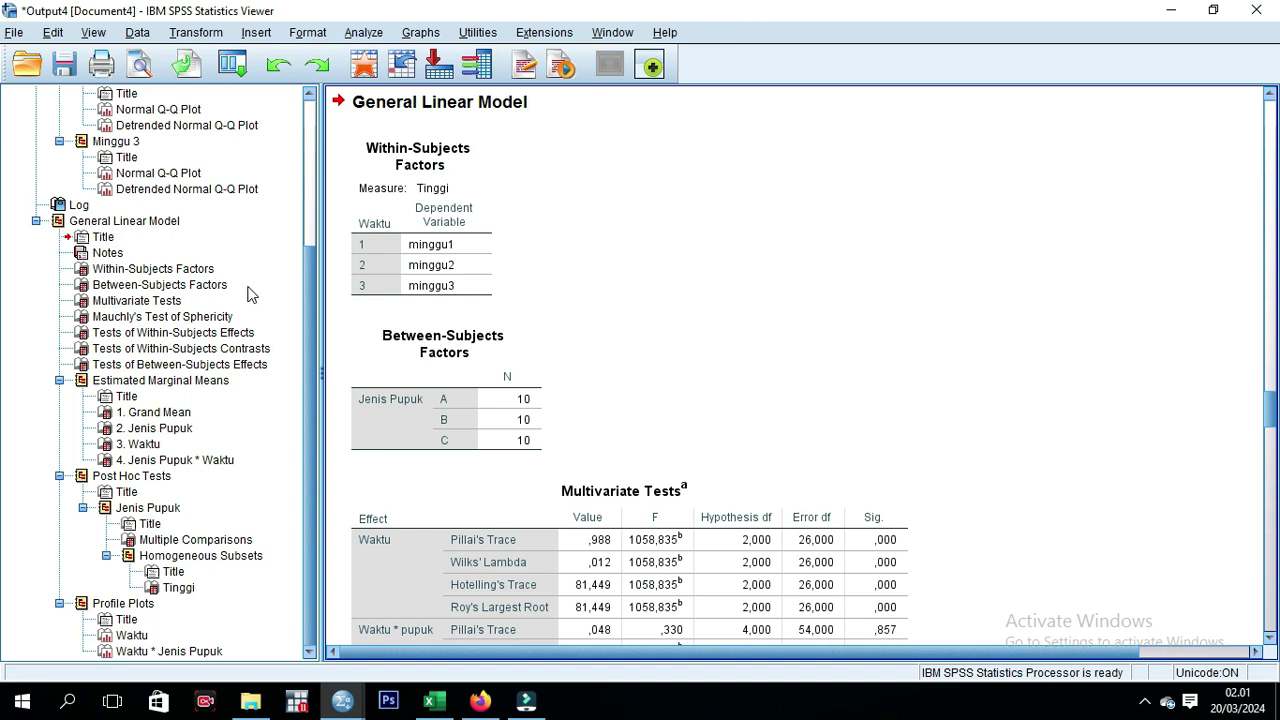
{"action": "left_click", "coordinate": [143, 319]}
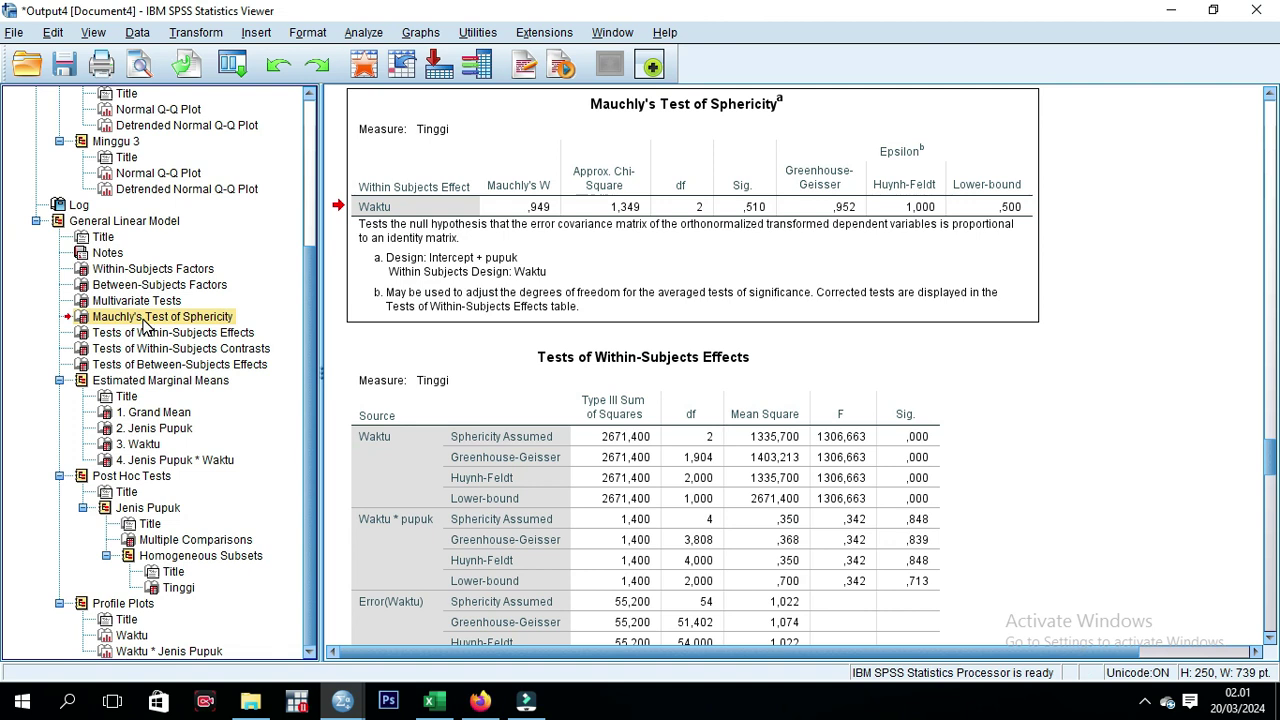
{"action": "left_click", "coordinate": [465, 322]}
{"action": "left_click", "coordinate": [704, 220]}
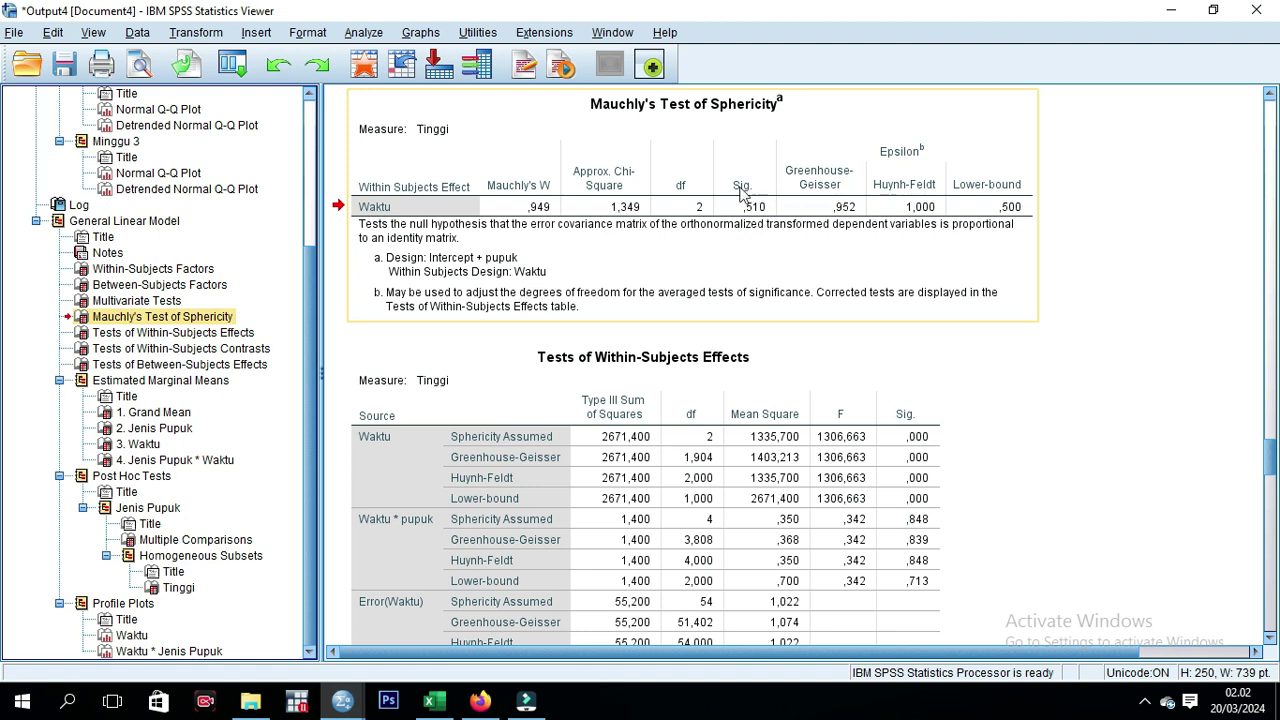
Examine the significance values for Waktu and Waktu * pupuk in the Tests of Within-Subjects Effects table
{"action": "left_click", "coordinate": [743, 190]}
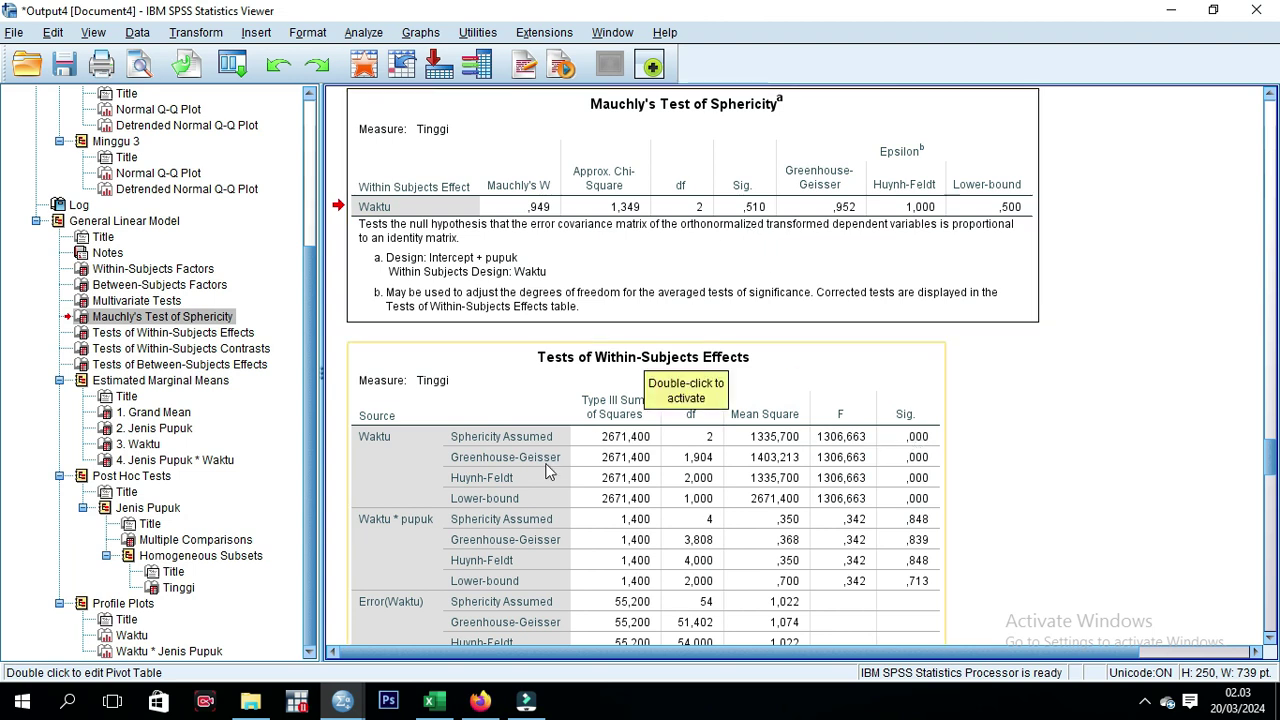
{"action": "left_click", "coordinate": [170, 334]}
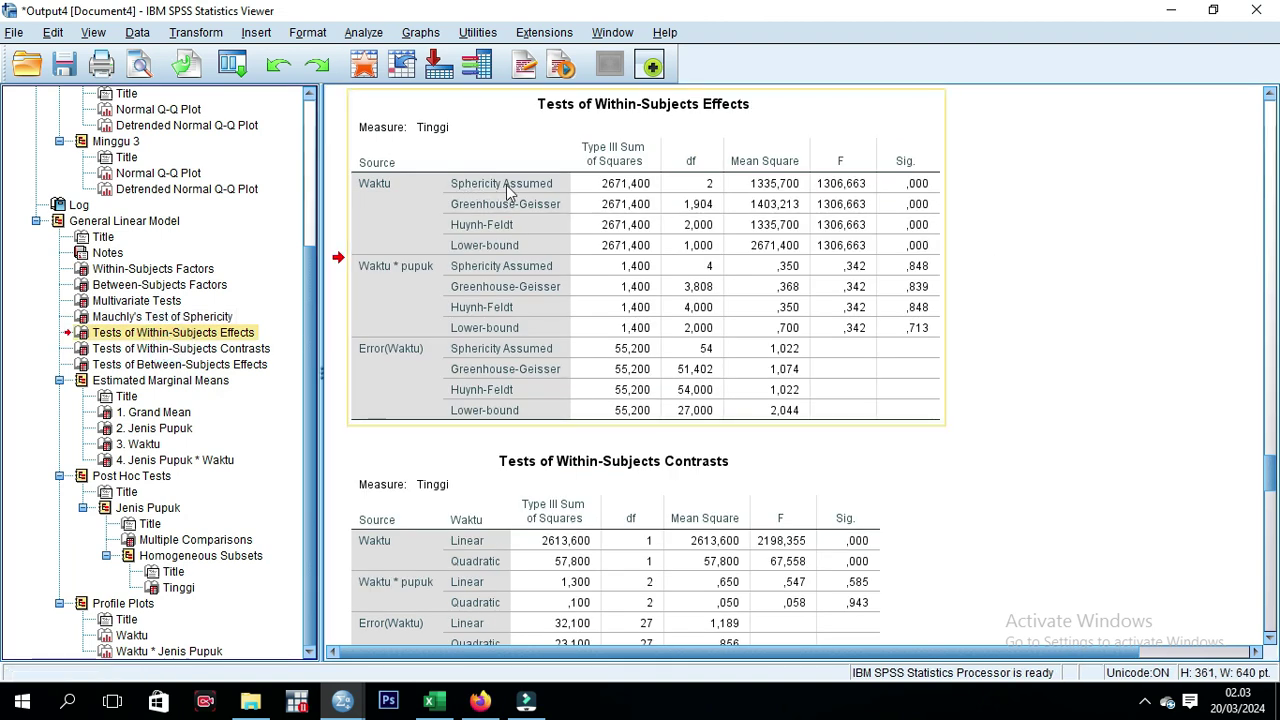
{"action": "double_click", "coordinate": [918, 186]}
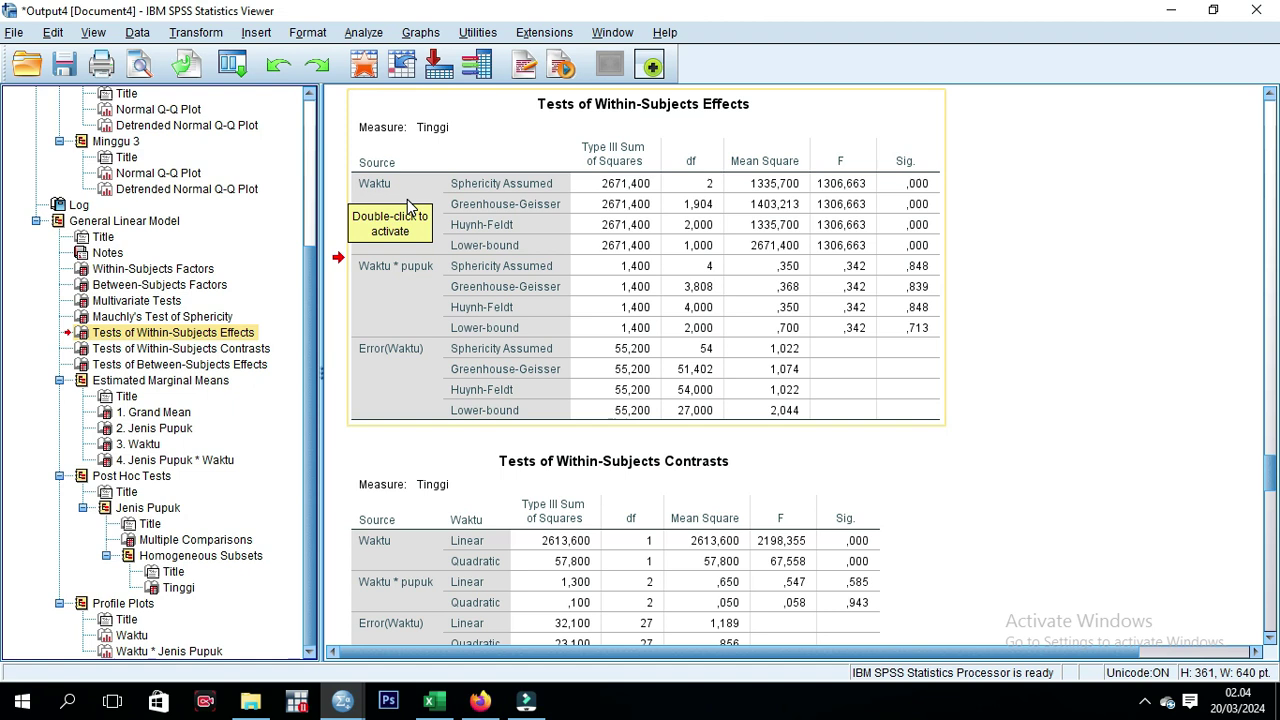
{"action": "left_click", "coordinate": [1096, 187]}
{"action": "left_click", "coordinate": [370, 200]}
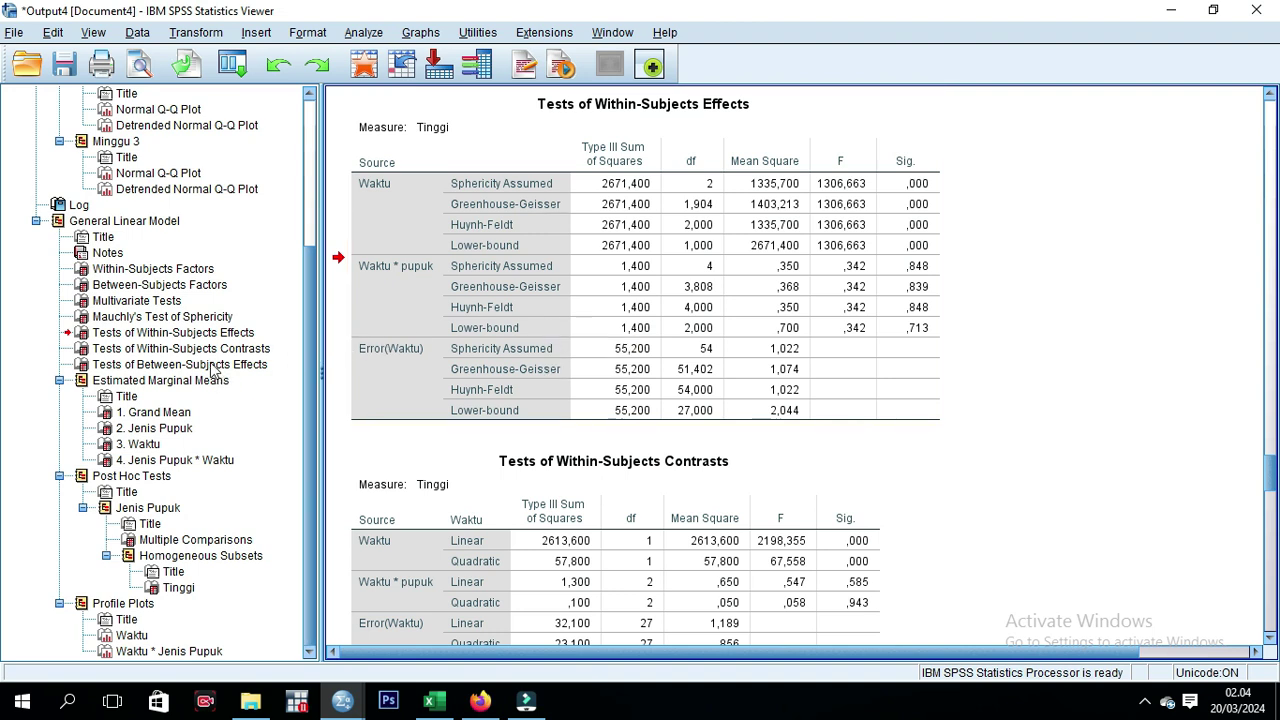
Review the within-subjects contrasts and between-subjects effects, and examine the estimated marginal means up to the Jenis Pupuk table
{"action": "left_click", "coordinate": [197, 350]}
{"action": "left_click", "coordinate": [188, 368]}
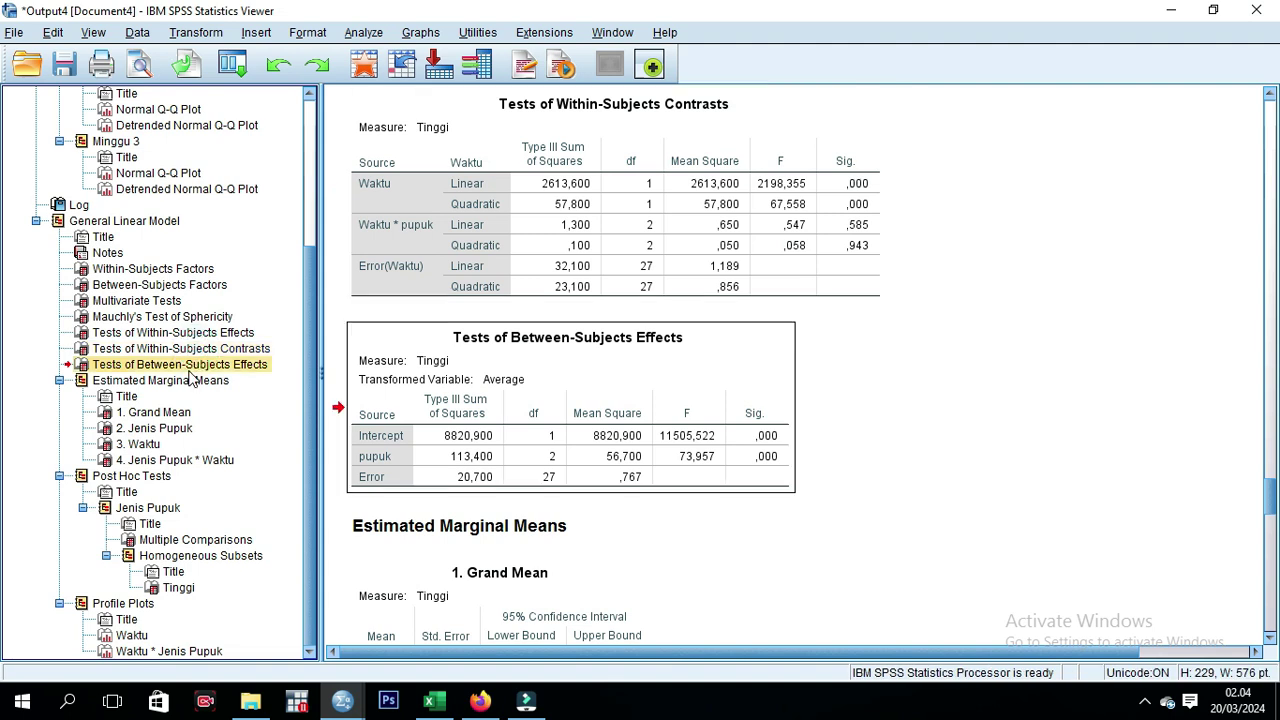
{"action": "left_click", "coordinate": [160, 414]}
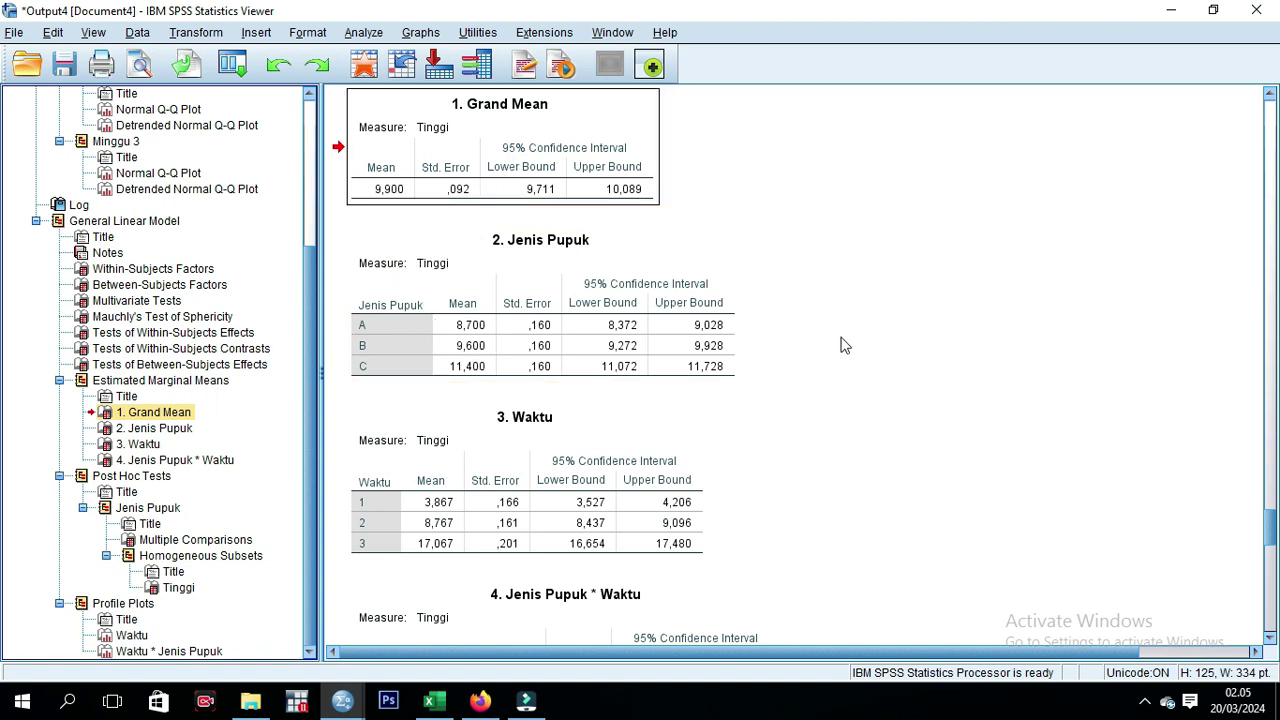
{"action": "left_click", "coordinate": [900, 324]}
{"action": "left_click", "coordinate": [470, 330]}
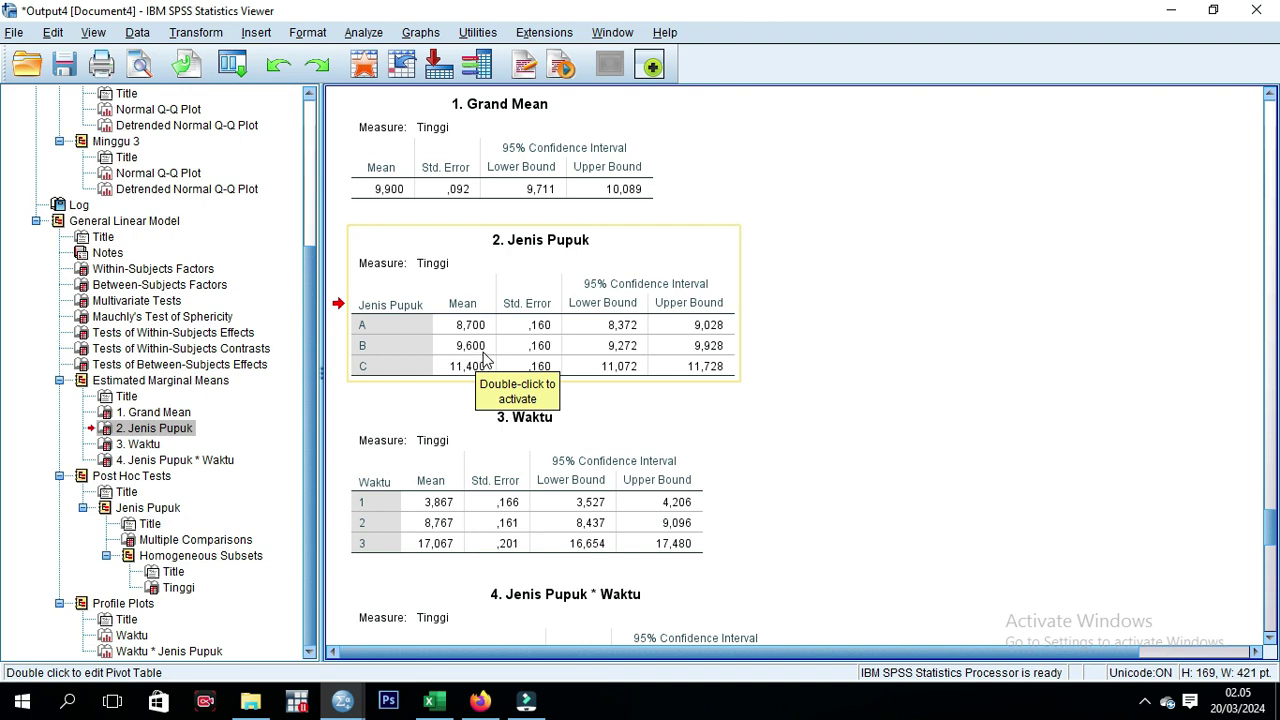
Examine the estimated mean heights in the Waktu table and the Jenis Pupuk * Waktu table
{"action": "scroll", "coordinate": [477, 360], "scroll_direction": "down", "scroll_amount": 1}
{"action": "left_click", "coordinate": [925, 382]}
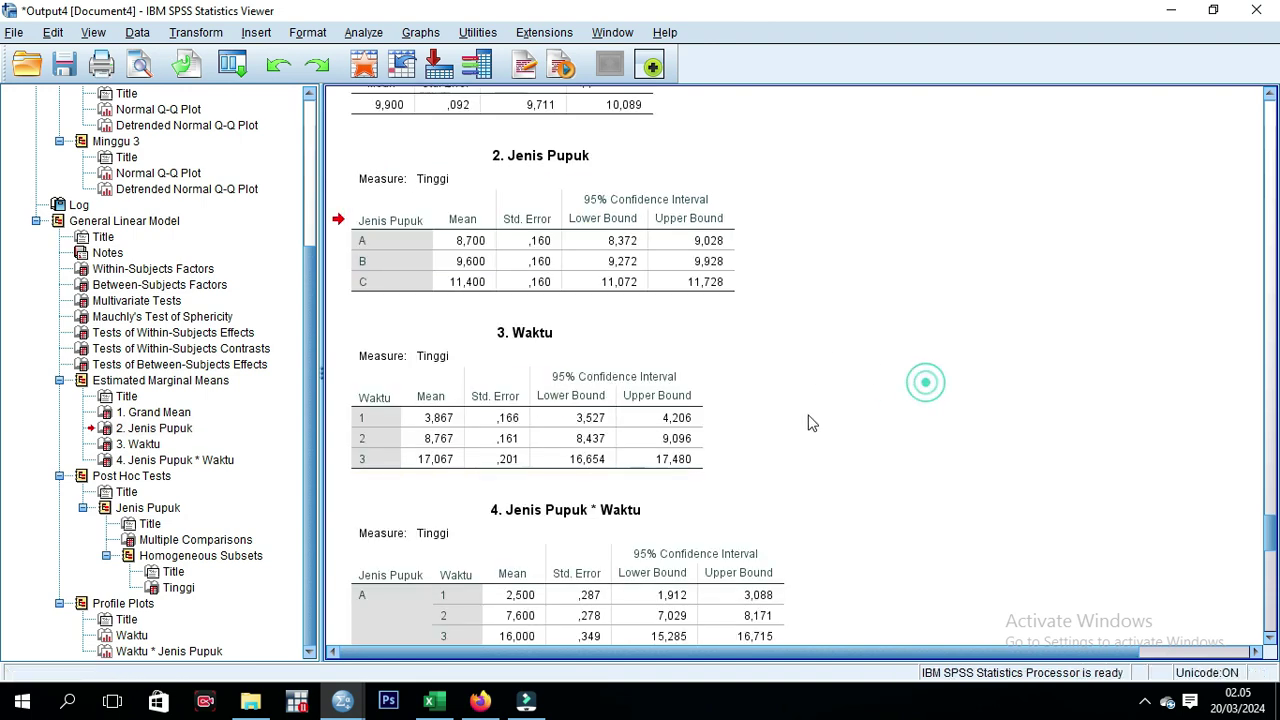
{"action": "left_click", "coordinate": [452, 430]}
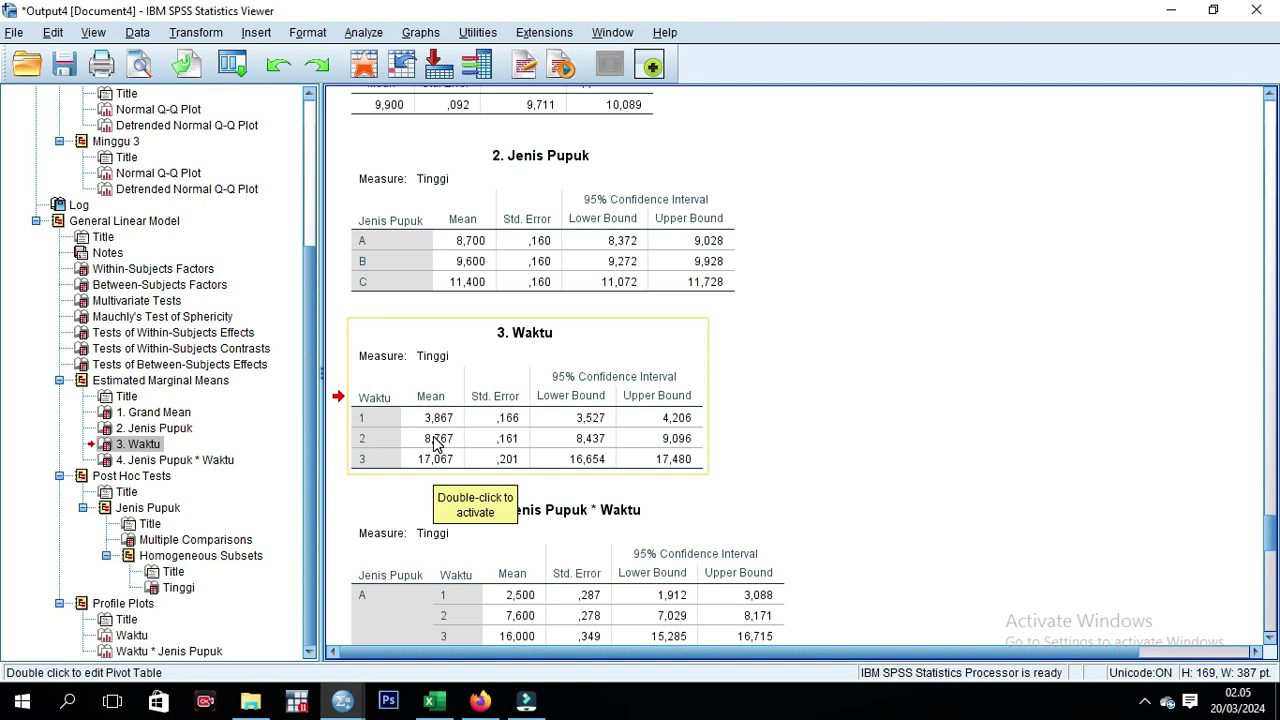
{"action": "scroll", "coordinate": [470, 435], "scroll_direction": "down", "scroll_amount": 3}
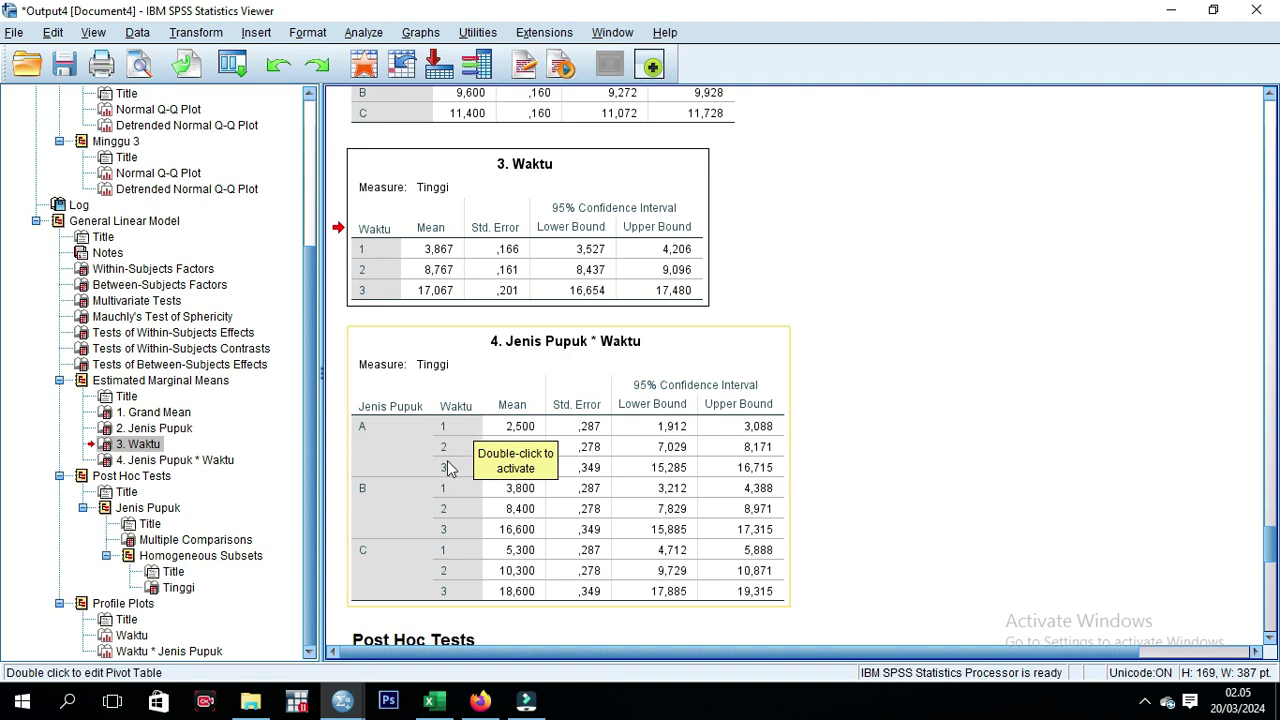
{"action": "left_click", "coordinate": [1103, 484]}
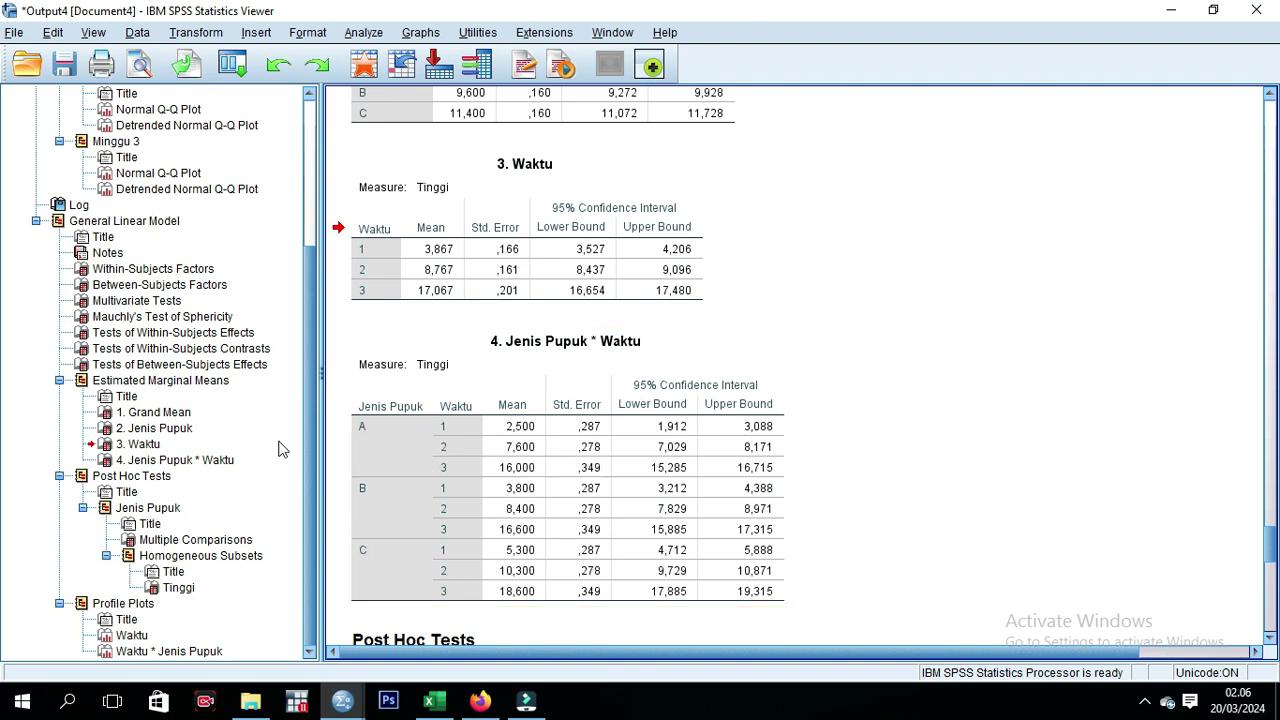
Recheck the Tests of Within-Subjects Effects table and examine the Tukey HSD Multiple Comparisons between fertilizer types
{"action": "left_click", "coordinate": [168, 334]}
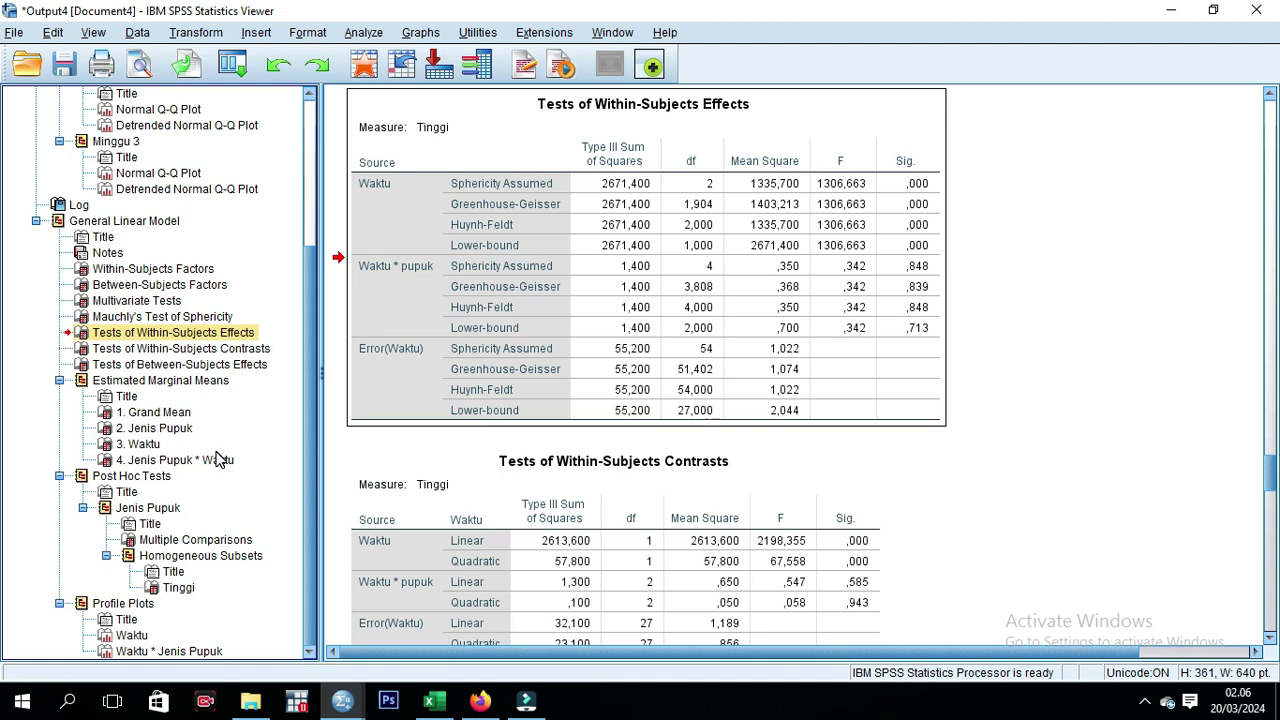
{"action": "left_click", "coordinate": [311, 357]}
{"action": "left_click", "coordinate": [208, 540]}
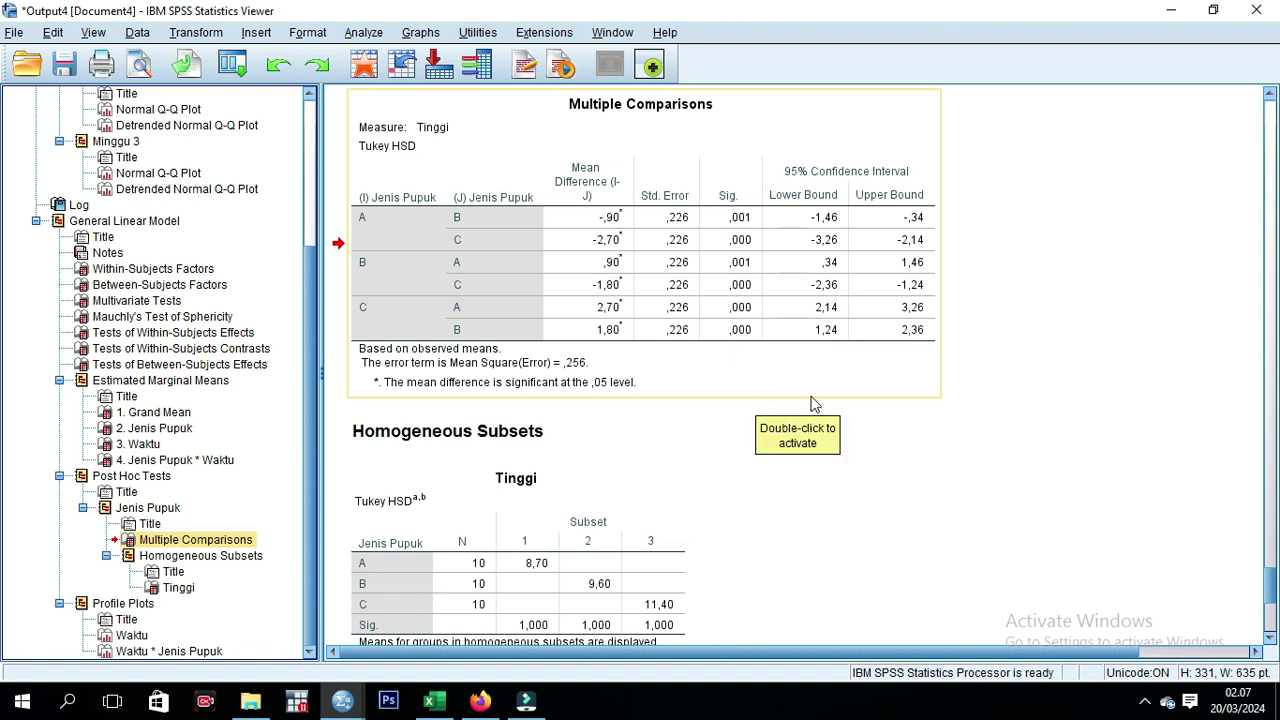
Return to the estimated marginal means and compare mean height across the three Waktu levels and the Jenis Pupuk * Waktu combinations
{"action": "left_click", "coordinate": [164, 441]}
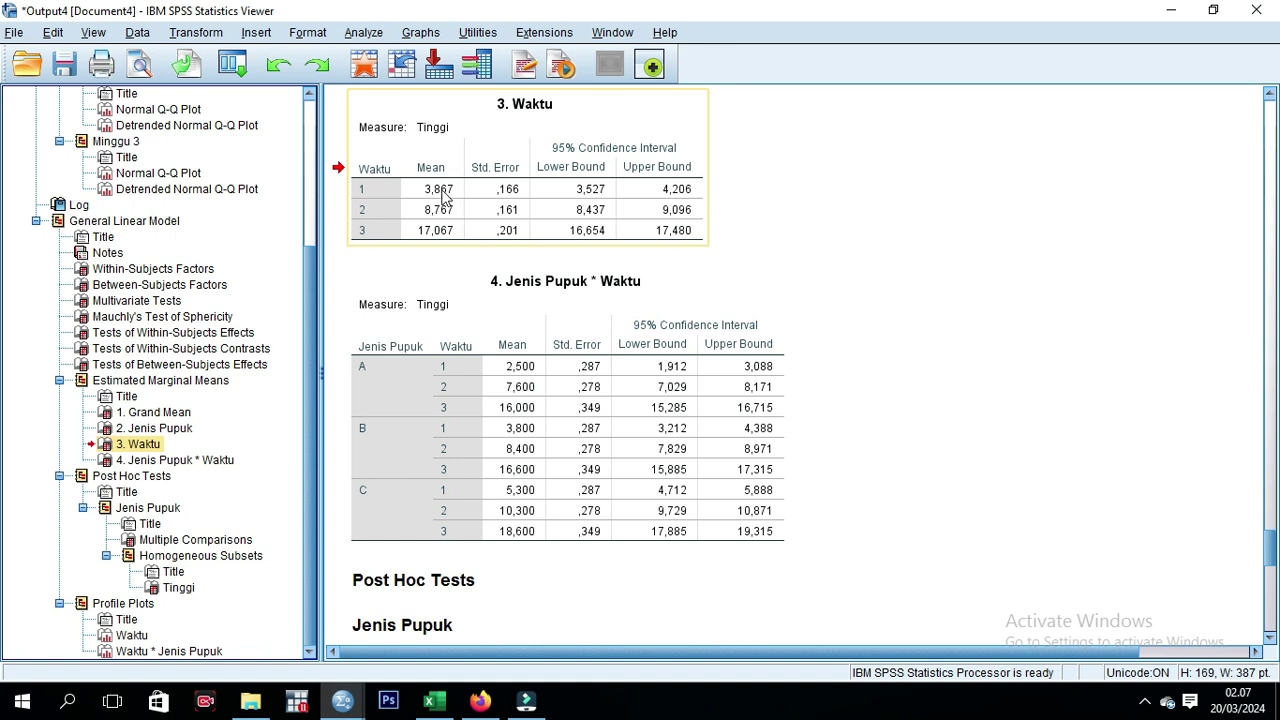
{"action": "left_click", "coordinate": [423, 245]}
{"action": "double_click", "coordinate": [423, 232]}
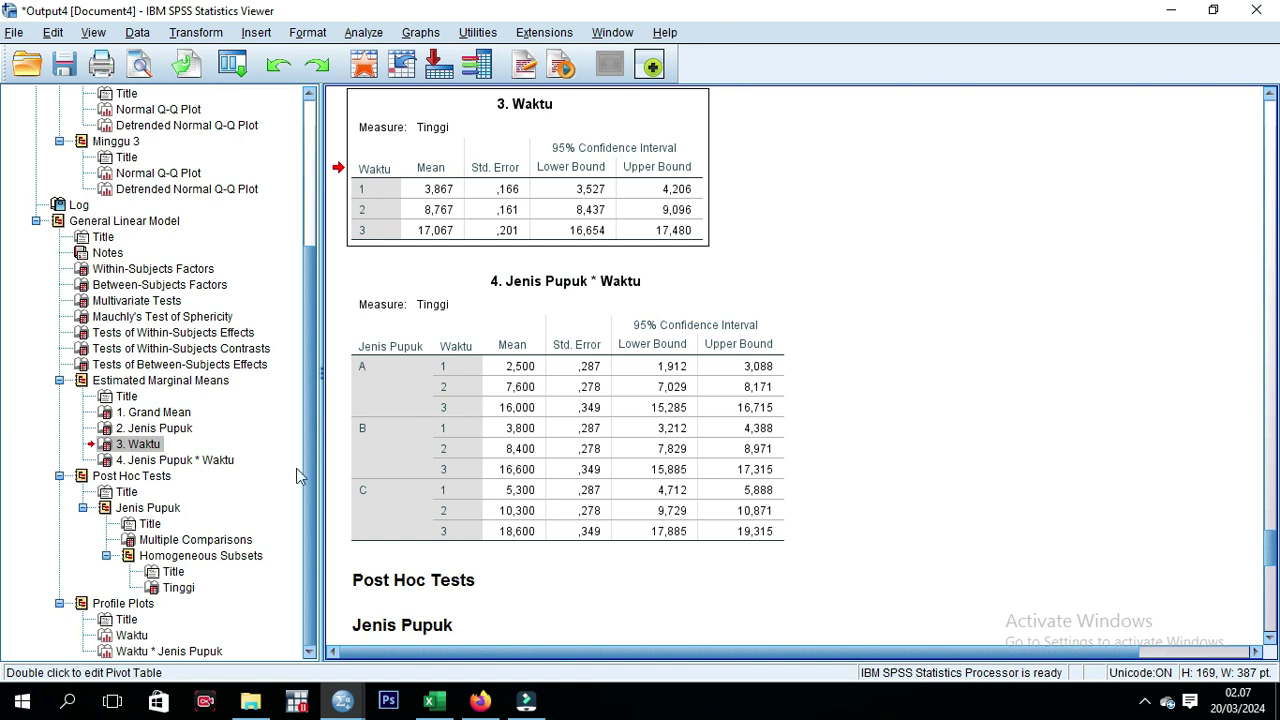
{"action": "left_click", "coordinate": [399, 391]}
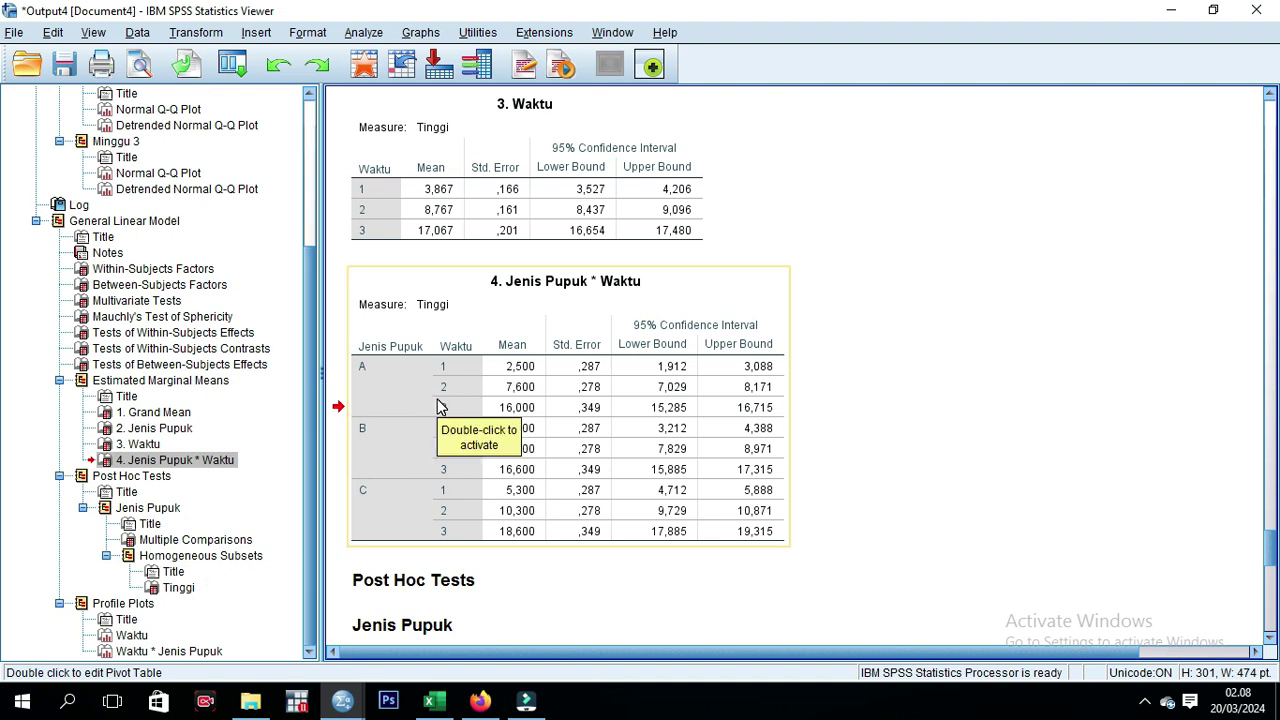
Compare the mean heights of fertilizers A, B and C in the Jenis Pupuk estimated marginal means table
{"action": "left_click", "coordinate": [160, 428]}
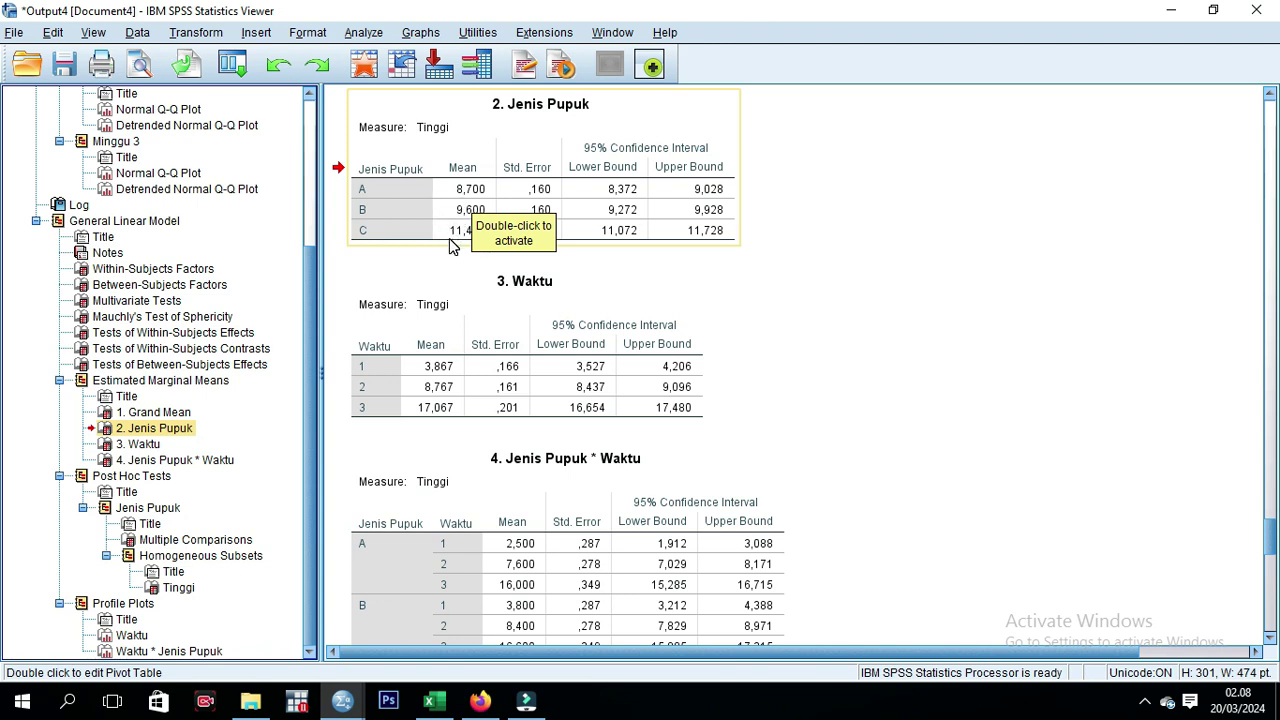
{"action": "left_click", "coordinate": [893, 273]}
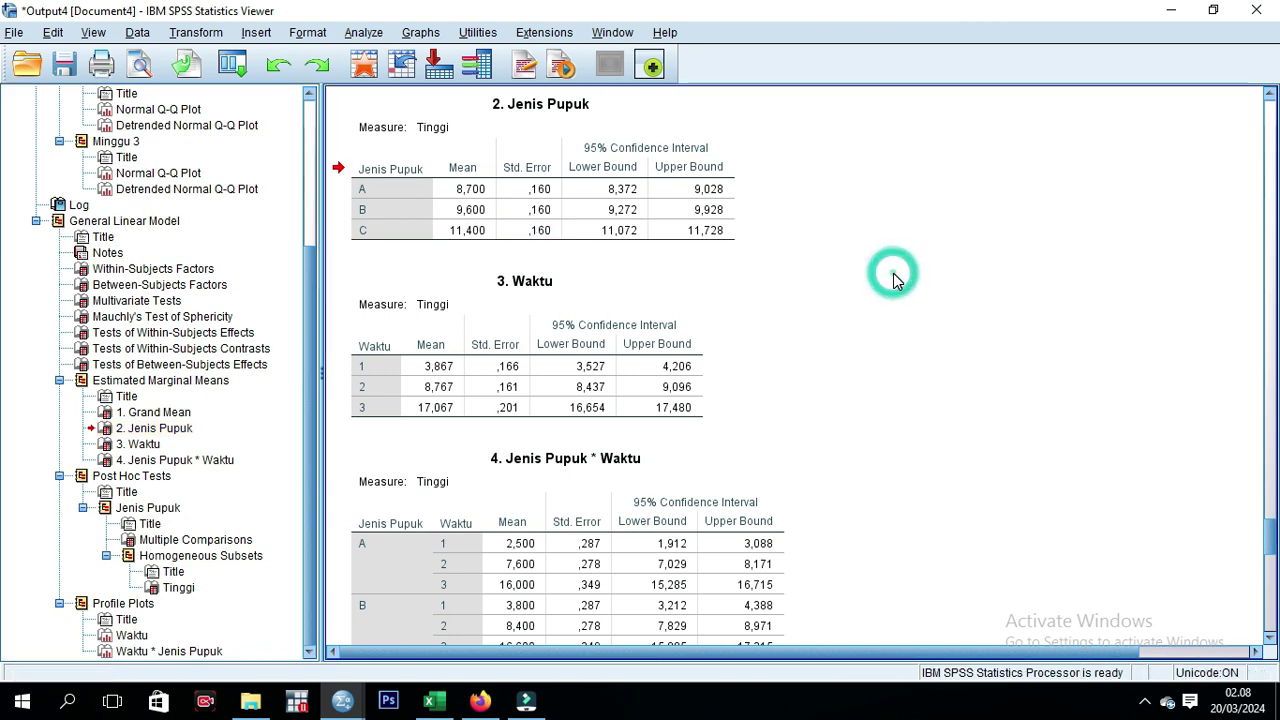
{"action": "left_click", "coordinate": [420, 238]}
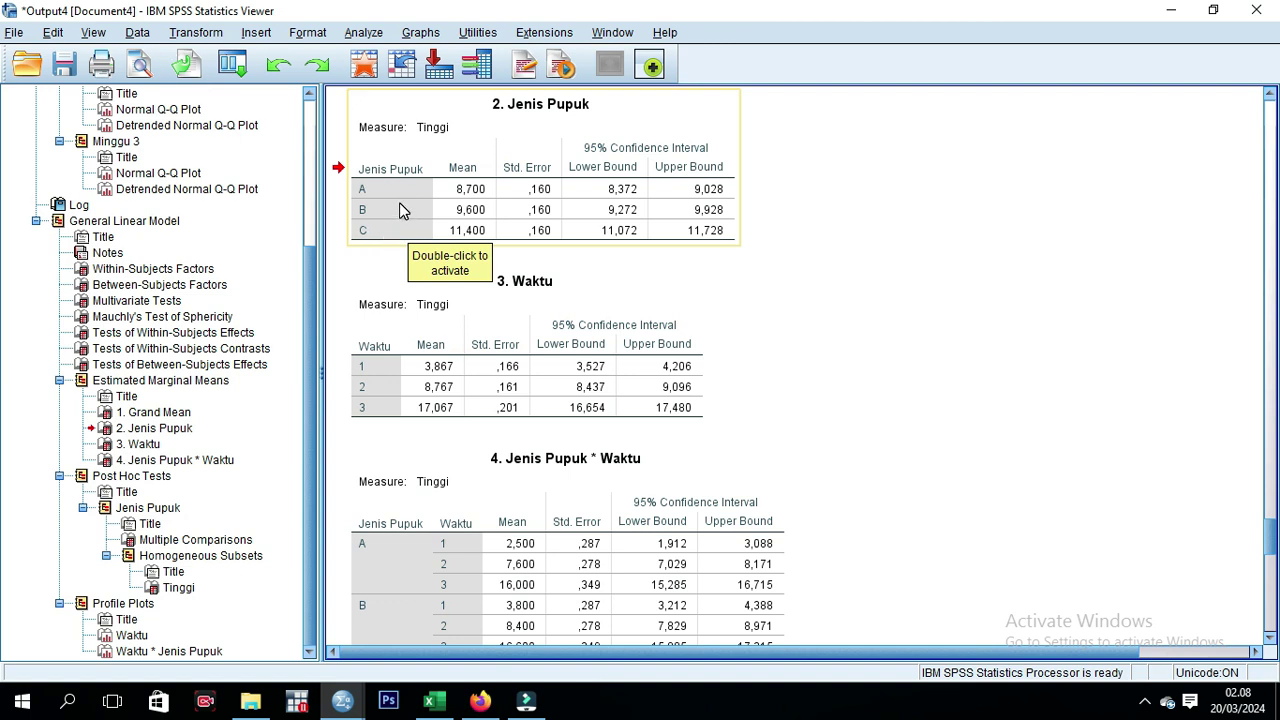
{"action": "left_click", "coordinate": [337, 291]}
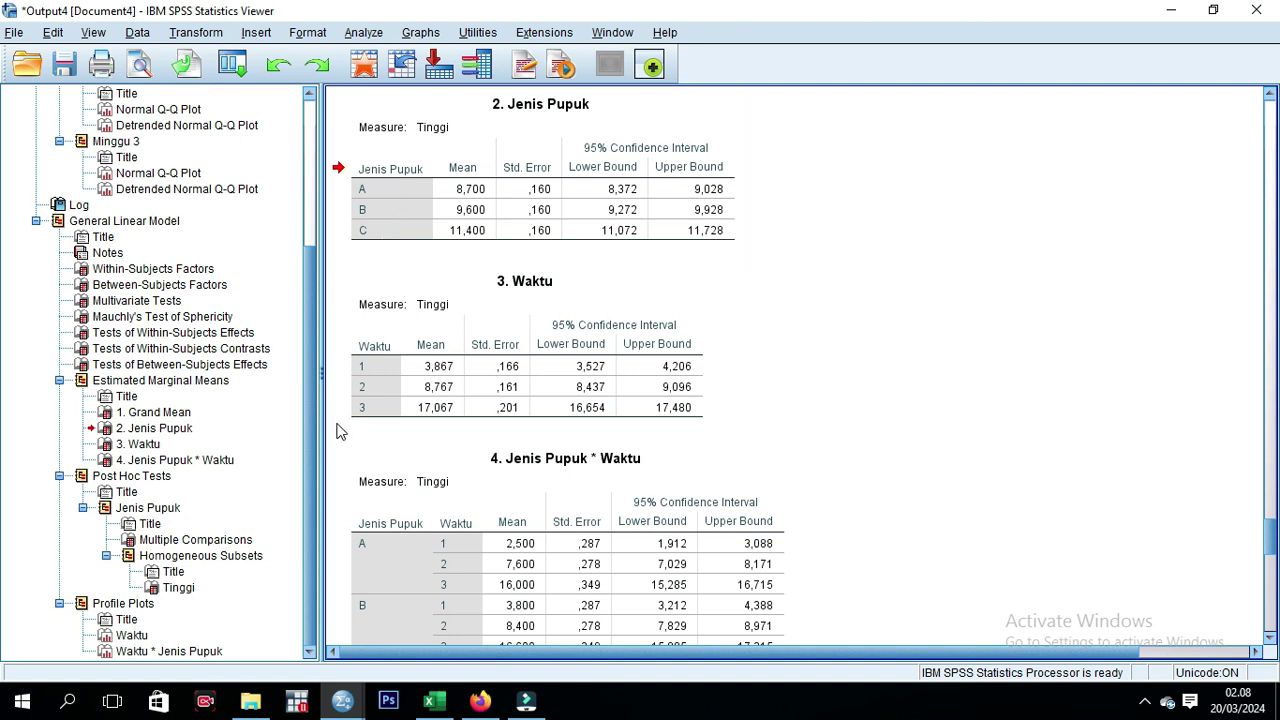
Review the Tukey Multiple Comparisons table and examine how the fertilizers are grouped in the Homogeneous Subsets table for Tinggi
{"action": "left_click", "coordinate": [200, 540]}
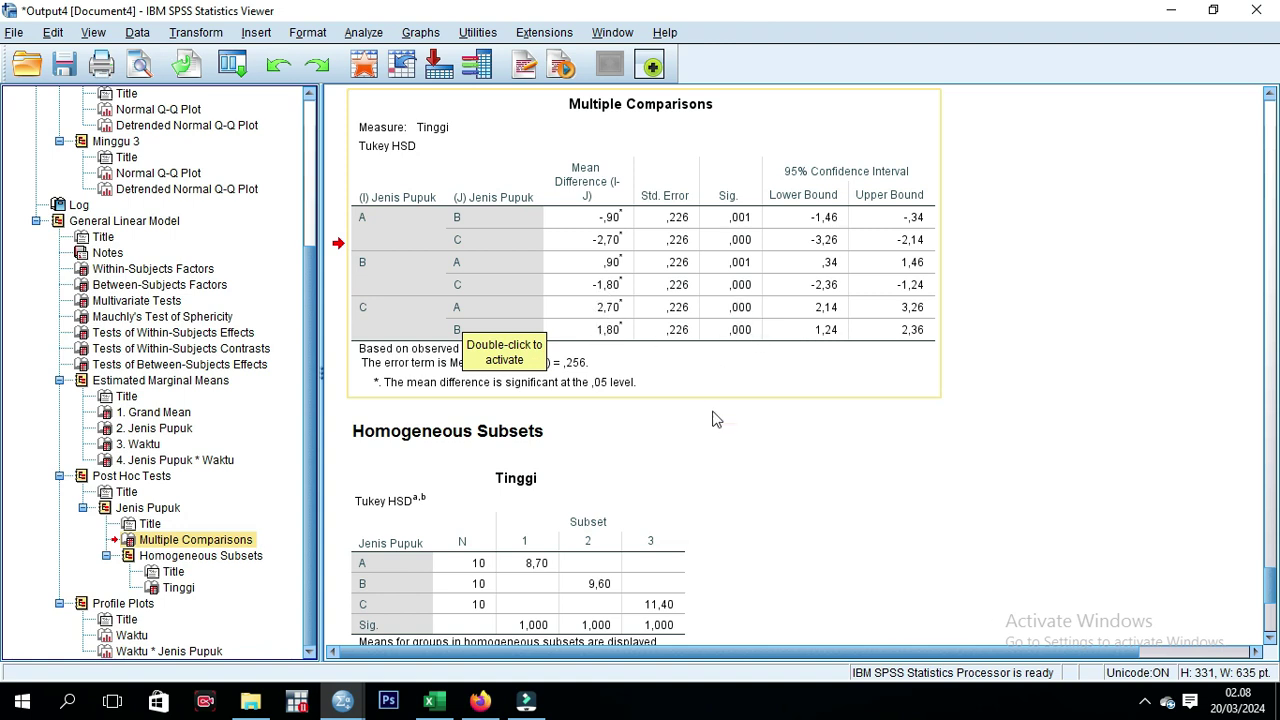
{"action": "scroll", "coordinate": [715, 458], "scroll_direction": "down", "scroll_amount": 3}
{"action": "scroll", "coordinate": [715, 458], "scroll_direction": "down", "scroll_amount": 3}
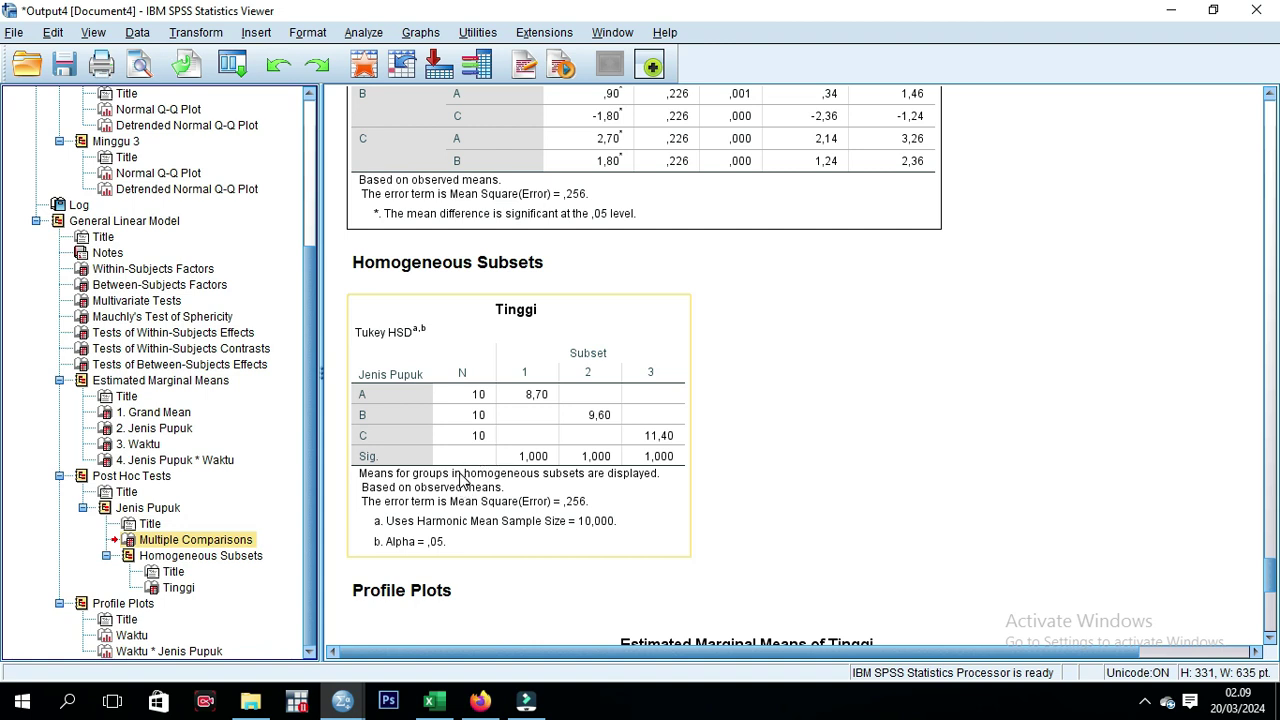
{"action": "scroll", "coordinate": [477, 477], "scroll_direction": "down", "scroll_amount": 6}
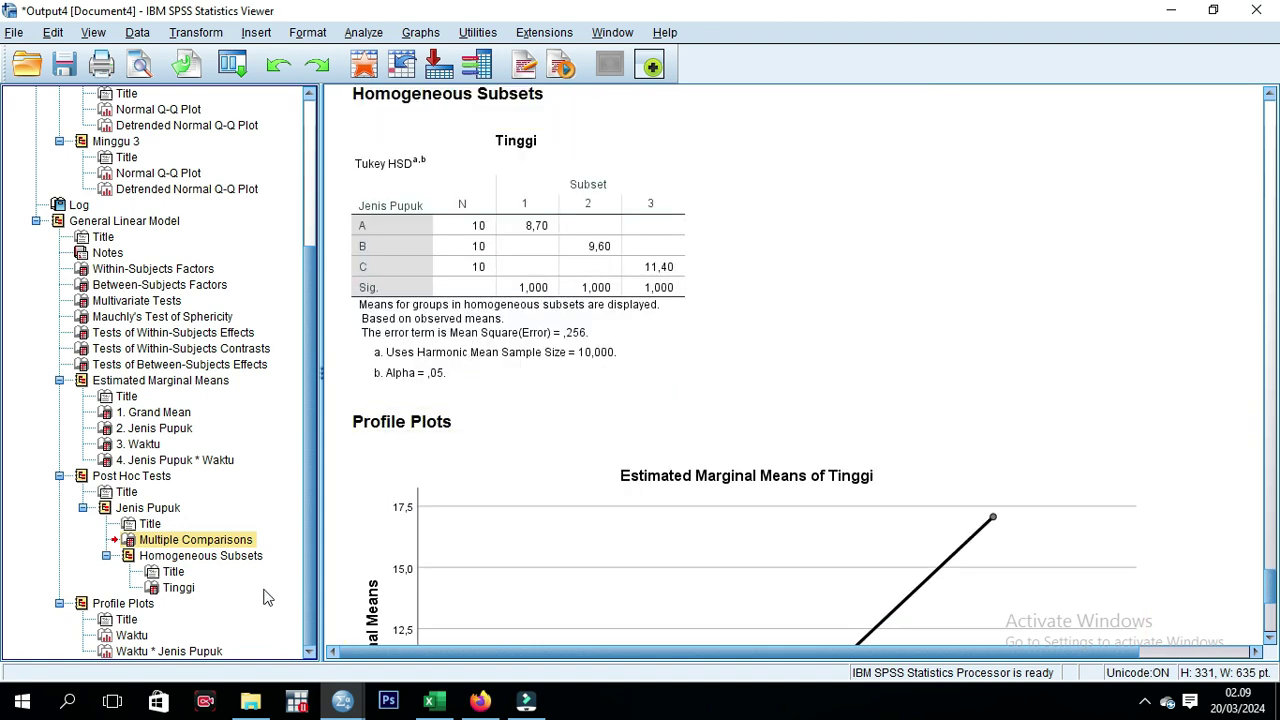
{"action": "left_click", "coordinate": [478, 354]}
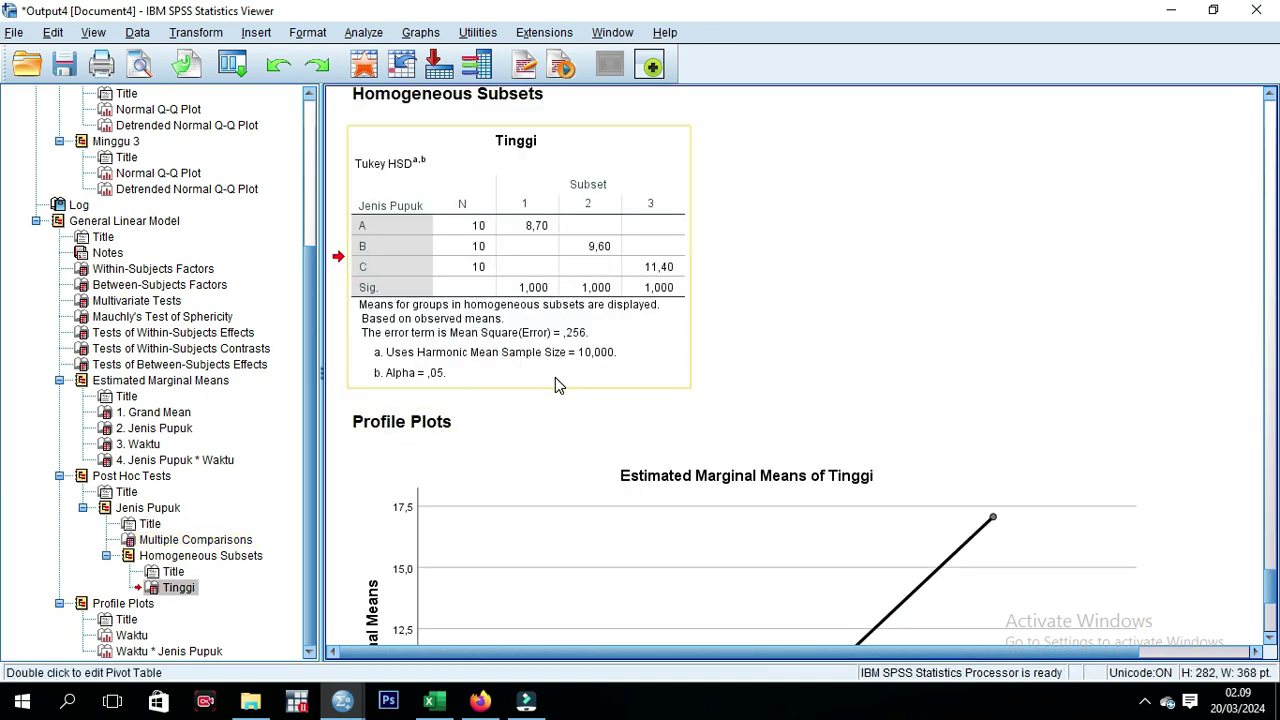
{"action": "scroll", "coordinate": [556, 380], "scroll_direction": "up", "scroll_amount": 3}
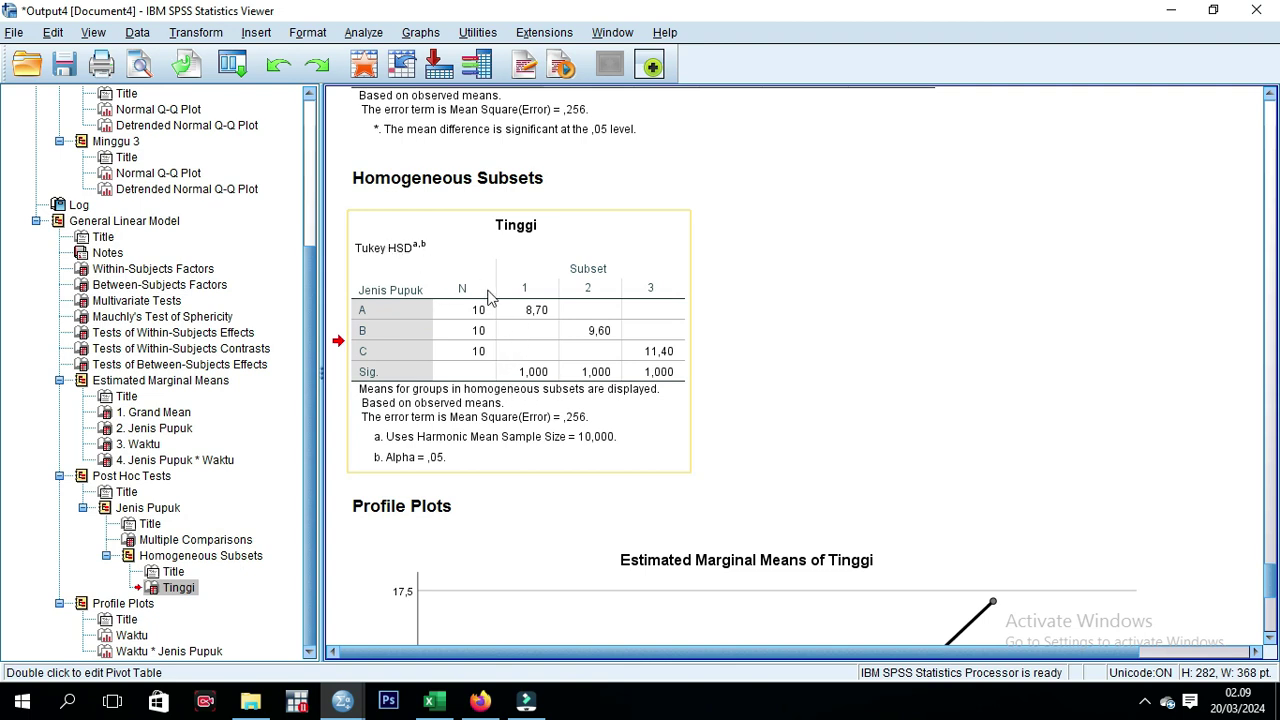